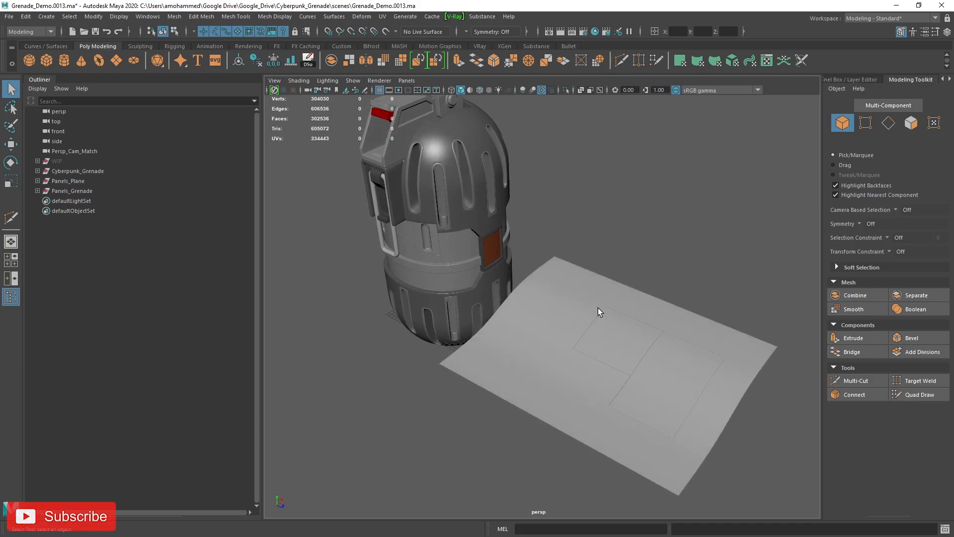
Step: Inspect the finished paneled plane with wireframe-on-shaded, selecting its three panel pieces
{"action": "right_click_drag", "start_coordinate": [610, 309], "coordinate": [575, 302], "text": "alt"}
{"action": "left_click", "coordinate": [481, 90]}
{"action": "scroll", "coordinate": [549, 235], "scroll_direction": "down", "scroll_amount": 3}
{"action": "left_click", "coordinate": [594, 274]}
{"action": "left_click", "coordinate": [671, 296], "text": "shift"}
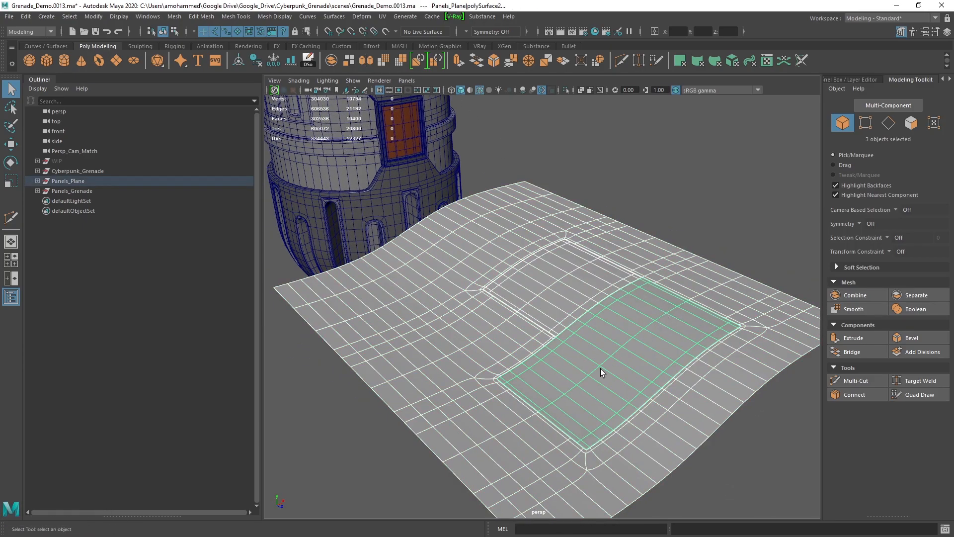
{"action": "left_click_drag", "start_coordinate": [601, 368], "coordinate": [680, 374], "text": "alt"}
{"action": "left_click", "coordinate": [608, 130]}
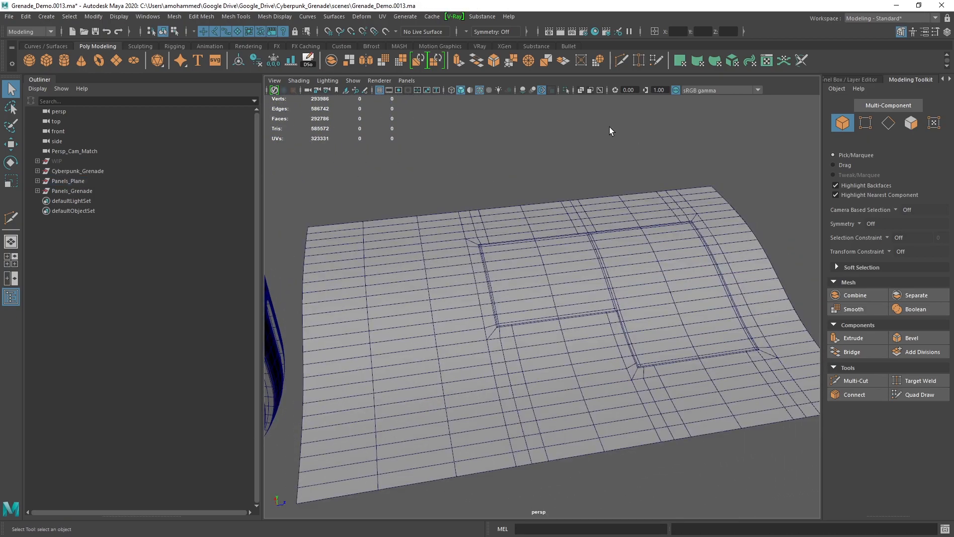
{"action": "left_click_drag", "start_coordinate": [607, 131], "coordinate": [542, 161], "text": "alt"}
{"action": "left_click", "coordinate": [479, 96]}
{"action": "left_click_drag", "start_coordinate": [584, 238], "coordinate": [522, 268], "text": "alt"}
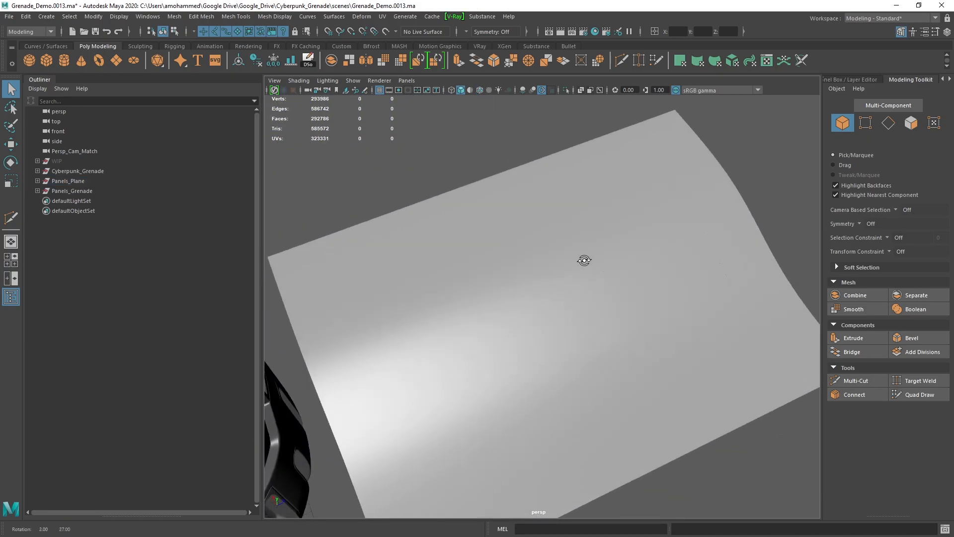
{"action": "left_click", "coordinate": [456, 426]}
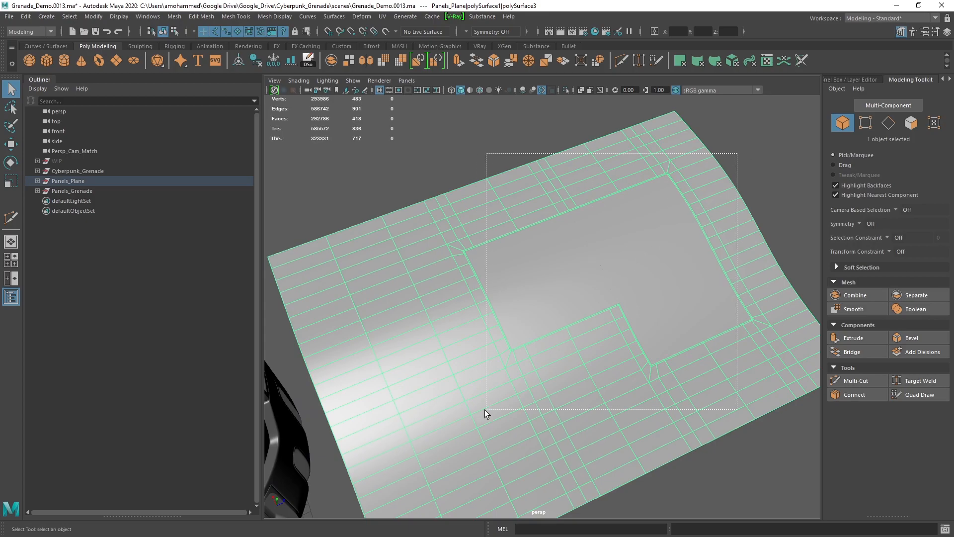
{"action": "left_click_drag", "start_coordinate": [482, 416], "coordinate": [737, 153]}
{"action": "left_click", "coordinate": [477, 179]}
Step: Inspect the cyberpunk grenade body from several angles with the wireframe overlay shown
{"action": "mouse_move", "coordinate": [522, 261]}
{"action": "left_mouse_down", "text": "alt"}
{"action": "mouse_move", "coordinate": [552, 217]}
{"action": "mouse_move", "coordinate": [617, 235]}
{"action": "mouse_move", "coordinate": [599, 201]}
{"action": "left_mouse_up", "text": "alt"}
{"action": "mouse_move", "coordinate": [600, 201]}
{"action": "right_mouse_down", "text": "alt"}
{"action": "mouse_move", "coordinate": [636, 227]}
{"action": "mouse_move", "coordinate": [649, 289]}
{"action": "mouse_move", "coordinate": [635, 227]}
{"action": "right_mouse_up", "text": "alt"}
{"action": "mouse_move", "coordinate": [635, 227]}
{"action": "left_mouse_down", "text": "alt"}
{"action": "mouse_move", "coordinate": [619, 267]}
{"action": "mouse_move", "coordinate": [656, 246]}
{"action": "left_mouse_up", "text": "alt"}
{"action": "middle_click_drag", "start_coordinate": [657, 246], "coordinate": [630, 250], "text": "alt"}
{"action": "left_click_drag", "start_coordinate": [630, 250], "coordinate": [626, 252], "text": "alt"}
{"action": "right_click_drag", "start_coordinate": [626, 252], "coordinate": [642, 269], "text": "alt"}
{"action": "mouse_move", "coordinate": [641, 269]}
{"action": "left_mouse_down", "text": "alt"}
{"action": "mouse_move", "coordinate": [754, 274]}
{"action": "mouse_move", "coordinate": [596, 258]}
{"action": "mouse_move", "coordinate": [617, 229]}
{"action": "left_mouse_up", "text": "alt"}
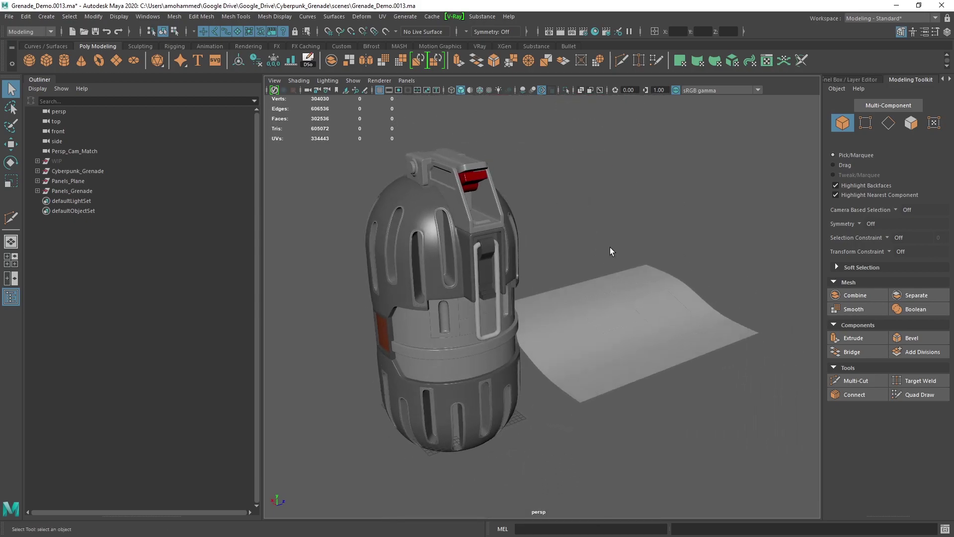
{"action": "left_click", "coordinate": [480, 90]}
{"action": "right_click_drag", "start_coordinate": [615, 234], "coordinate": [615, 258], "text": "alt"}
{"action": "left_click_drag", "start_coordinate": [615, 258], "coordinate": [621, 253], "text": "alt"}
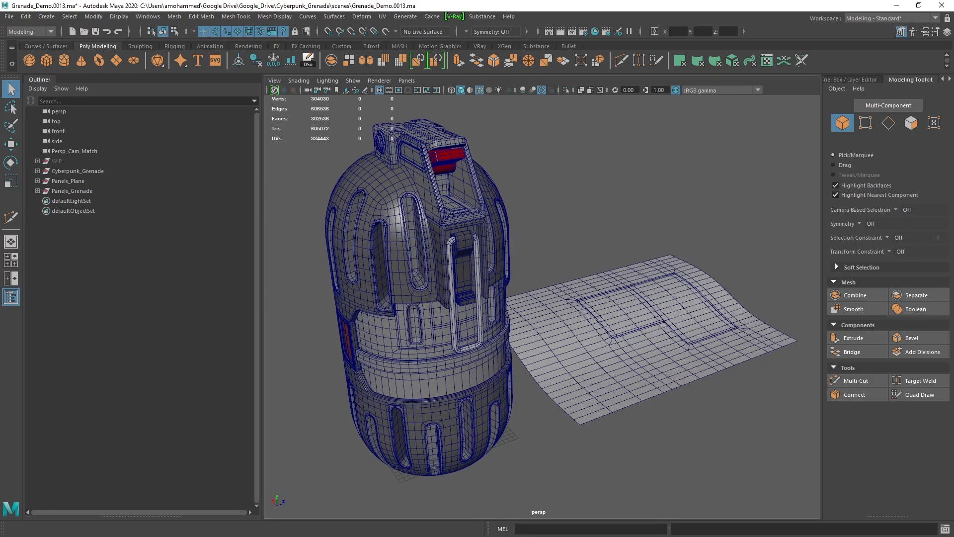
{"action": "right_click_drag", "start_coordinate": [626, 247], "coordinate": [641, 231], "text": "alt"}
{"action": "left_click_drag", "start_coordinate": [641, 230], "coordinate": [633, 250], "text": "alt"}
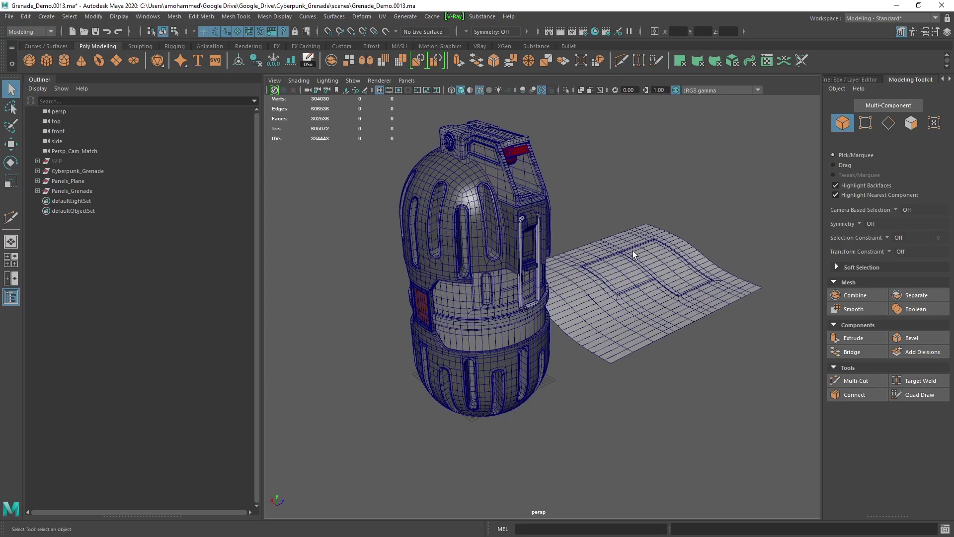
Step: Hide the Cyberpunk_Grenade group through Panels_Grenade from the Outliner
{"action": "left_click", "coordinate": [64, 171]}
{"action": "left_click", "coordinate": [72, 190], "text": "shift"}
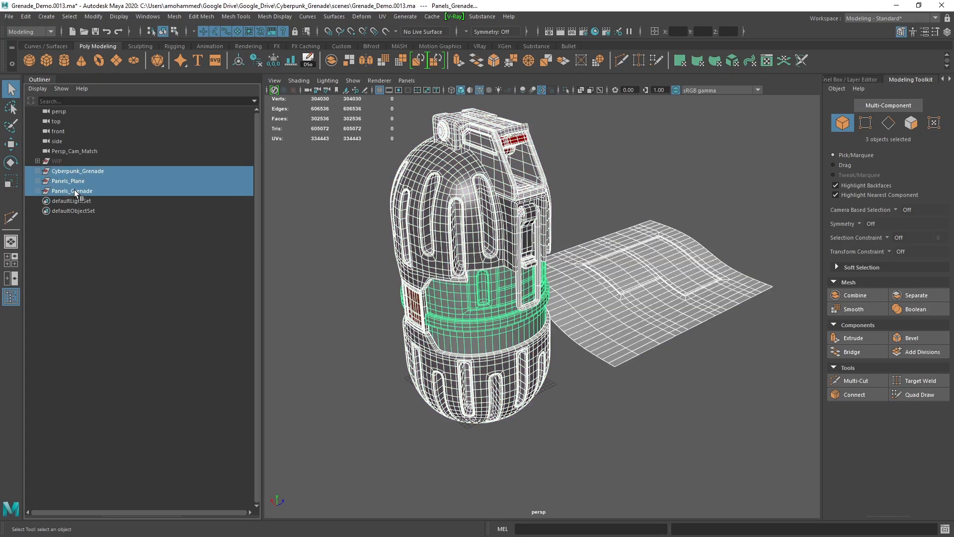
{"action": "key", "text": "ctrl+h"}
{"action": "left_click_drag", "start_coordinate": [614, 284], "coordinate": [653, 257], "text": "alt"}
Step: Create a new polygon cube, scale it up and frame it in the view
{"action": "right_click", "coordinate": [579, 250], "text": "shift"}
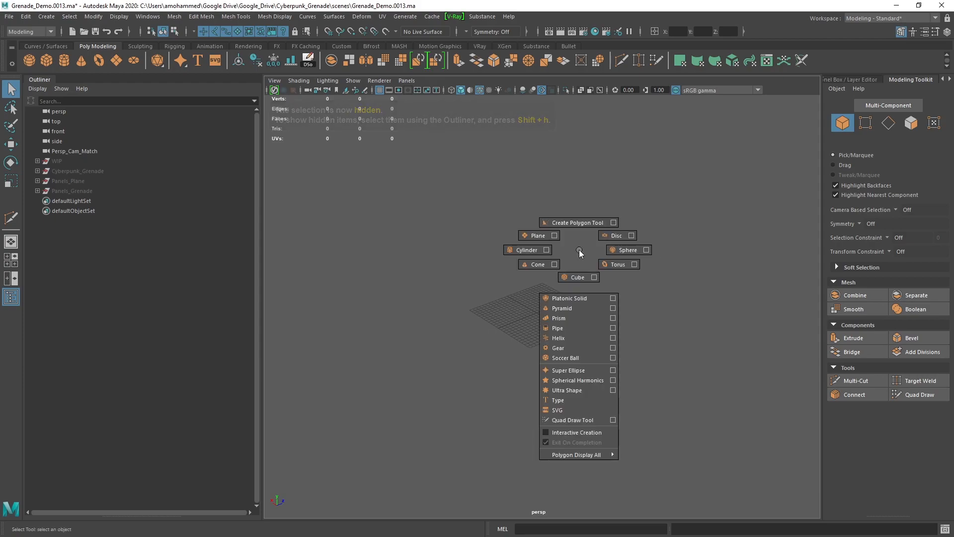
{"action": "right_click_drag", "start_coordinate": [580, 250], "coordinate": [577, 278], "text": "shift"}
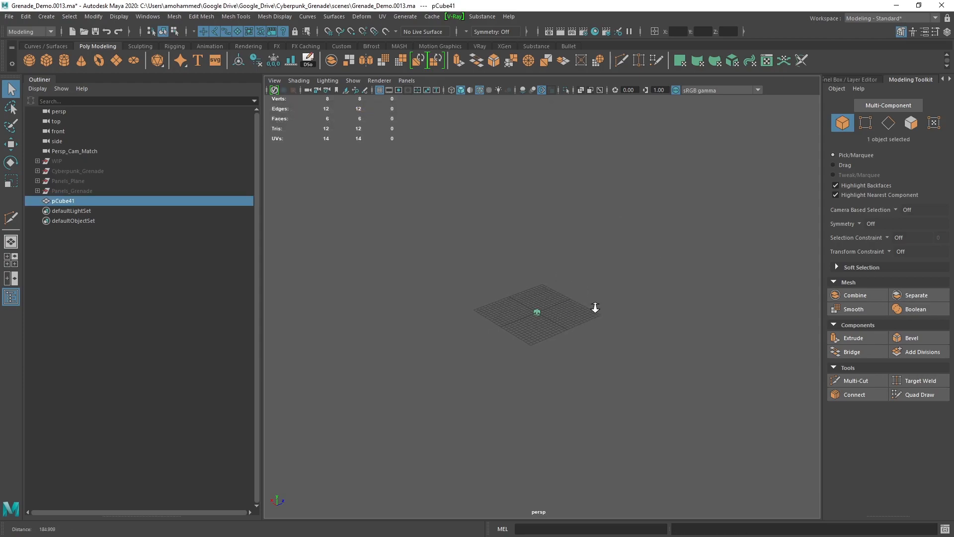
{"action": "key", "text": "r"}
{"action": "middle_click_drag", "start_coordinate": [558, 284], "coordinate": [696, 182]}
{"action": "key", "text": "f"}
{"action": "key", "text": "q"}
Step: Delete all cube faces except the top, leaving a single flat quad
{"action": "right_click", "coordinate": [529, 283]}
{"action": "right_click_drag", "start_coordinate": [529, 283], "coordinate": [528, 302]}
{"action": "middle_click_drag", "start_coordinate": [522, 314], "coordinate": [567, 313], "text": "alt"}
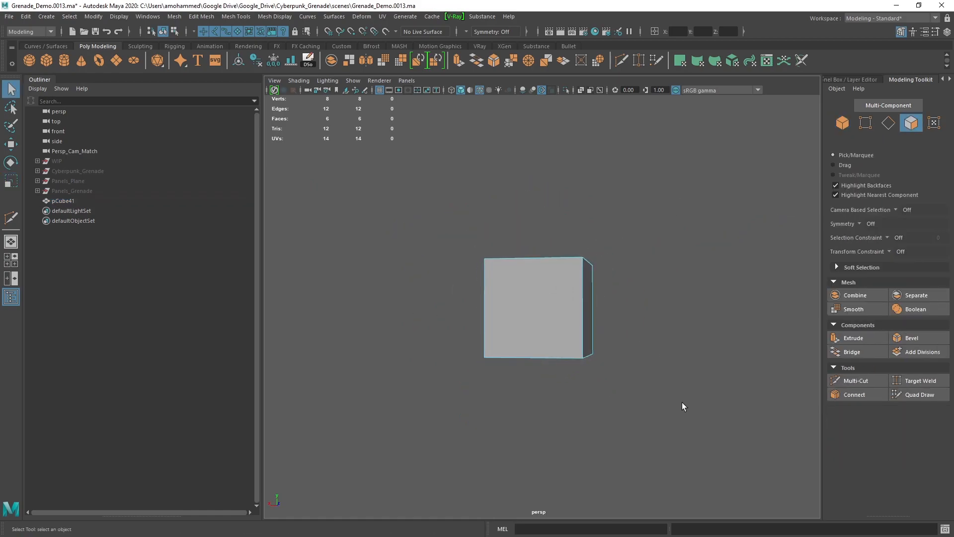
{"action": "left_click_drag", "start_coordinate": [448, 257], "coordinate": [672, 403]}
{"action": "mouse_move", "coordinate": [537, 320]}
{"action": "left_mouse_down", "text": "alt"}
{"action": "mouse_move", "coordinate": [523, 336]}
{"action": "mouse_move", "coordinate": [552, 313]}
{"action": "mouse_move", "coordinate": [551, 299]}
{"action": "left_mouse_up", "text": "alt"}
{"action": "right_click", "coordinate": [575, 270]}
{"action": "left_click_drag", "start_coordinate": [391, 318], "coordinate": [639, 406]}
{"action": "left_click_drag", "start_coordinate": [552, 335], "coordinate": [518, 339], "text": "alt"}
{"action": "key", "text": "Delete"}
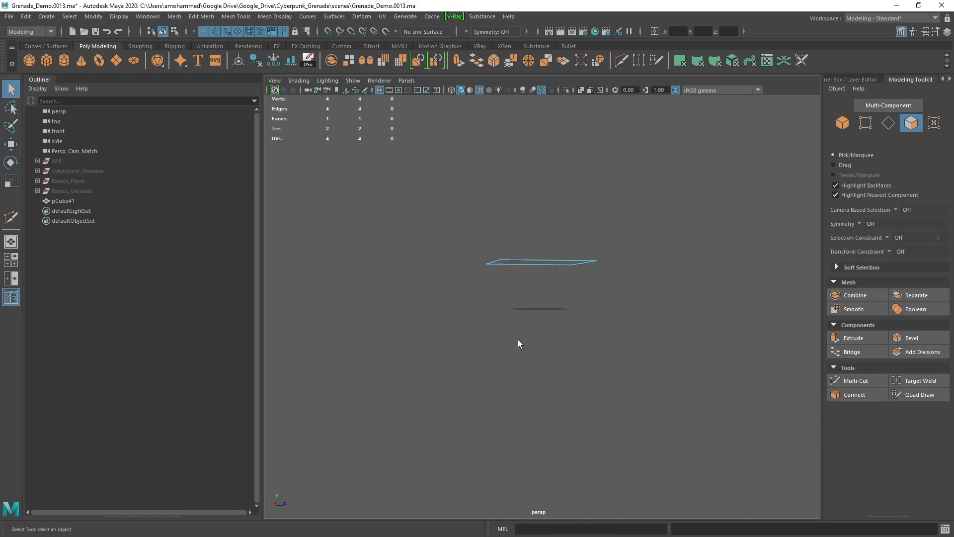
{"action": "mouse_move", "coordinate": [581, 274]}
{"action": "left_mouse_down", "text": "alt"}
{"action": "mouse_move", "coordinate": [534, 281]}
{"action": "mouse_move", "coordinate": [514, 257]}
{"action": "left_mouse_up", "text": "alt"}
Step: Extrude the left edge twice into a three-section strip with a raised sloping middle step
{"action": "right_click_drag", "start_coordinate": [514, 257], "coordinate": [498, 278], "text": "alt"}
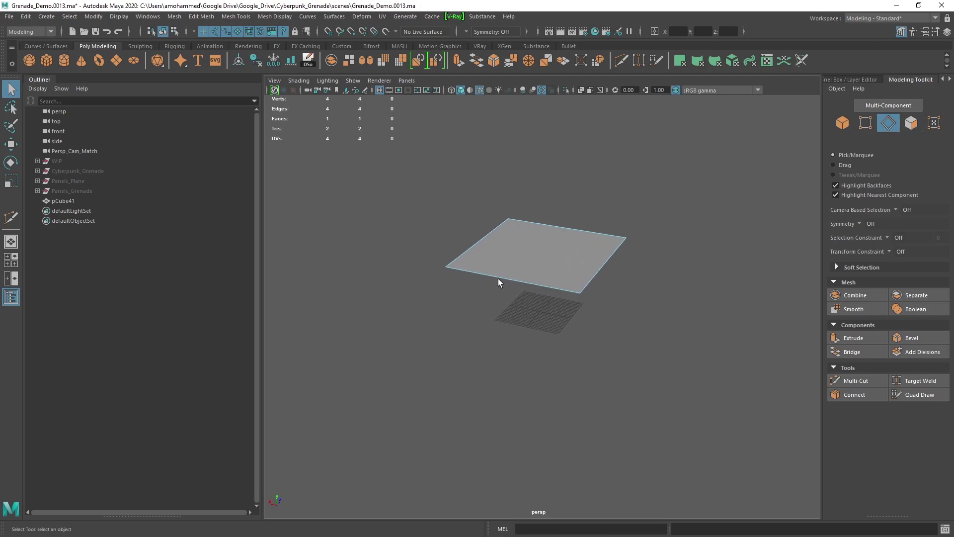
{"action": "left_click", "coordinate": [477, 244]}
{"action": "key", "text": "w"}
{"action": "middle_click_drag", "start_coordinate": [547, 262], "coordinate": [603, 259], "text": "alt"}
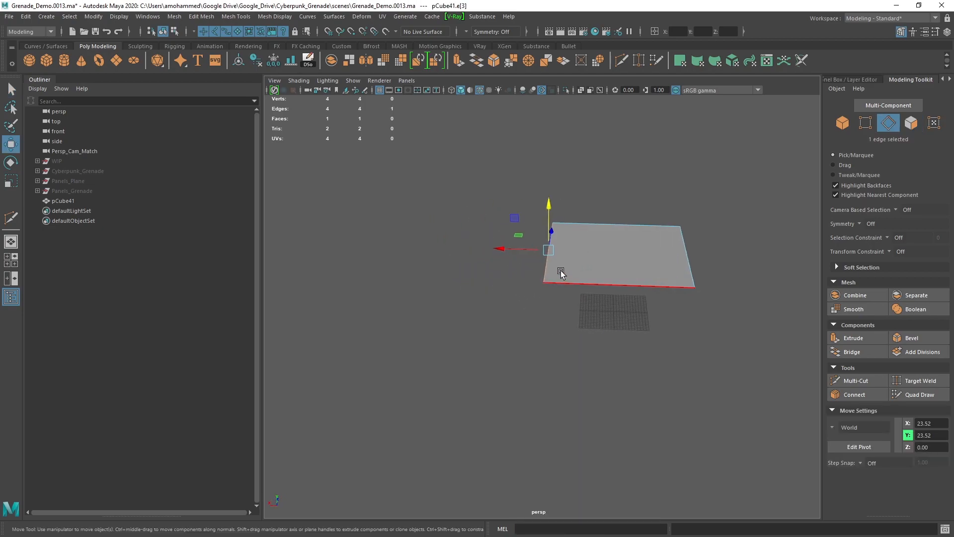
{"action": "mouse_move", "coordinate": [568, 259]}
{"action": "left_mouse_down", "text": "alt"}
{"action": "mouse_move", "coordinate": [470, 252]}
{"action": "mouse_move", "coordinate": [566, 257]}
{"action": "left_mouse_up", "text": "alt"}
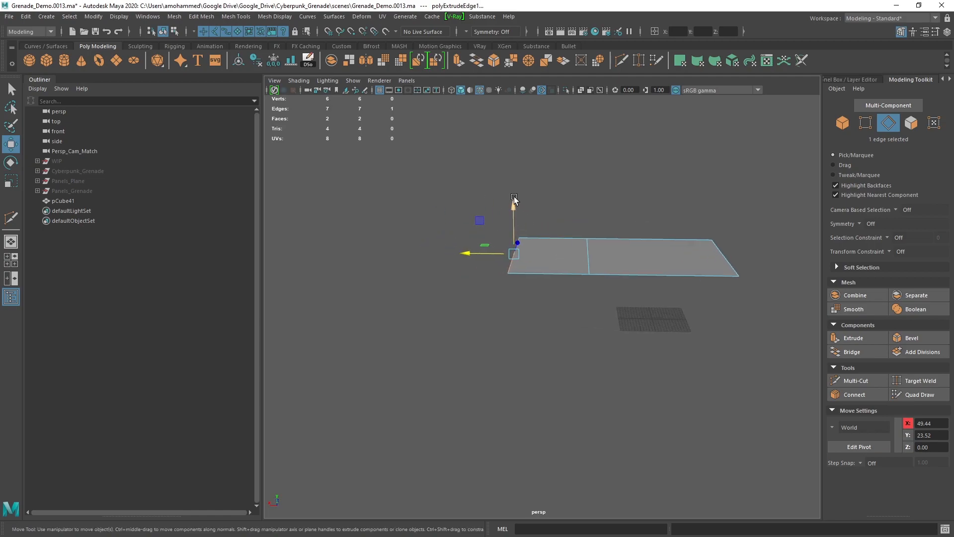
{"action": "left_click_drag", "start_coordinate": [513, 205], "coordinate": [505, 157]}
{"action": "left_click_drag", "start_coordinate": [522, 258], "coordinate": [349, 216], "text": "alt"}
{"action": "mouse_move", "coordinate": [373, 246]}
{"action": "left_mouse_down", "text": "alt"}
{"action": "mouse_move", "coordinate": [571, 309]}
{"action": "mouse_move", "coordinate": [432, 272]}
{"action": "mouse_move", "coordinate": [581, 306]}
{"action": "left_mouse_up", "text": "alt"}
Step: Check the strip with smooth preview, then scale the whole strip wider in object mode
{"action": "right_click_drag", "start_coordinate": [567, 224], "coordinate": [566, 257]}
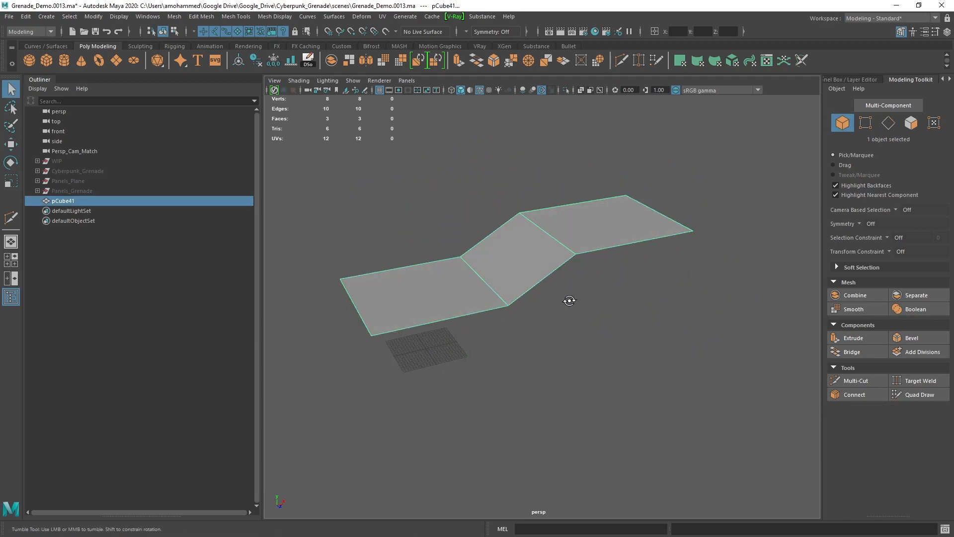
{"action": "key", "text": "3"}
{"action": "mouse_move", "coordinate": [575, 277]}
{"action": "left_mouse_down", "text": "alt"}
{"action": "mouse_move", "coordinate": [692, 277]}
{"action": "mouse_move", "coordinate": [679, 309]}
{"action": "mouse_move", "coordinate": [560, 345]}
{"action": "mouse_move", "coordinate": [656, 337]}
{"action": "mouse_move", "coordinate": [576, 349]}
{"action": "mouse_move", "coordinate": [619, 310]}
{"action": "mouse_move", "coordinate": [344, 270]}
{"action": "left_mouse_up", "text": "alt"}
{"action": "key", "text": "1"}
{"action": "key", "text": "r"}
{"action": "mouse_move", "coordinate": [447, 237]}
{"action": "left_mouse_down", "text": "alt"}
{"action": "mouse_move", "coordinate": [583, 230]}
{"action": "mouse_move", "coordinate": [608, 201]}
{"action": "left_mouse_up", "text": "alt"}
{"action": "scroll", "coordinate": [612, 200], "scroll_direction": "down", "scroll_amount": 2}
{"action": "key", "text": "q"}
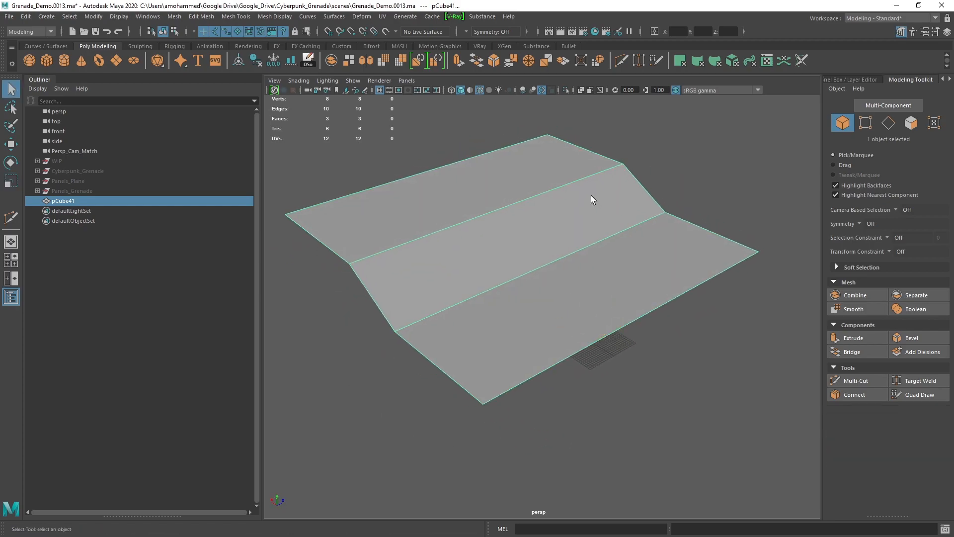
{"action": "left_click_drag", "start_coordinate": [657, 220], "coordinate": [660, 221], "text": "alt"}
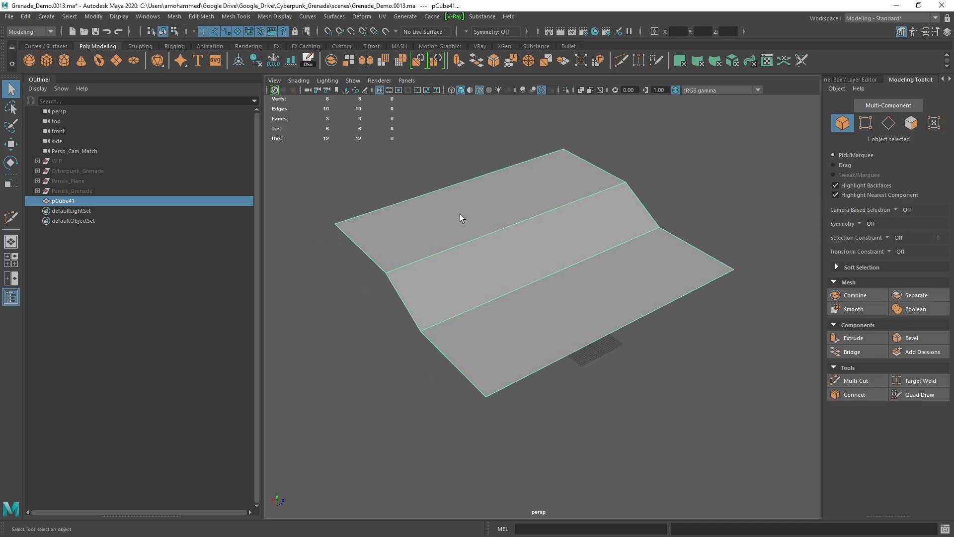
{"action": "mouse_move", "coordinate": [591, 285]}
{"action": "left_mouse_down", "text": "alt"}
{"action": "mouse_move", "coordinate": [625, 303]}
{"action": "mouse_move", "coordinate": [609, 305]}
{"action": "mouse_move", "coordinate": [627, 277]}
{"action": "mouse_move", "coordinate": [616, 279]}
{"action": "mouse_move", "coordinate": [641, 288]}
{"action": "mouse_move", "coordinate": [705, 283]}
{"action": "left_mouse_up", "text": "alt"}
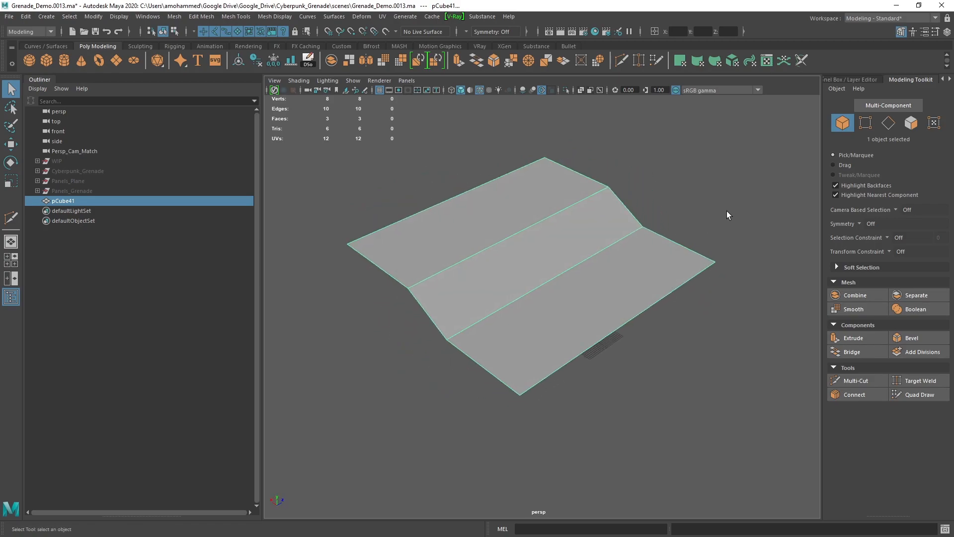
Step: Apply Smooth to the strip with polySmoothFace Divisions 3, giving a 192-face curving sheet
{"action": "right_click_drag", "start_coordinate": [726, 211], "coordinate": [711, 325], "text": "shift"}
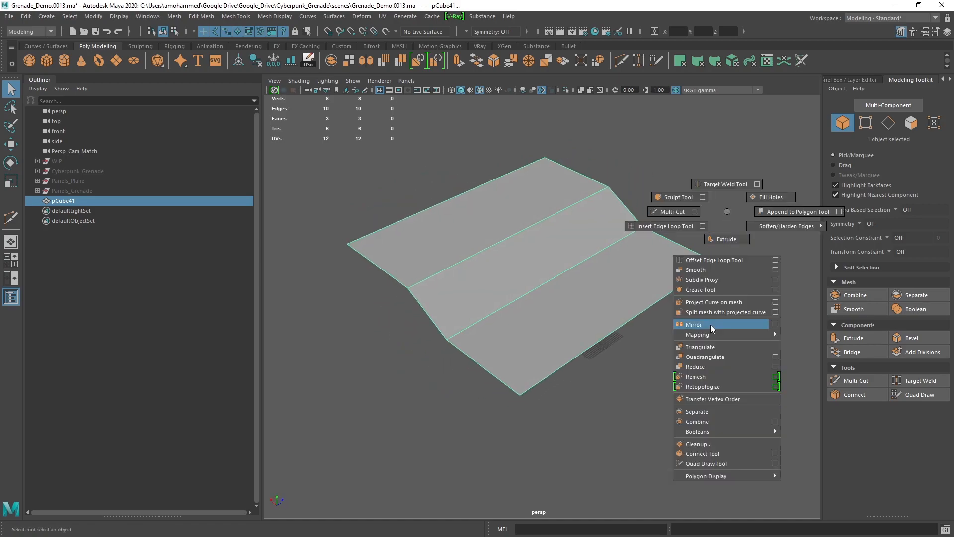
{"action": "left_click", "coordinate": [697, 269]}
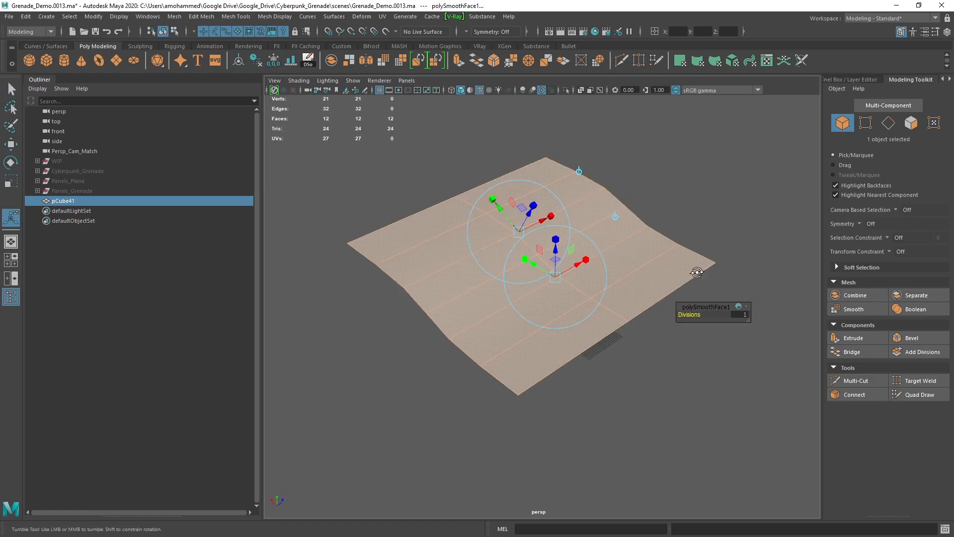
{"action": "left_click_drag", "start_coordinate": [696, 273], "coordinate": [714, 205], "text": "alt"}
{"action": "middle_click_drag", "start_coordinate": [715, 203], "coordinate": [727, 203]}
{"action": "mouse_move", "coordinate": [648, 268]}
{"action": "left_mouse_down", "text": "alt"}
{"action": "mouse_move", "coordinate": [624, 283]}
{"action": "mouse_move", "coordinate": [532, 270]}
{"action": "mouse_move", "coordinate": [619, 276]}
{"action": "left_mouse_up", "text": "alt"}
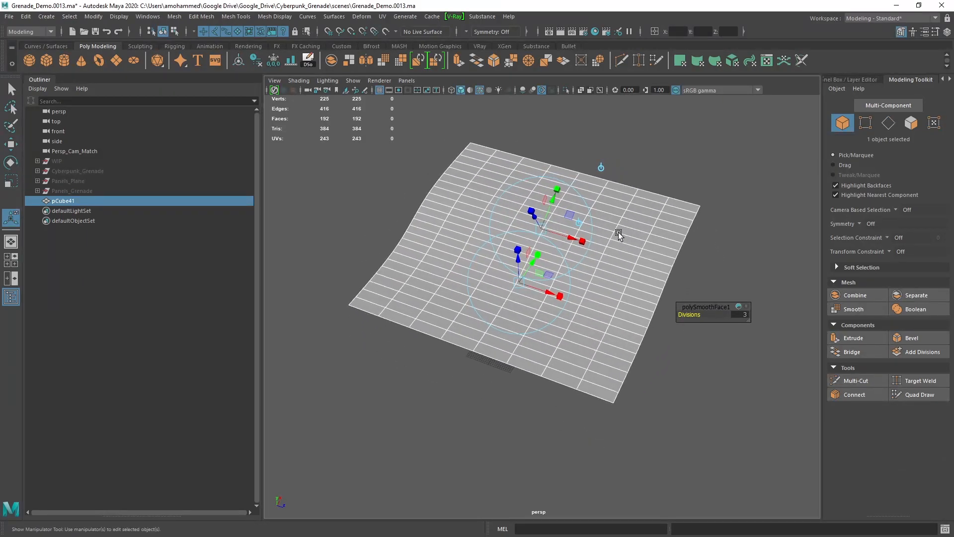
{"action": "scroll", "coordinate": [592, 229], "scroll_direction": "up", "scroll_amount": 2}
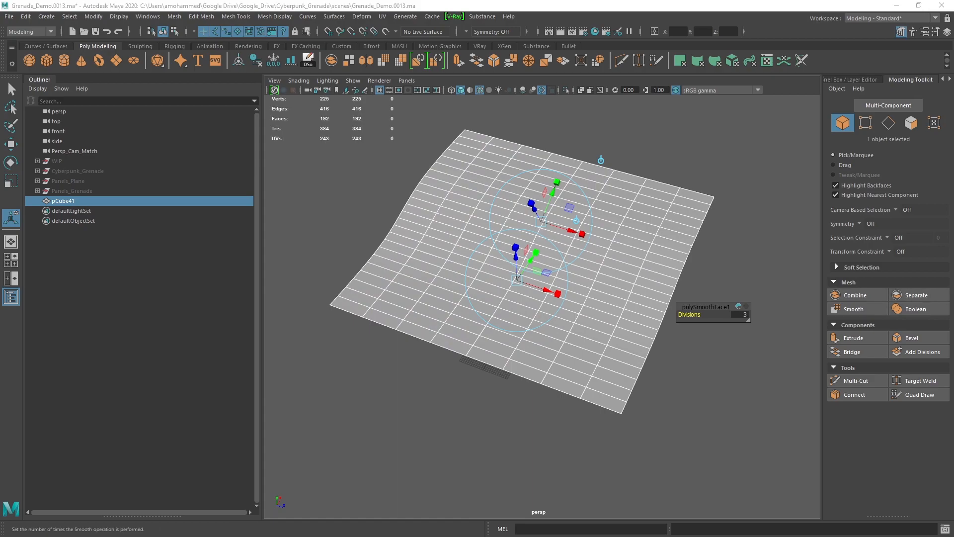
{"action": "left_click", "coordinate": [658, 285]}
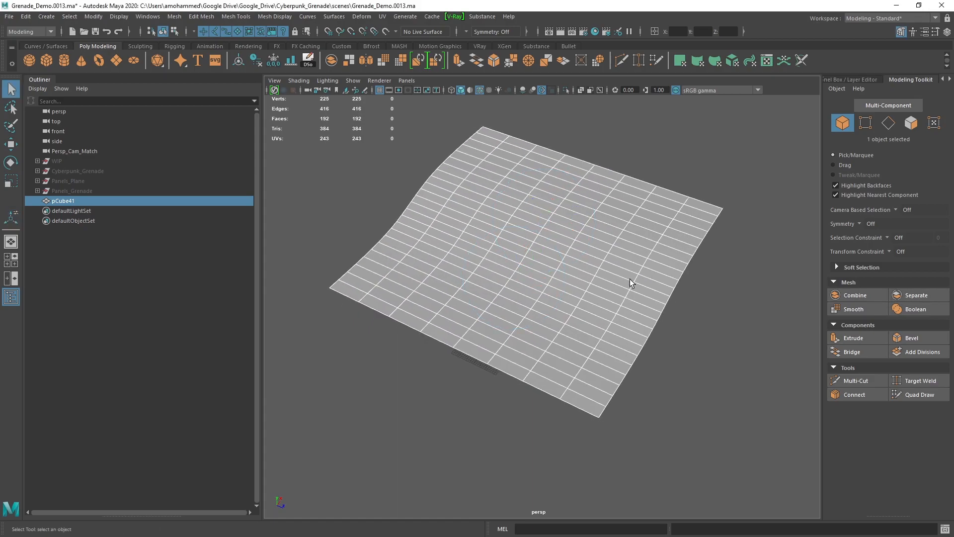
{"action": "mouse_move", "coordinate": [622, 277]}
{"action": "left_mouse_down", "text": "alt"}
{"action": "mouse_move", "coordinate": [599, 265]}
{"action": "mouse_move", "coordinate": [625, 130]}
{"action": "left_mouse_up", "text": "alt"}
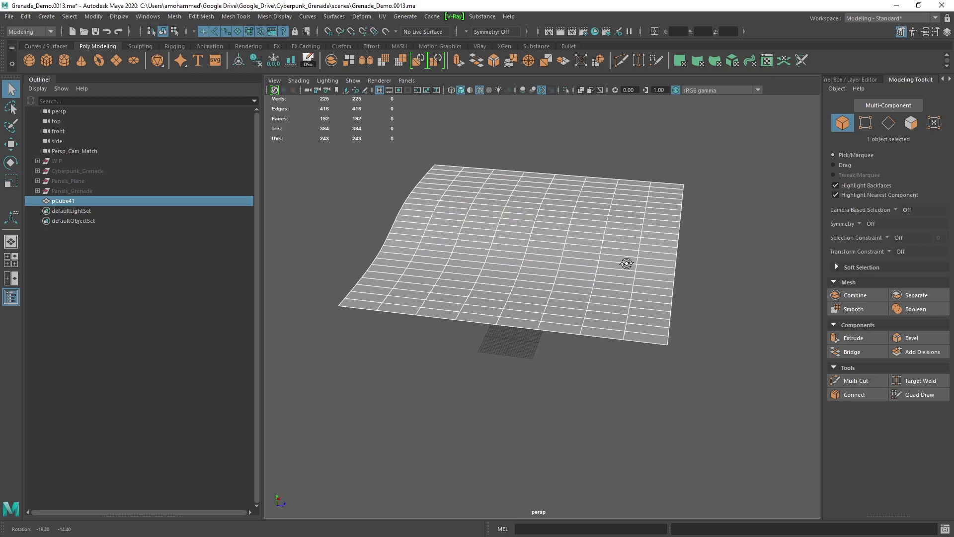
{"action": "left_click", "coordinate": [625, 129]}
{"action": "scroll", "coordinate": [554, 199], "scroll_direction": "up", "scroll_amount": 1}
Step: Select the curvy surface and switch it into edge component selection
{"action": "left_click_drag", "start_coordinate": [543, 202], "coordinate": [540, 179], "text": "alt"}
{"action": "left_click", "coordinate": [537, 185]}
{"action": "right_click_drag", "start_coordinate": [540, 180], "coordinate": [548, 211]}
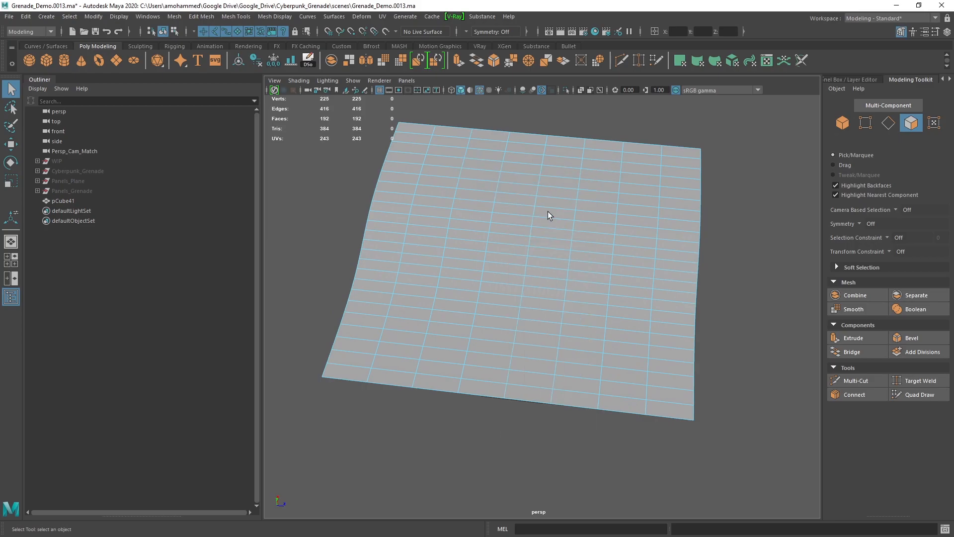
{"action": "left_click_drag", "start_coordinate": [548, 211], "coordinate": [518, 182], "text": "alt"}
{"action": "right_click_drag", "start_coordinate": [521, 188], "coordinate": [522, 177]}
{"action": "left_click_drag", "start_coordinate": [521, 157], "coordinate": [510, 170], "text": "alt"}
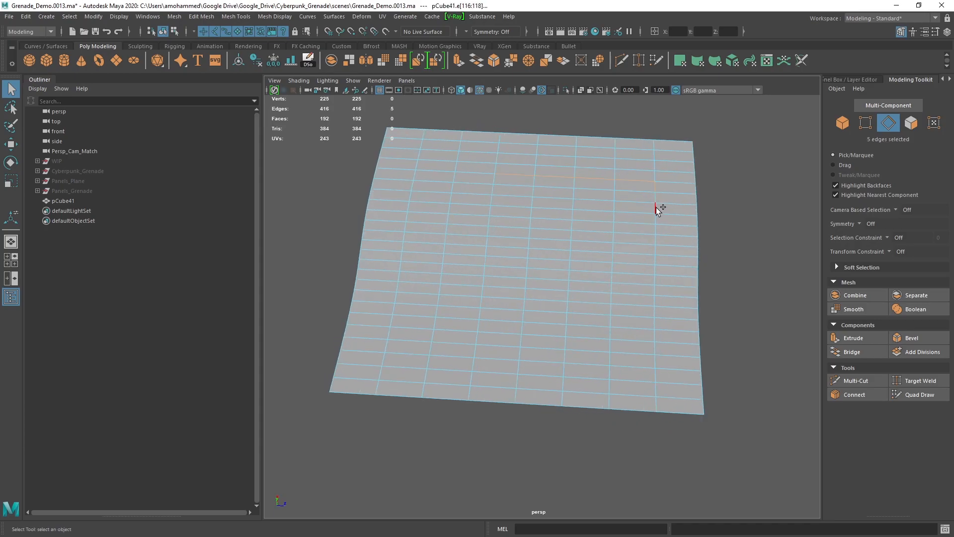
Step: Pick the edge loops forming a closed 48-edge panel outline, undoing wrong picks
{"action": "mouse_move", "coordinate": [656, 329]}
{"action": "left_mouse_down", "text": "alt"}
{"action": "mouse_move", "coordinate": [644, 350]}
{"action": "mouse_move", "coordinate": [655, 345]}
{"action": "left_mouse_up", "text": "alt"}
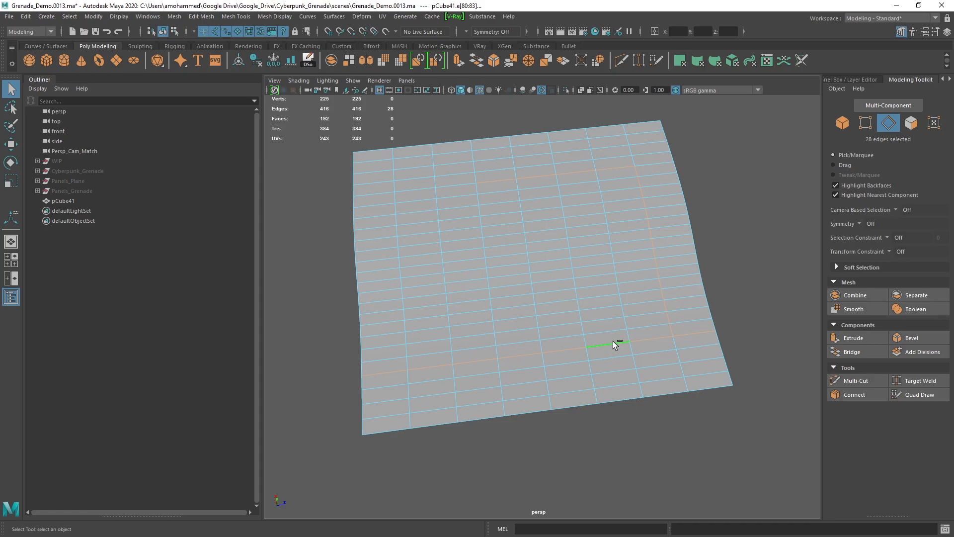
{"action": "key", "text": "z"}
{"action": "left_click", "coordinate": [645, 342], "text": "shift"}
{"action": "left_click_drag", "start_coordinate": [646, 343], "coordinate": [621, 351], "text": "alt"}
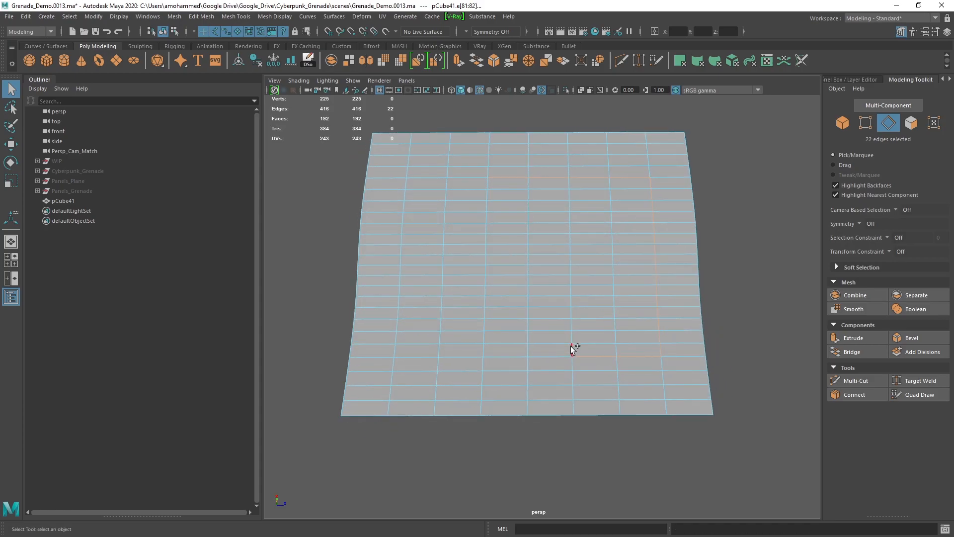
{"action": "double_click", "coordinate": [563, 266], "text": "shift"}
{"action": "key", "text": "z"}
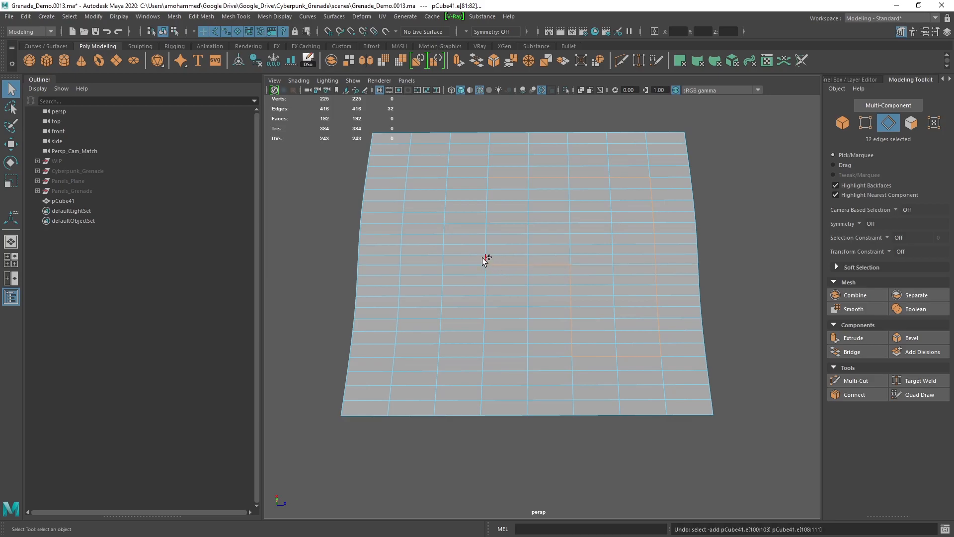
{"action": "double_click", "coordinate": [491, 189], "text": "shift"}
{"action": "mouse_move", "coordinate": [490, 183]}
{"action": "left_mouse_down", "text": "alt"}
{"action": "mouse_move", "coordinate": [583, 208]}
{"action": "mouse_move", "coordinate": [573, 263]}
{"action": "left_mouse_up", "text": "alt"}
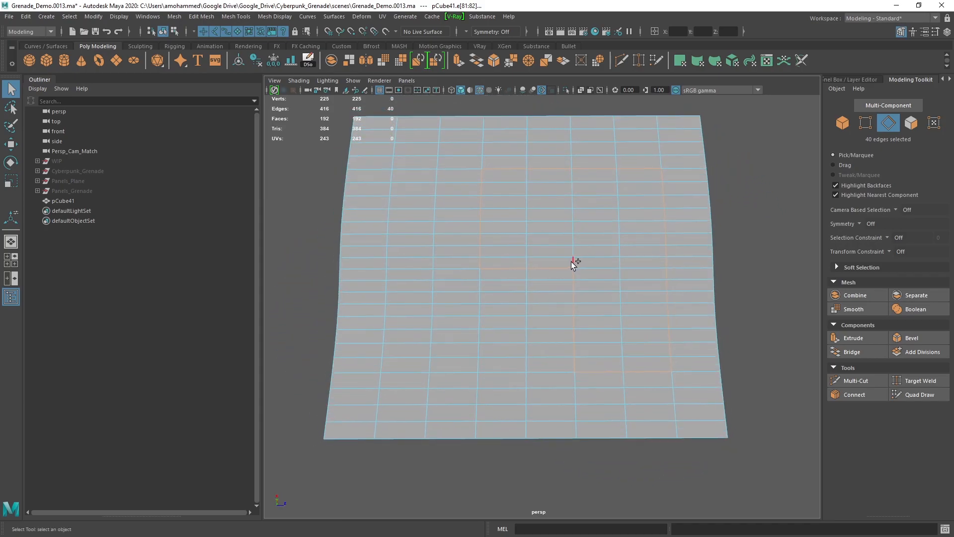
{"action": "double_click", "coordinate": [571, 174], "text": "shift"}
{"action": "mouse_move", "coordinate": [574, 178]}
{"action": "left_mouse_down", "text": "alt"}
{"action": "mouse_move", "coordinate": [592, 211]}
{"action": "mouse_move", "coordinate": [620, 173]}
{"action": "mouse_move", "coordinate": [600, 202]}
{"action": "mouse_move", "coordinate": [591, 174]}
{"action": "left_mouse_up", "text": "alt"}
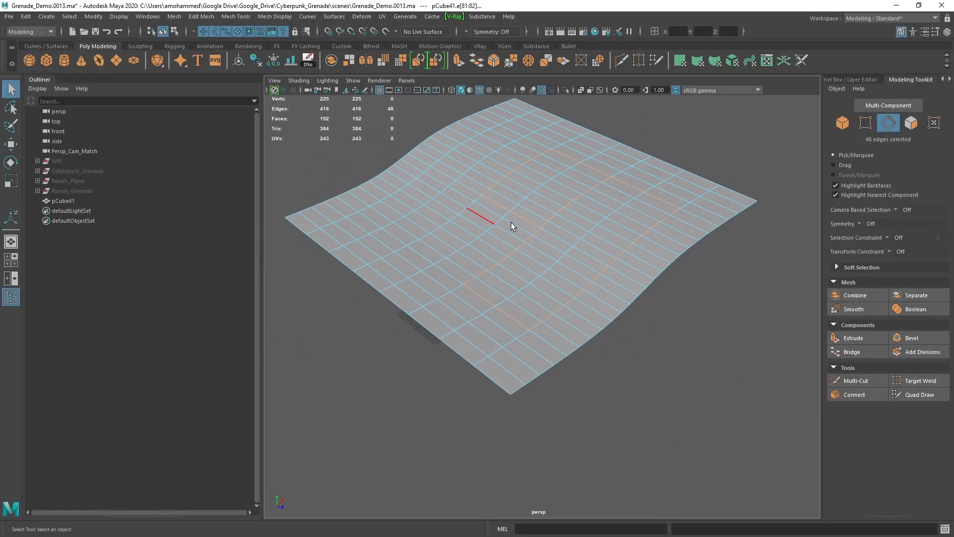
{"action": "left_click_drag", "start_coordinate": [667, 152], "coordinate": [629, 175], "text": "alt"}
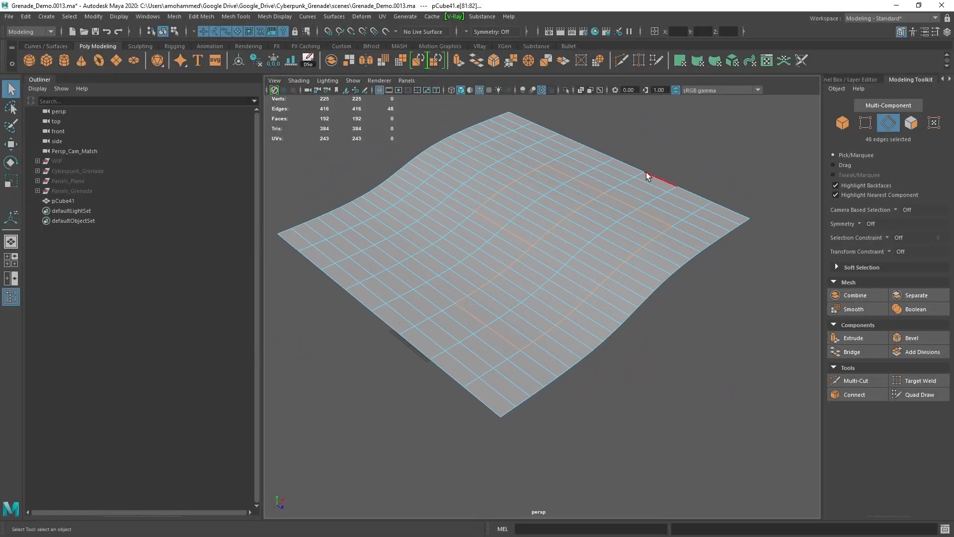
Step: Detach Components along the selected panel edge loops
{"action": "right_click", "coordinate": [706, 158], "text": "shift"}
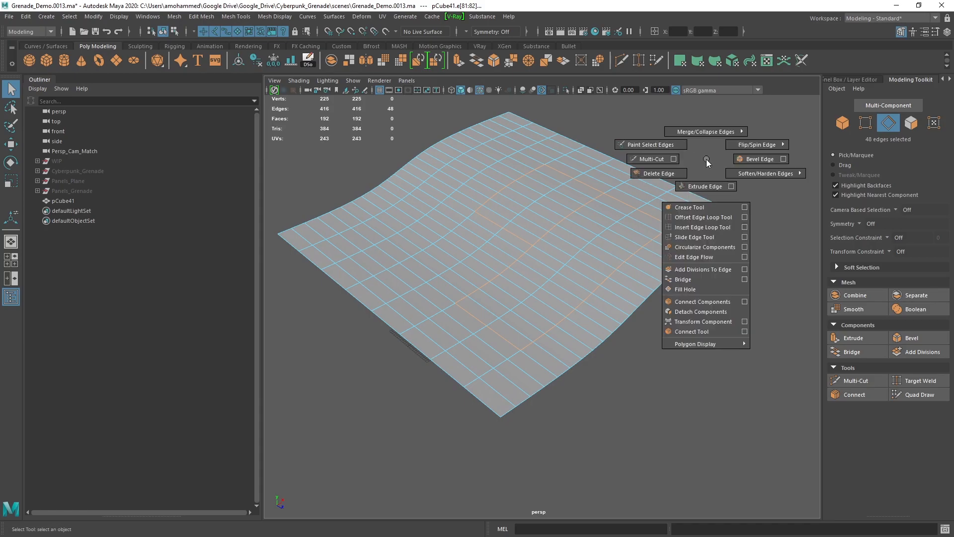
{"action": "right_click_drag", "start_coordinate": [706, 159], "coordinate": [700, 311]}
{"action": "mouse_move", "coordinate": [710, 313]}
{"action": "left_mouse_down", "text": "alt"}
{"action": "mouse_move", "coordinate": [586, 251]}
{"action": "mouse_move", "coordinate": [596, 253]}
{"action": "left_mouse_up", "text": "alt"}
{"action": "left_click_drag", "start_coordinate": [600, 218], "coordinate": [621, 199], "text": "alt"}
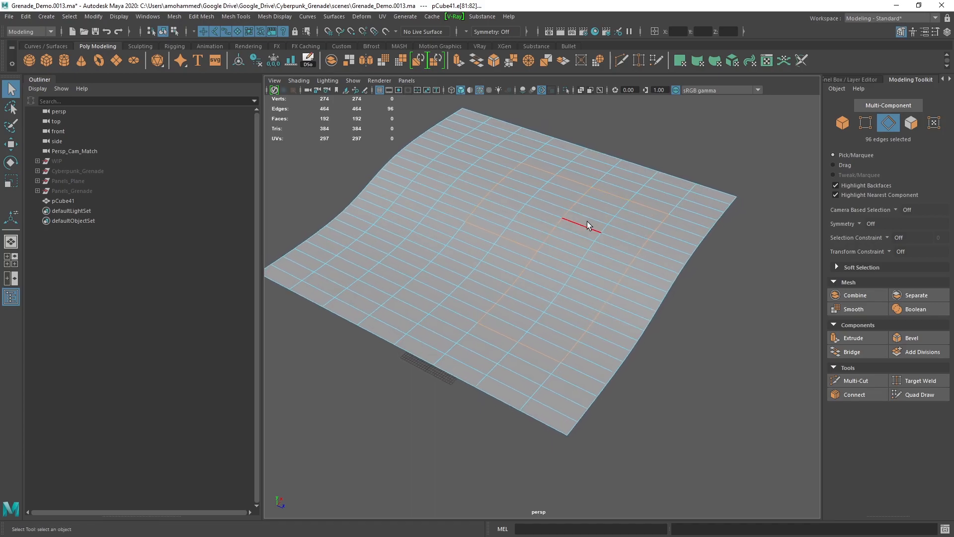
Step: Test Smooth Faces on the plane, undo it, and return to a 16-face patch selection
{"action": "right_click_drag", "start_coordinate": [619, 205], "coordinate": [610, 270]}
{"action": "left_click", "coordinate": [598, 210]}
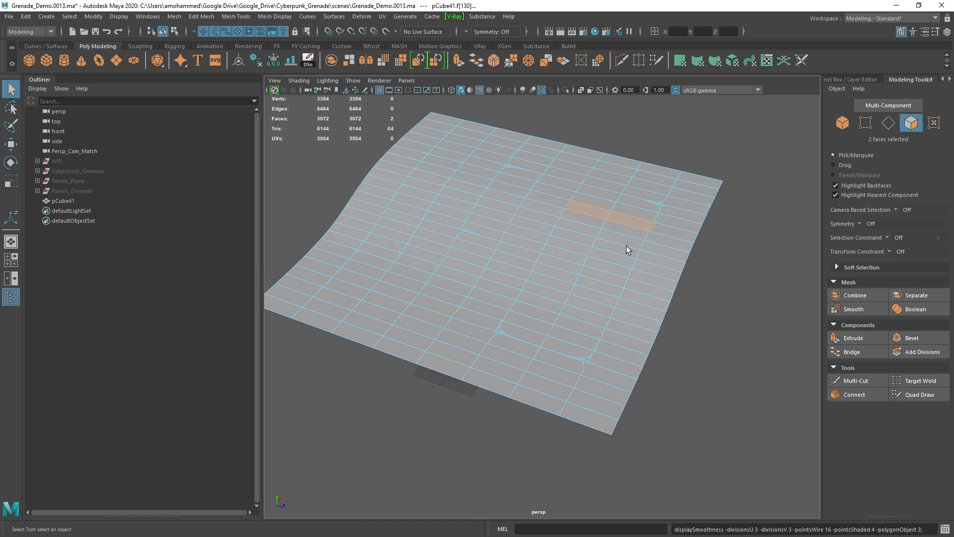
{"action": "mouse_move", "coordinate": [626, 245]}
{"action": "left_mouse_down", "text": "alt"}
{"action": "mouse_move", "coordinate": [598, 202]}
{"action": "mouse_move", "coordinate": [589, 224]}
{"action": "mouse_move", "coordinate": [603, 185]}
{"action": "left_mouse_up", "text": "alt"}
{"action": "key", "text": "z"}
{"action": "key", "text": "F8"}
{"action": "key", "text": "3"}
{"action": "left_click_drag", "start_coordinate": [606, 138], "coordinate": [564, 182], "text": "alt"}
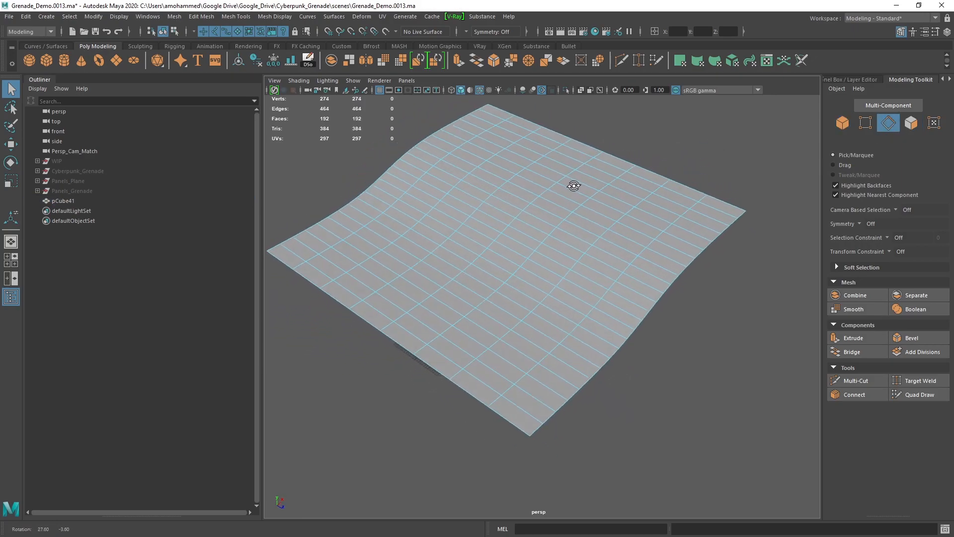
Step: Extract the L-shaped region of panel faces into separate objects
{"action": "right_click_drag", "start_coordinate": [565, 182], "coordinate": [552, 209]}
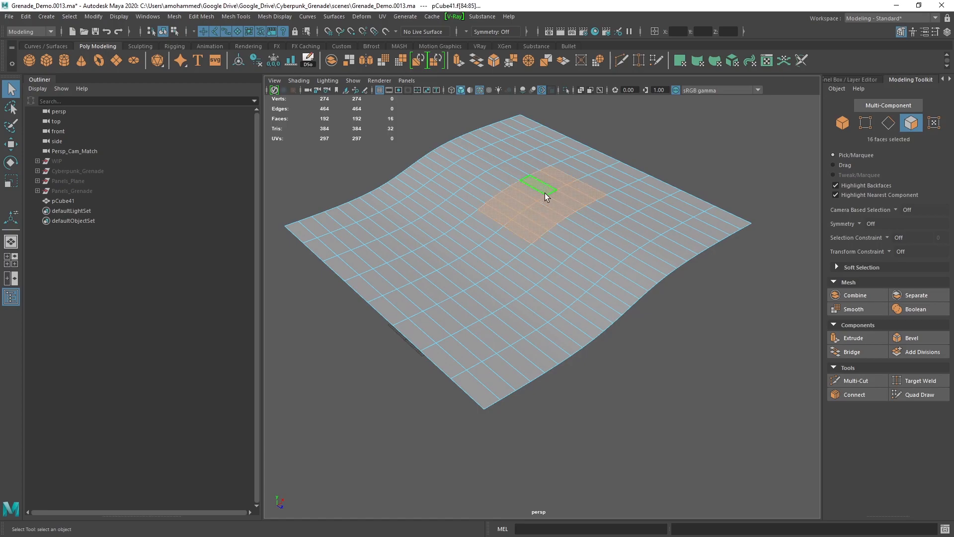
{"action": "mouse_move", "coordinate": [550, 198]}
{"action": "left_mouse_down", "text": "shift"}
{"action": "mouse_move", "coordinate": [615, 253]}
{"action": "mouse_move", "coordinate": [566, 276]}
{"action": "left_mouse_up", "text": "shift"}
{"action": "right_click", "coordinate": [682, 106], "text": "shift"}
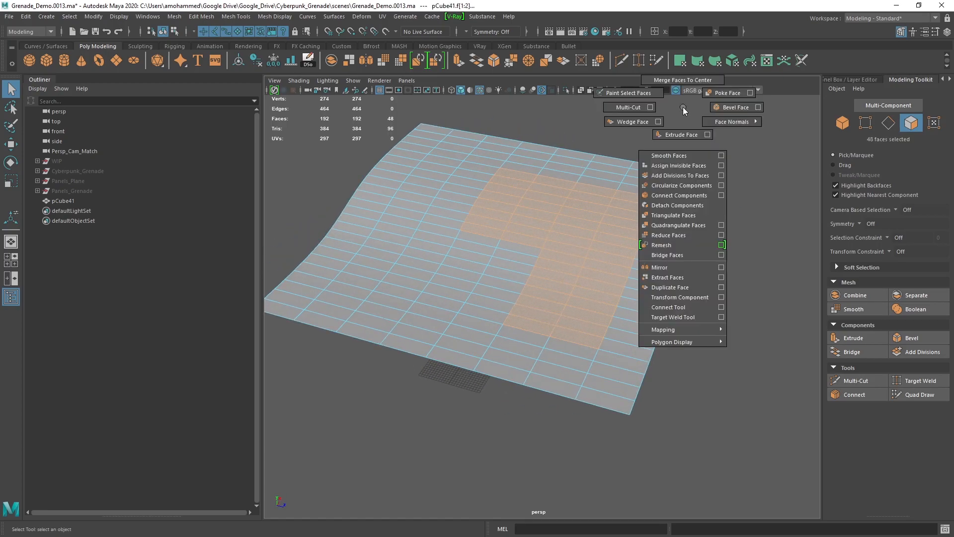
{"action": "left_click", "coordinate": [668, 278]}
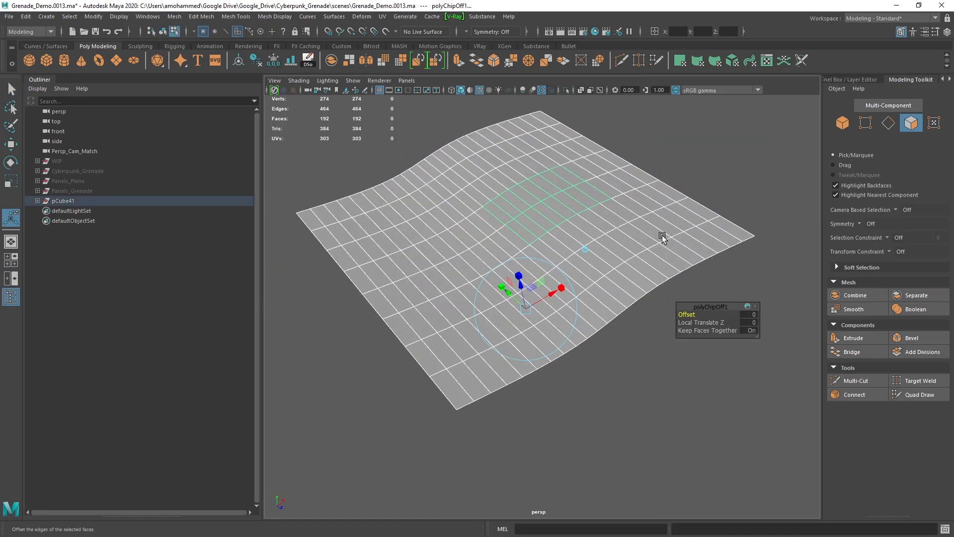
{"action": "left_click_drag", "start_coordinate": [654, 227], "coordinate": [572, 194], "text": "alt"}
{"action": "left_click", "coordinate": [572, 194]}
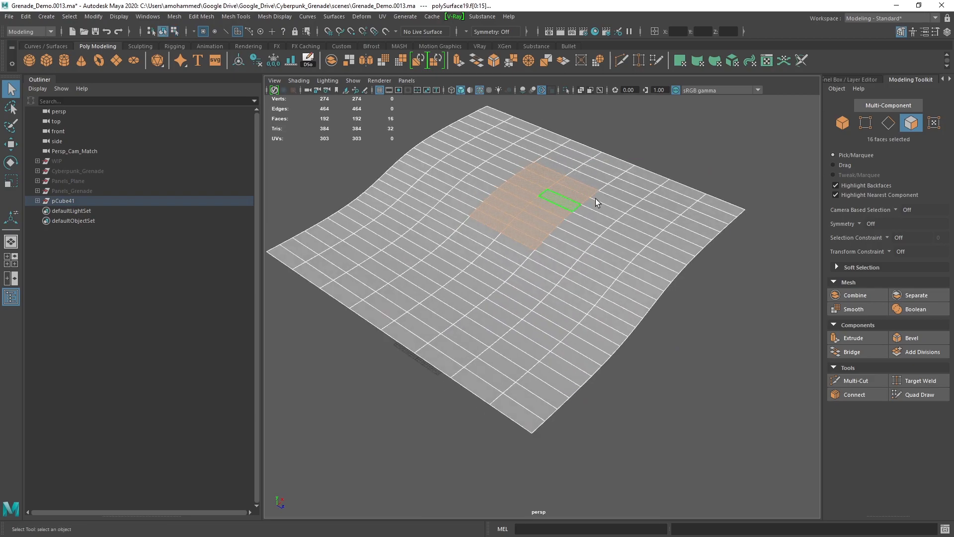
Step: Select the main plane and the extracted panel patches as whole objects
{"action": "key", "text": "F8"}
{"action": "left_click", "coordinate": [617, 188]}
{"action": "left_click_drag", "start_coordinate": [612, 226], "coordinate": [504, 211], "text": "alt"}
{"action": "left_click", "coordinate": [509, 291]}
{"action": "left_click", "coordinate": [542, 264]}
{"action": "left_click_drag", "start_coordinate": [542, 264], "coordinate": [617, 293], "text": "alt"}
{"action": "left_click", "coordinate": [643, 164], "text": "shift"}
{"action": "left_click", "coordinate": [429, 273], "text": "shift"}
{"action": "mouse_move", "coordinate": [429, 273]}
{"action": "left_mouse_down", "text": "alt"}
{"action": "mouse_move", "coordinate": [450, 284]}
{"action": "mouse_move", "coordinate": [559, 281]}
{"action": "mouse_move", "coordinate": [512, 204]}
{"action": "mouse_move", "coordinate": [548, 276]}
{"action": "mouse_move", "coordinate": [482, 313]}
{"action": "mouse_move", "coordinate": [492, 224]}
{"action": "left_mouse_up", "text": "alt"}
{"action": "left_click", "coordinate": [481, 90]}
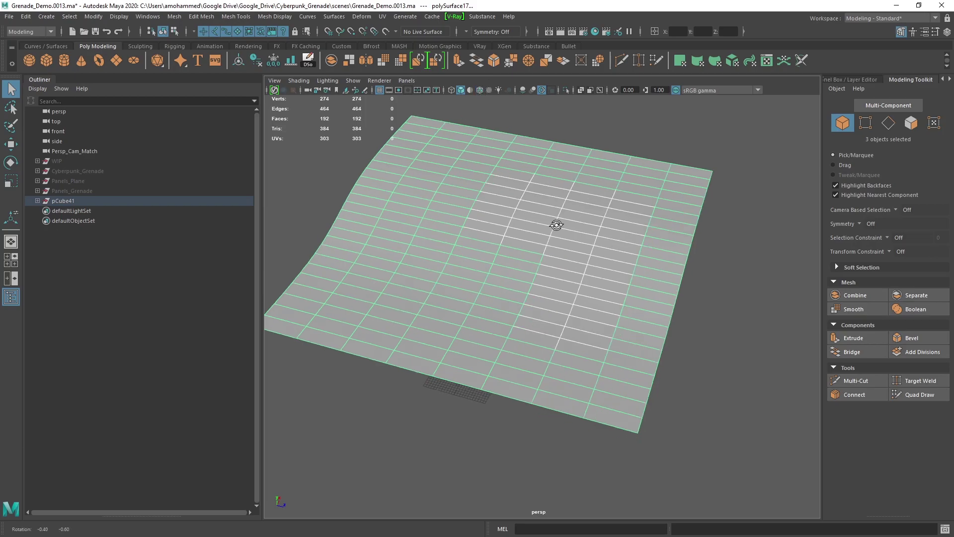
{"action": "left_click", "coordinate": [679, 144]}
{"action": "mouse_move", "coordinate": [681, 153]}
{"action": "left_mouse_down", "text": "alt"}
{"action": "mouse_move", "coordinate": [630, 215]}
{"action": "mouse_move", "coordinate": [642, 262]}
{"action": "mouse_move", "coordinate": [723, 220]}
{"action": "mouse_move", "coordinate": [682, 139]}
{"action": "left_mouse_up", "text": "alt"}
{"action": "left_click", "coordinate": [639, 246]}
{"action": "mouse_move", "coordinate": [638, 243]}
{"action": "left_mouse_down", "text": "alt"}
{"action": "mouse_move", "coordinate": [617, 249]}
{"action": "mouse_move", "coordinate": [696, 197]}
{"action": "left_mouse_up", "text": "alt"}
{"action": "key", "text": "3"}
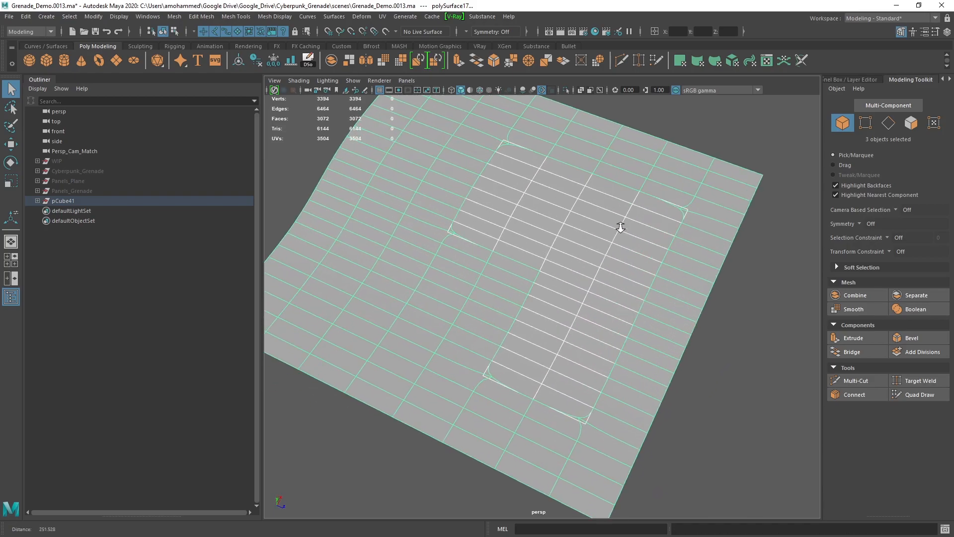
{"action": "key", "text": "1"}
{"action": "left_click_drag", "start_coordinate": [567, 227], "coordinate": [629, 249], "text": "alt"}
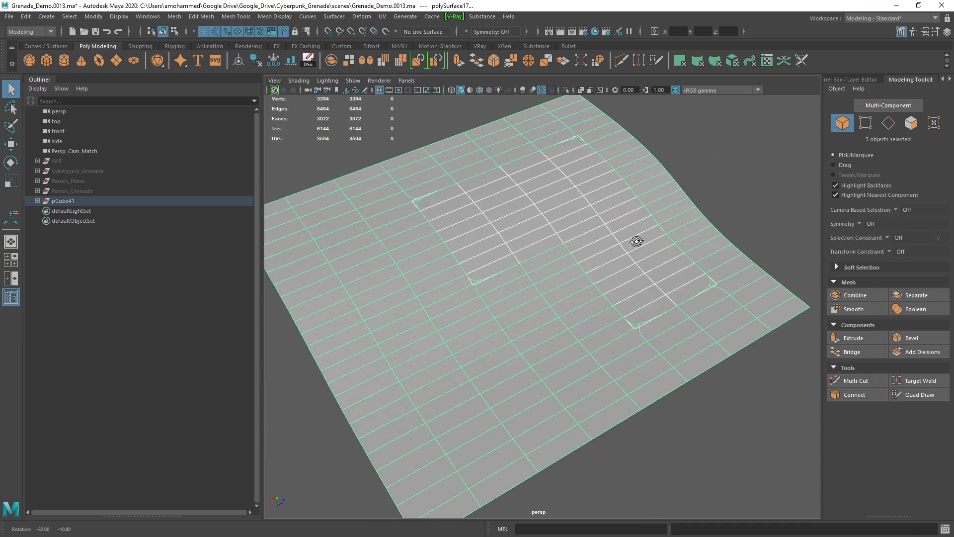
{"action": "mouse_move", "coordinate": [628, 249]}
{"action": "right_mouse_down", "text": "alt"}
{"action": "mouse_move", "coordinate": [624, 292]}
{"action": "mouse_move", "coordinate": [584, 260]}
{"action": "right_mouse_up", "text": "alt"}
{"action": "left_click", "coordinate": [506, 218]}
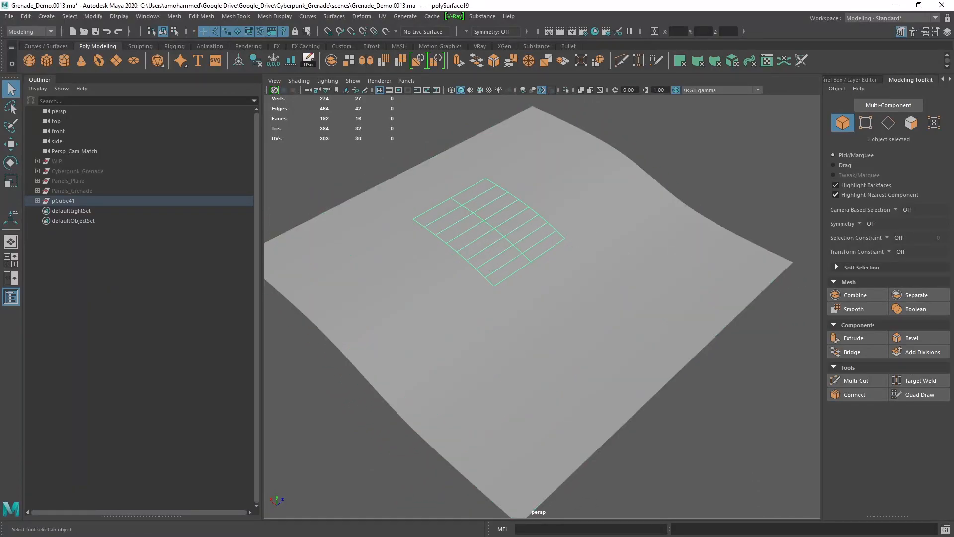
{"action": "left_click_drag", "start_coordinate": [597, 254], "coordinate": [541, 212], "text": "alt"}
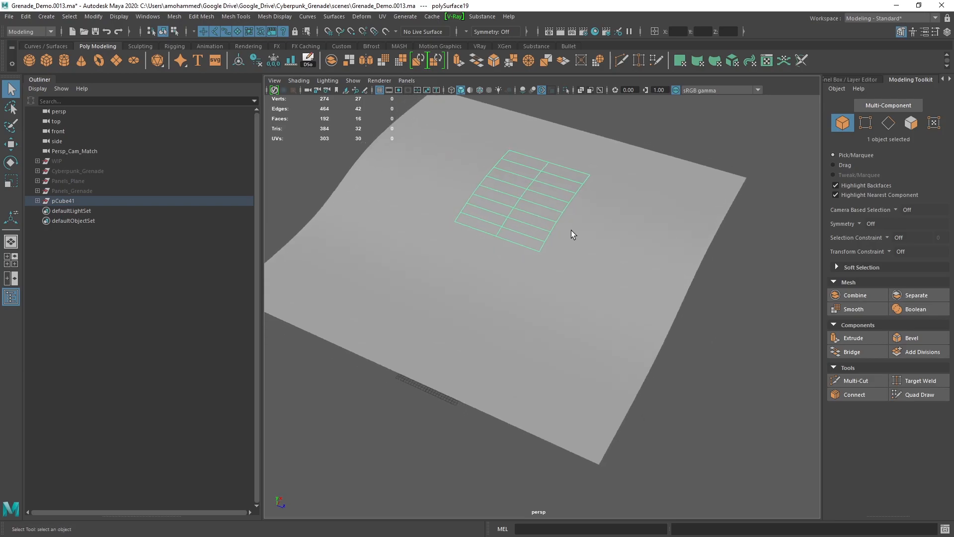
{"action": "left_click", "coordinate": [478, 89]}
{"action": "left_click", "coordinate": [580, 251], "text": "shift"}
Step: Select the upper and lower extracted panel patches together
{"action": "left_click_drag", "start_coordinate": [660, 384], "coordinate": [593, 172], "text": "alt"}
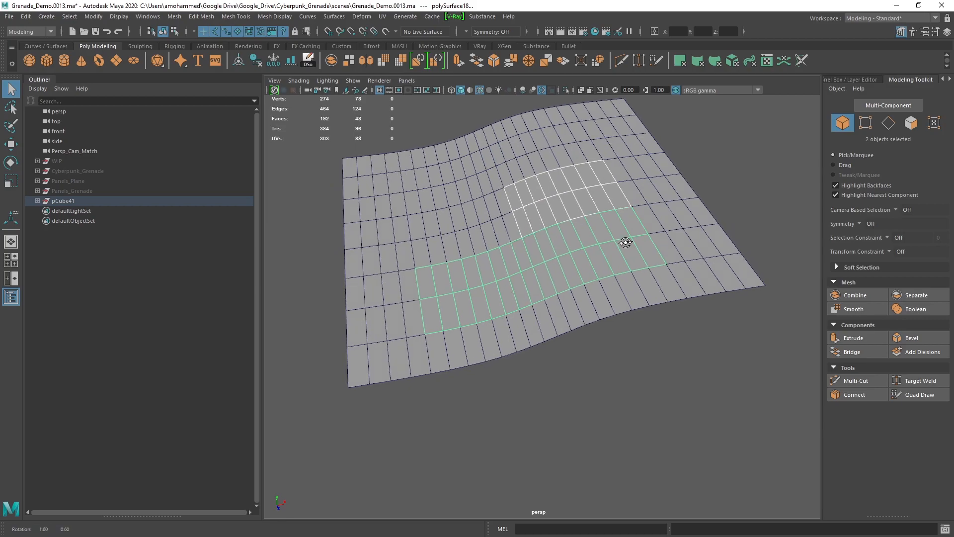
{"action": "mouse_move", "coordinate": [537, 226]}
{"action": "left_mouse_down", "text": "alt"}
{"action": "mouse_move", "coordinate": [613, 226]}
{"action": "mouse_move", "coordinate": [555, 221]}
{"action": "left_mouse_up", "text": "alt"}
{"action": "left_click", "coordinate": [533, 200]}
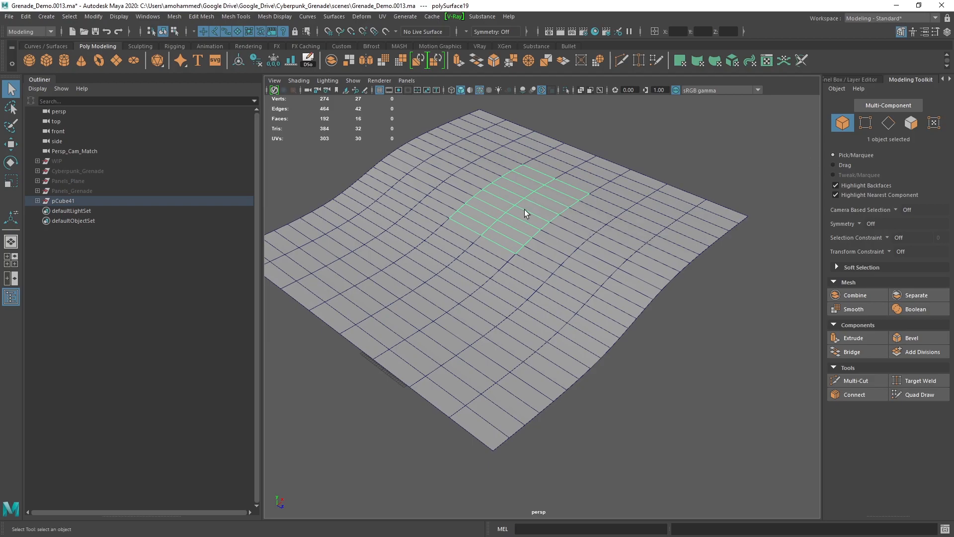
{"action": "left_click", "coordinate": [604, 229], "text": "shift"}
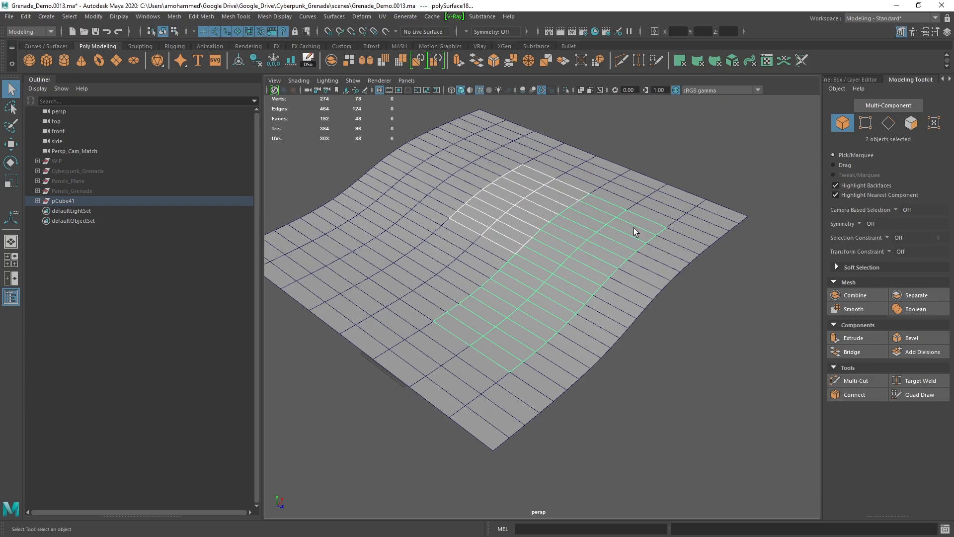
{"action": "left_click_drag", "start_coordinate": [633, 227], "coordinate": [656, 224], "text": "alt"}
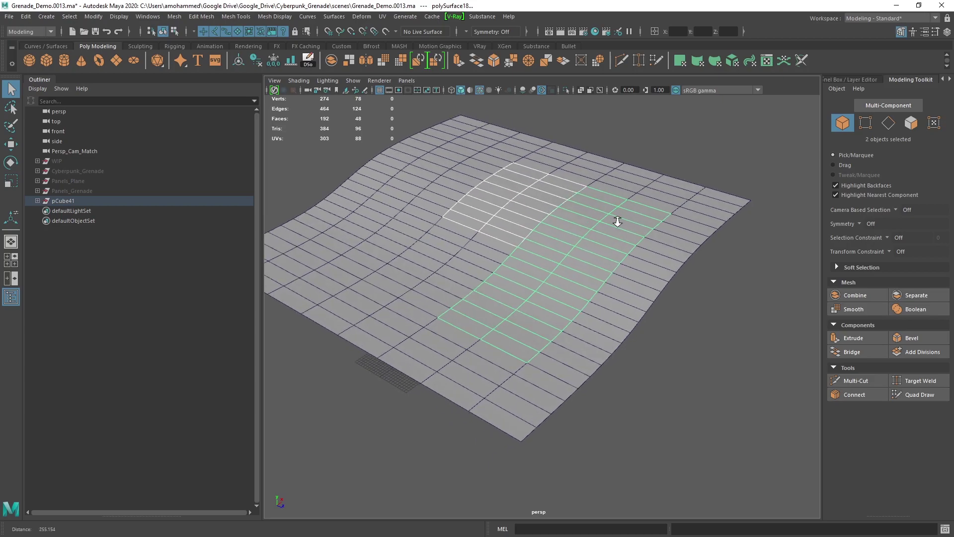
Step: Select the 56 border edges around both patches via edge-loop picks
{"action": "left_click", "coordinate": [890, 125]}
{"action": "left_click_drag", "start_coordinate": [618, 200], "coordinate": [555, 211], "text": "alt"}
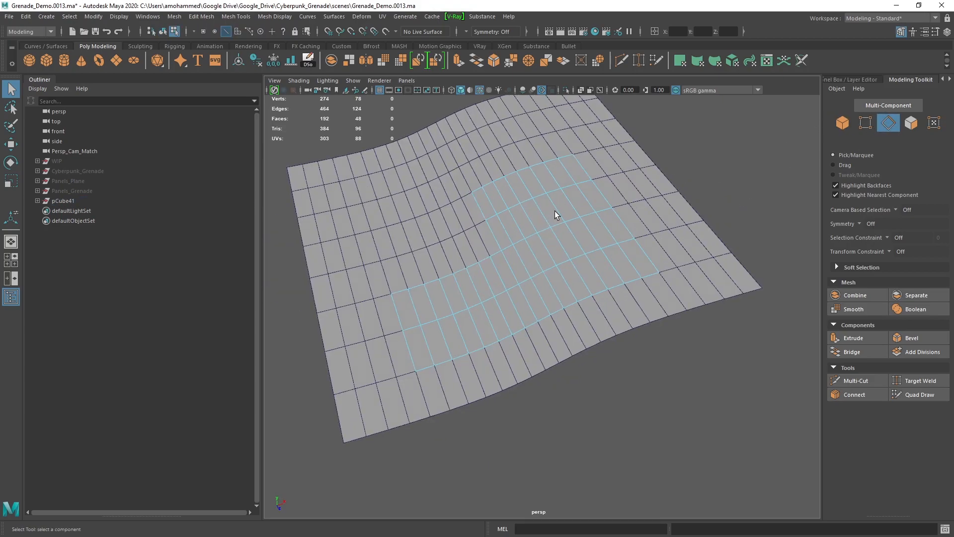
{"action": "double_click", "coordinate": [493, 238]}
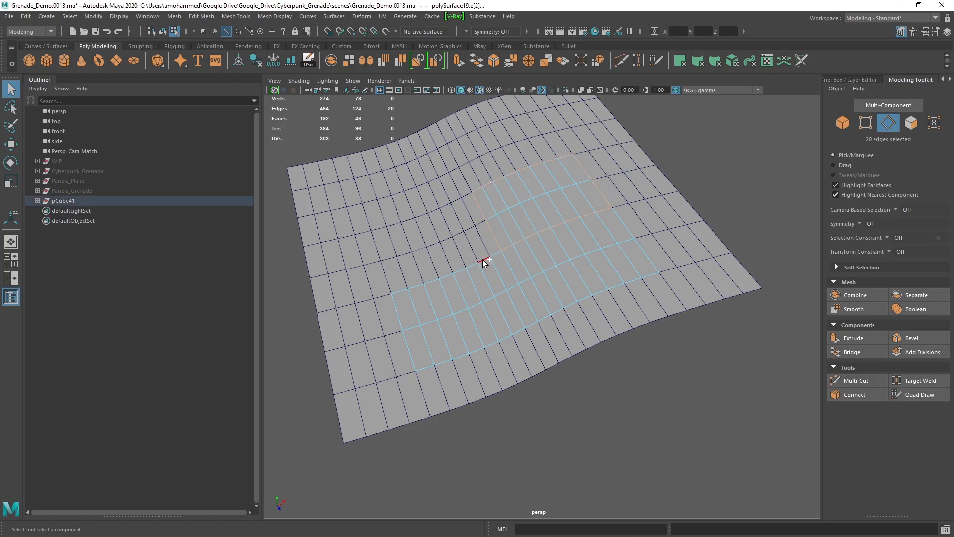
{"action": "double_click", "coordinate": [483, 260], "text": "shift"}
{"action": "mouse_move", "coordinate": [563, 287]}
{"action": "left_mouse_down", "text": "alt"}
{"action": "mouse_move", "coordinate": [600, 278]}
{"action": "mouse_move", "coordinate": [645, 234]}
{"action": "left_mouse_up", "text": "alt"}
Step: Extrude the border edges with Local Translate Z -2 into recessed walls, checking from the side
{"action": "right_click", "coordinate": [715, 140], "text": "shift"}
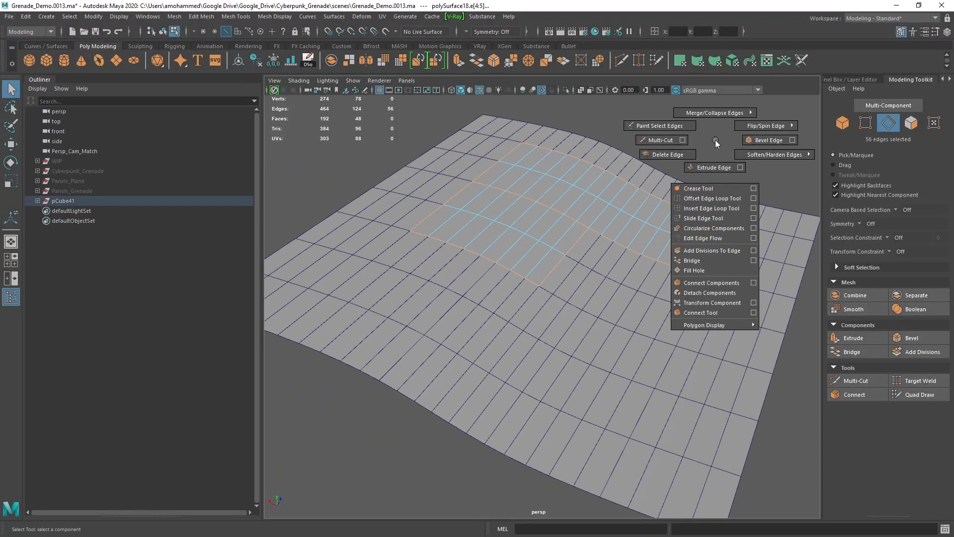
{"action": "right_click_drag", "start_coordinate": [714, 140], "coordinate": [714, 167], "text": "shift"}
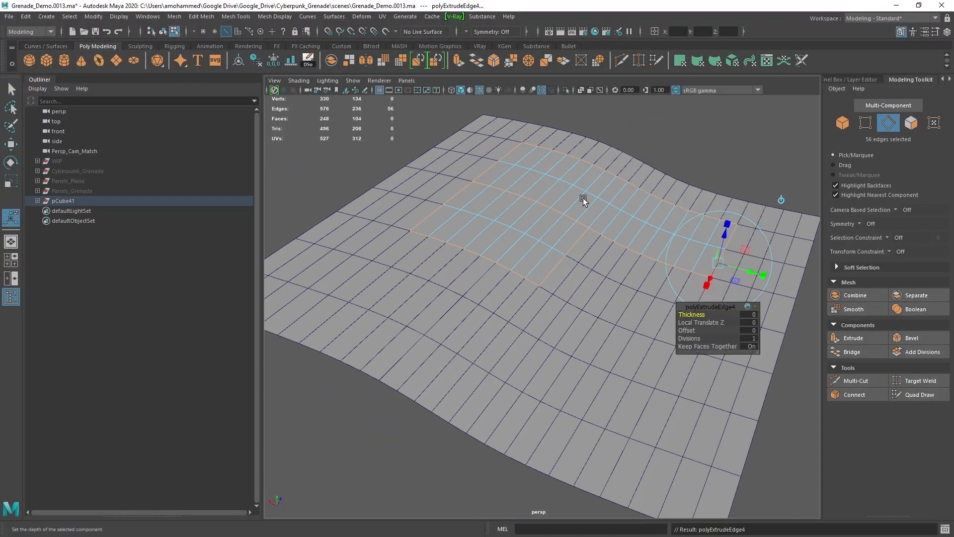
{"action": "mouse_move", "coordinate": [583, 198]}
{"action": "left_mouse_down", "text": "alt"}
{"action": "mouse_move", "coordinate": [615, 173]}
{"action": "mouse_move", "coordinate": [652, 229]}
{"action": "mouse_move", "coordinate": [589, 246]}
{"action": "mouse_move", "coordinate": [623, 251]}
{"action": "mouse_move", "coordinate": [607, 307]}
{"action": "left_mouse_up", "text": "alt"}
{"action": "left_click_drag", "start_coordinate": [630, 223], "coordinate": [642, 221], "text": "alt"}
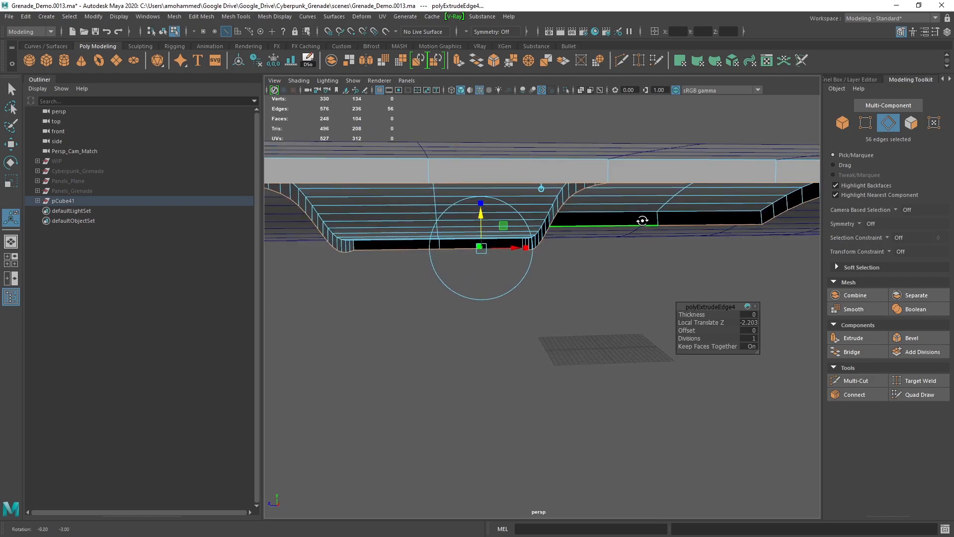
{"action": "right_click_drag", "start_coordinate": [627, 180], "coordinate": [652, 193], "text": "alt"}
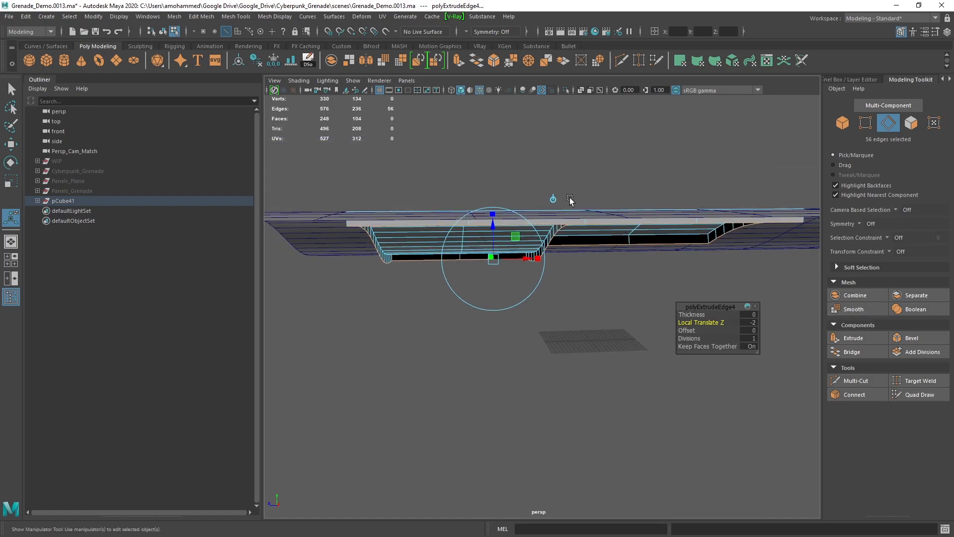
{"action": "mouse_move", "coordinate": [552, 202]}
{"action": "left_mouse_down", "text": "alt"}
{"action": "mouse_move", "coordinate": [679, 223]}
{"action": "mouse_move", "coordinate": [641, 223]}
{"action": "left_mouse_up", "text": "alt"}
{"action": "right_click_drag", "start_coordinate": [610, 247], "coordinate": [578, 235]}
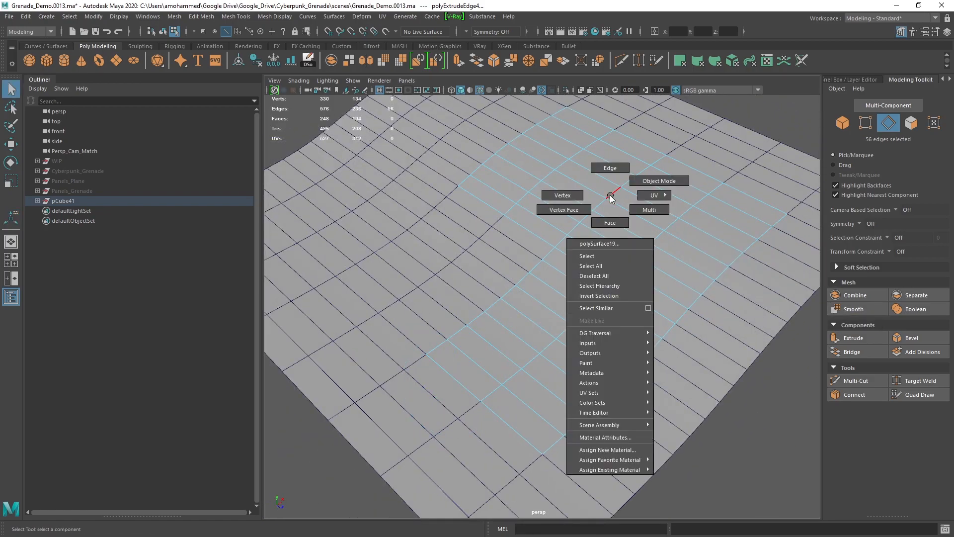
Step: Reselect the paneled plane, turn off smooth preview, and keep only the wavy base plane selected
{"action": "left_click", "coordinate": [577, 233]}
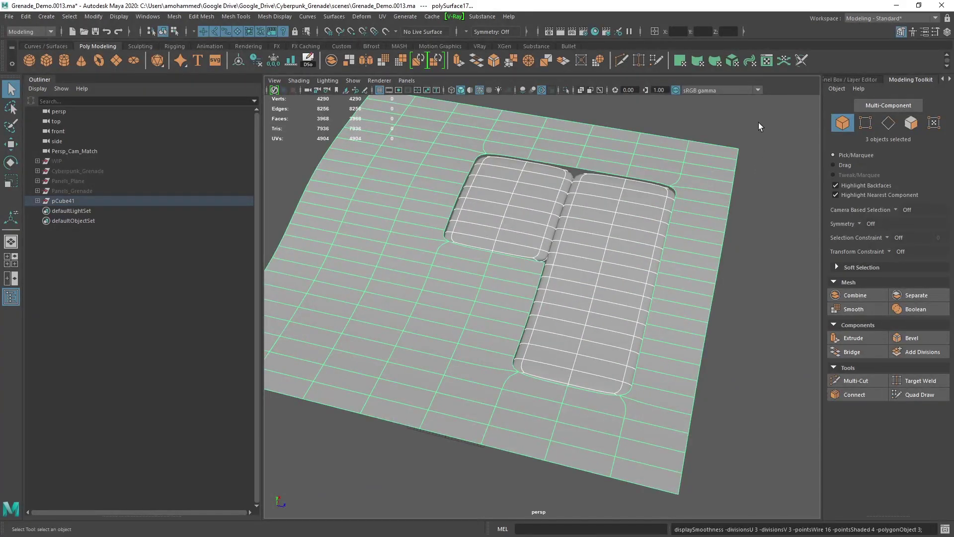
{"action": "left_click", "coordinate": [758, 122]}
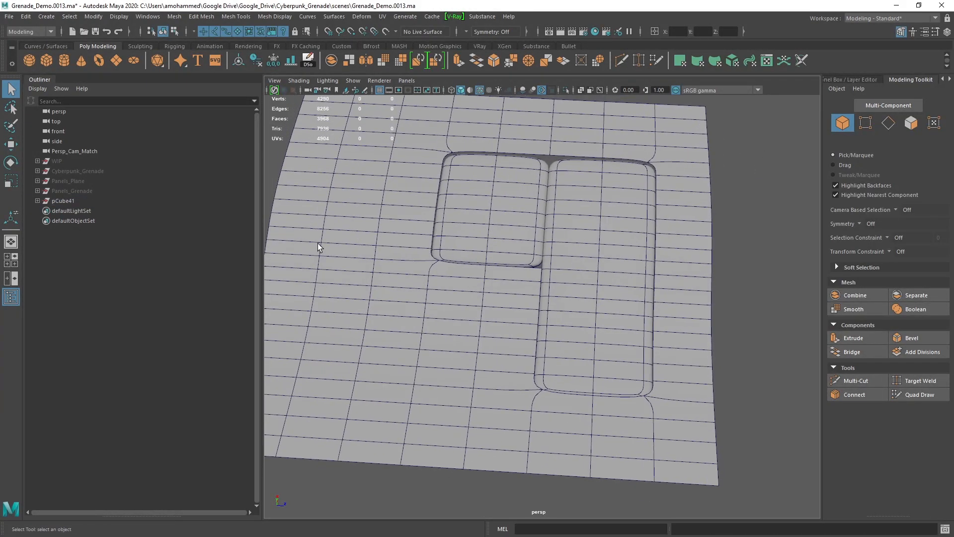
{"action": "left_click_drag", "start_coordinate": [582, 231], "coordinate": [499, 209], "text": "alt"}
{"action": "left_click", "coordinate": [502, 209]}
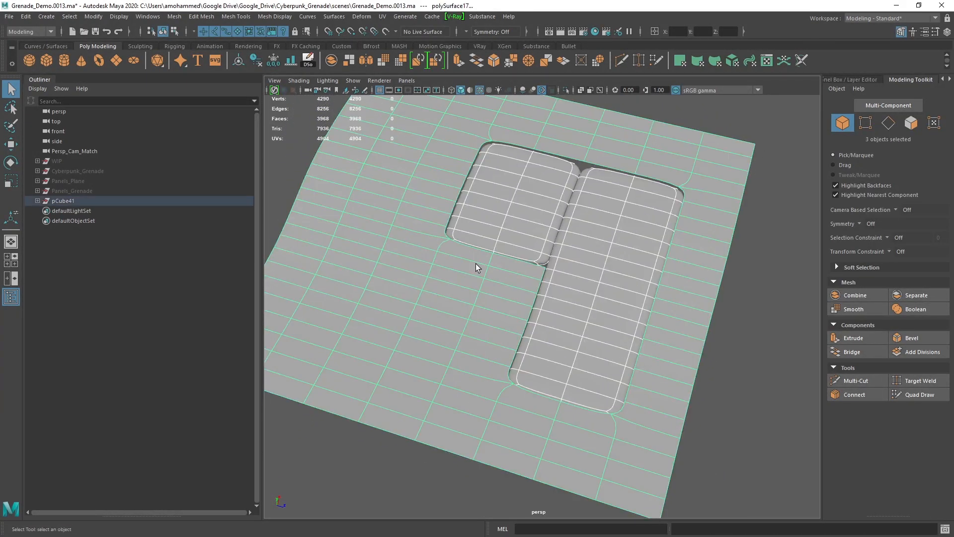
{"action": "key", "text": "3"}
{"action": "mouse_move", "coordinate": [626, 254]}
{"action": "left_mouse_down", "text": "alt"}
{"action": "mouse_move", "coordinate": [681, 268]}
{"action": "mouse_move", "coordinate": [641, 224]}
{"action": "mouse_move", "coordinate": [618, 170]}
{"action": "left_mouse_up", "text": "alt"}
{"action": "left_click", "coordinate": [663, 215]}
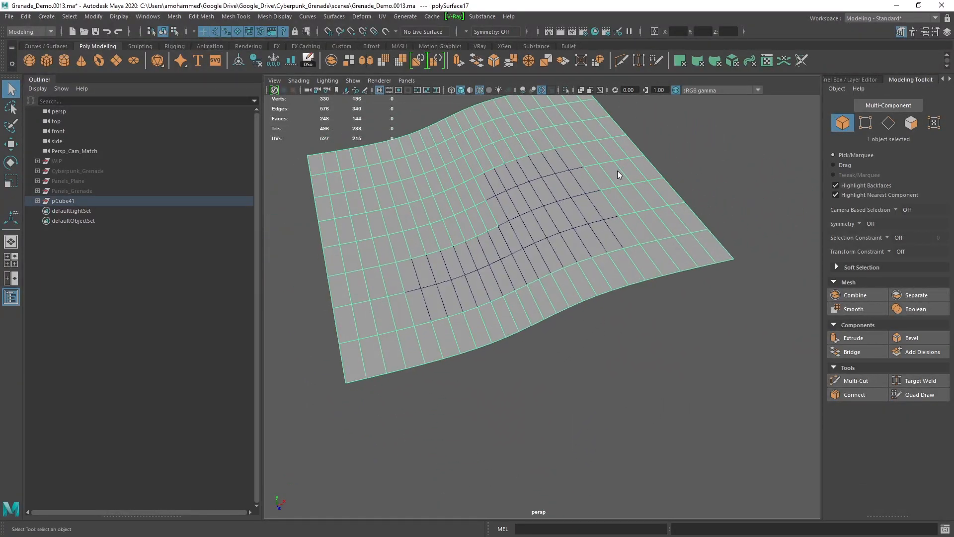
Step: Select the 40-edge border loop around the panel openings on the main plane
{"action": "key", "text": "F11"}
{"action": "double_click", "coordinate": [592, 178]}
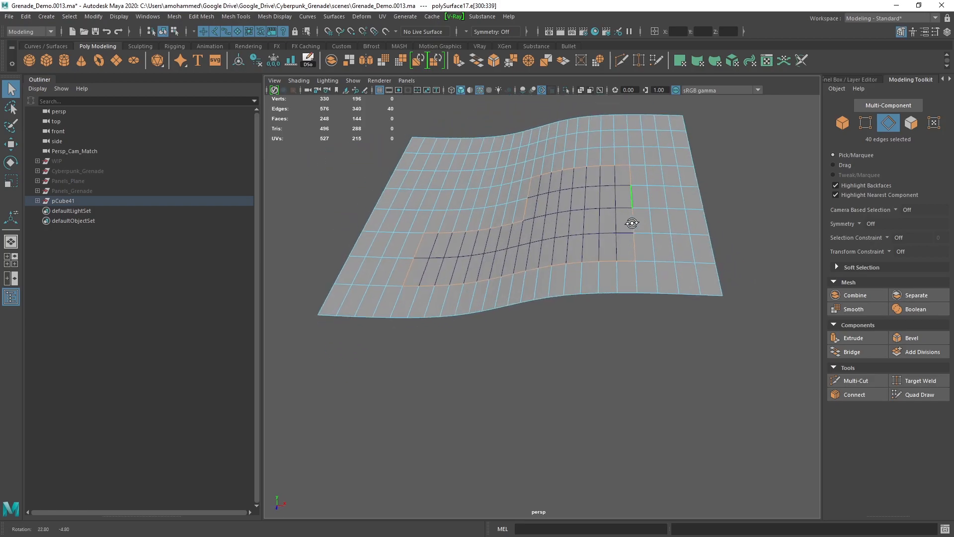
{"action": "left_click_drag", "start_coordinate": [596, 208], "coordinate": [641, 217], "text": "alt"}
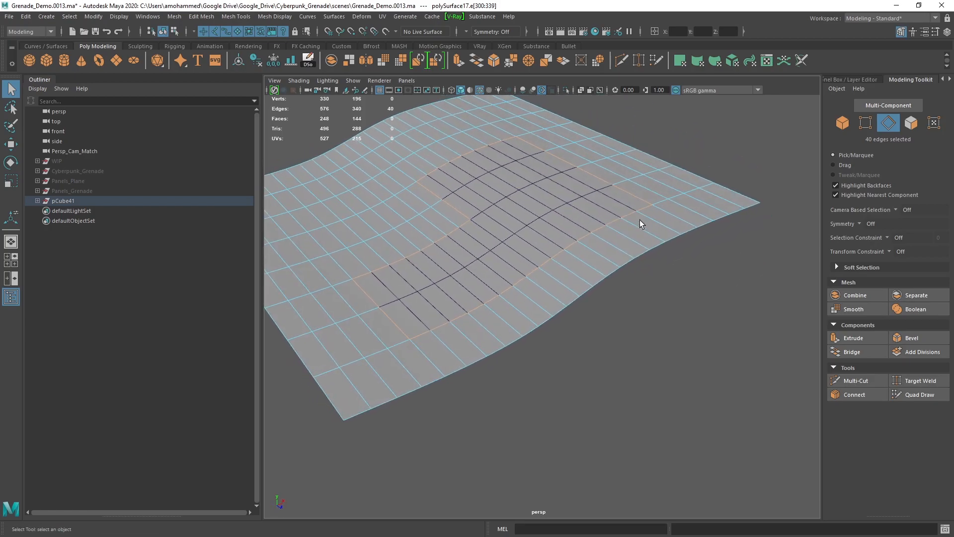
{"action": "right_click_drag", "start_coordinate": [641, 217], "coordinate": [522, 212], "text": "alt"}
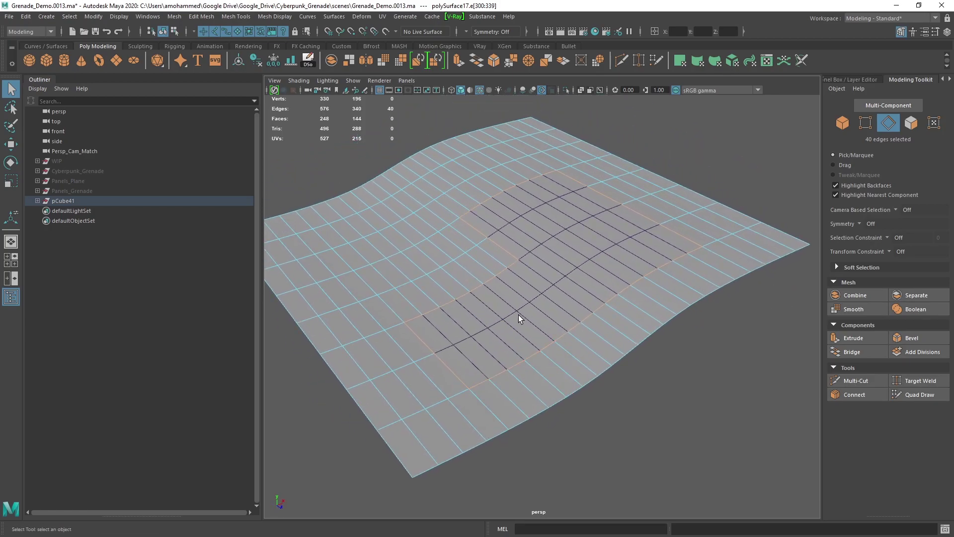
{"action": "left_click_drag", "start_coordinate": [518, 315], "coordinate": [709, 204], "text": "alt"}
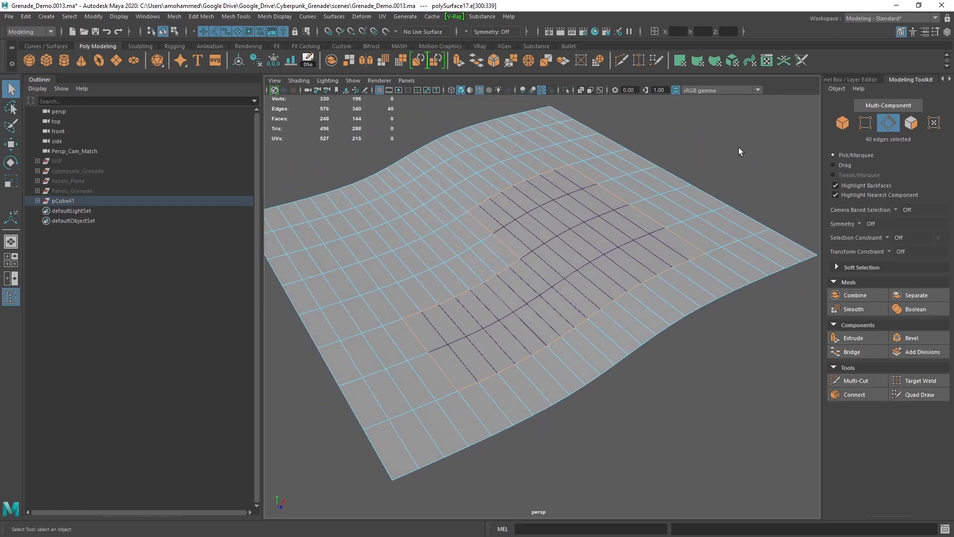
Step: Extrude the border edges downward with a Local Translate Z value to form recessed grooves
{"action": "right_click", "coordinate": [710, 158], "text": "shift"}
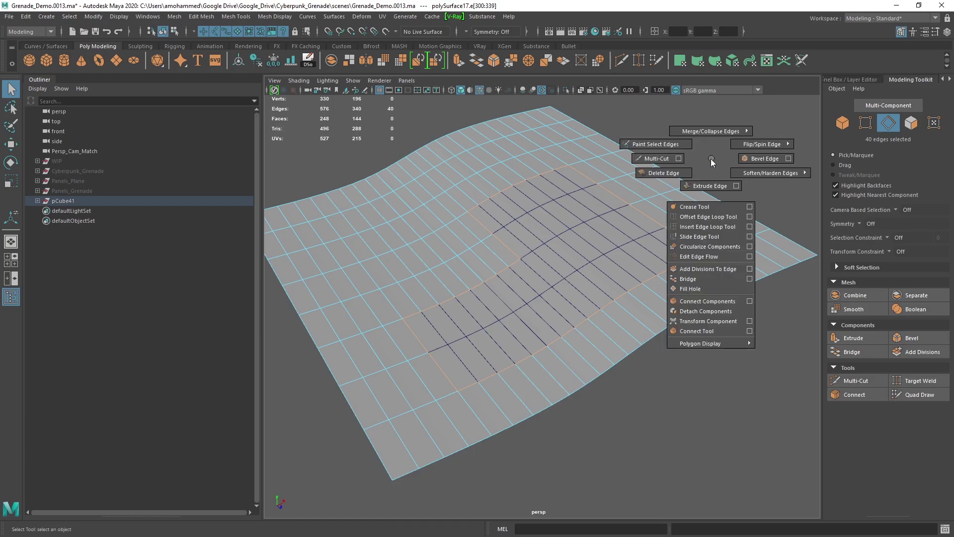
{"action": "left_click", "coordinate": [712, 186]}
{"action": "left_click_drag", "start_coordinate": [552, 216], "coordinate": [512, 295], "text": "alt"}
{"action": "mouse_move", "coordinate": [567, 246]}
{"action": "left_mouse_down", "text": "alt"}
{"action": "mouse_move", "coordinate": [681, 287]}
{"action": "mouse_move", "coordinate": [719, 254]}
{"action": "left_mouse_up", "text": "alt"}
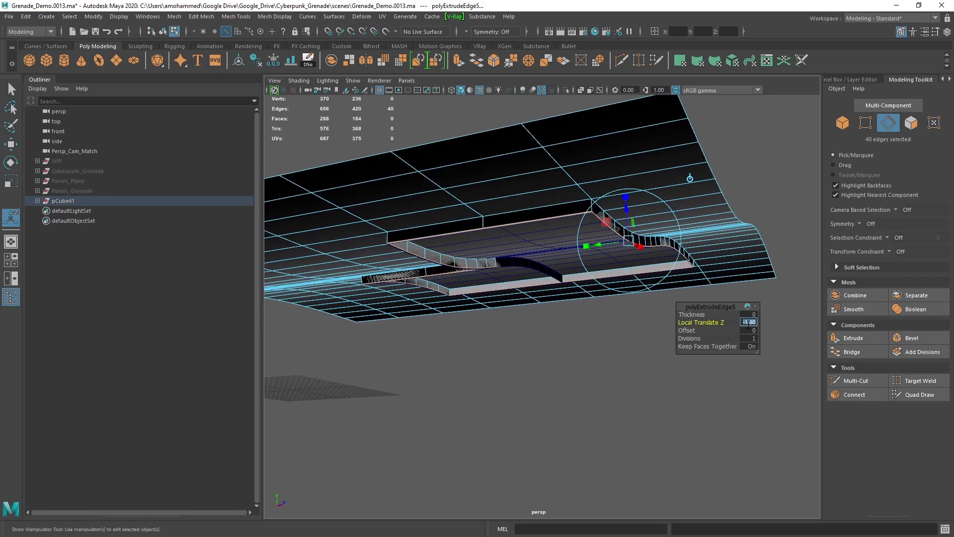
{"action": "key", "text": "Return"}
{"action": "mouse_move", "coordinate": [575, 202]}
{"action": "left_mouse_down", "text": "alt"}
{"action": "mouse_move", "coordinate": [595, 256]}
{"action": "mouse_move", "coordinate": [723, 235]}
{"action": "left_mouse_up", "text": "alt"}
{"action": "key", "text": "q"}
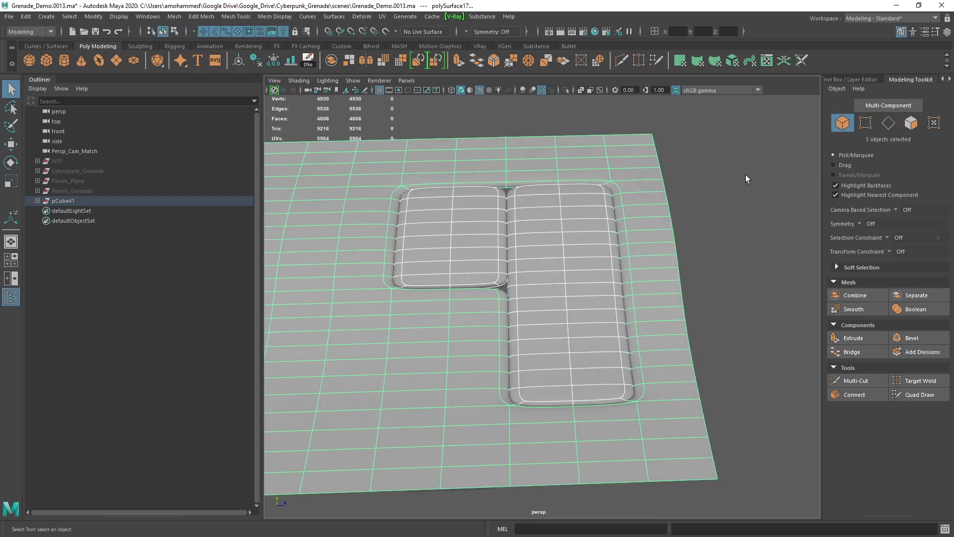
Step: Assign a new Phong favorite material to all three pieces of the paneled plane
{"action": "left_click", "coordinate": [745, 174]}
{"action": "left_click_drag", "start_coordinate": [746, 179], "coordinate": [567, 238], "text": "alt"}
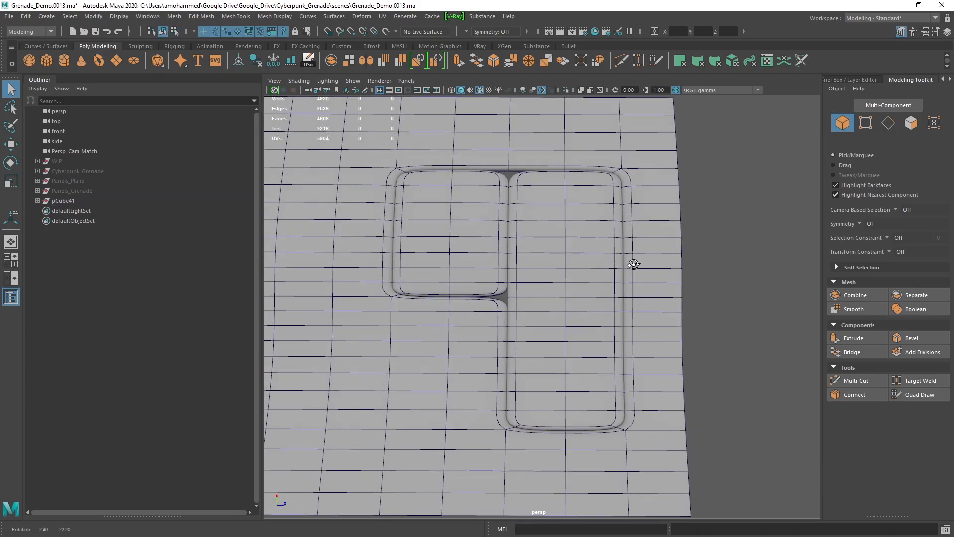
{"action": "left_click", "coordinate": [479, 90]}
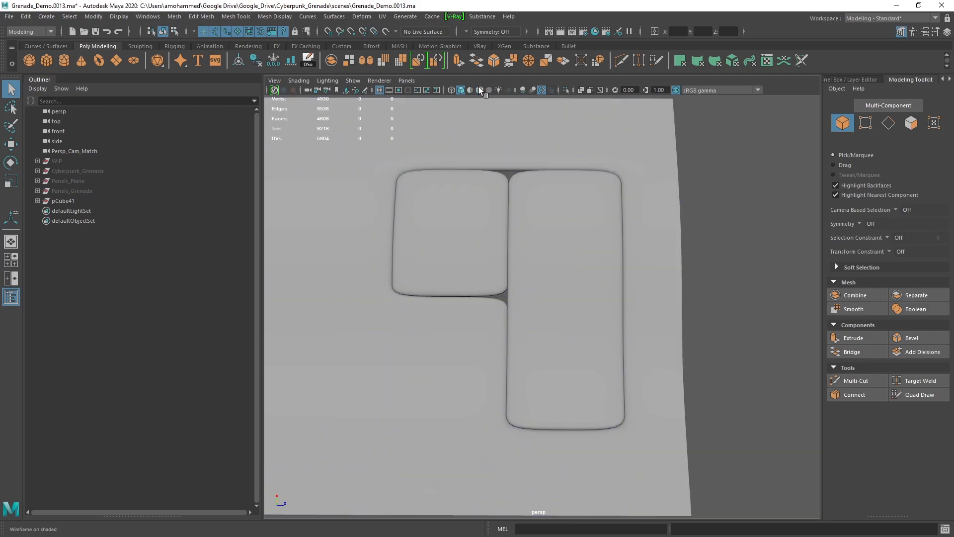
{"action": "mouse_move", "coordinate": [492, 187]}
{"action": "left_mouse_down", "text": "alt"}
{"action": "mouse_move", "coordinate": [530, 215]}
{"action": "mouse_move", "coordinate": [702, 162]}
{"action": "left_mouse_up", "text": "alt"}
{"action": "left_click_drag", "start_coordinate": [777, 105], "coordinate": [298, 484]}
{"action": "right_click_drag", "start_coordinate": [778, 152], "coordinate": [799, 421]}
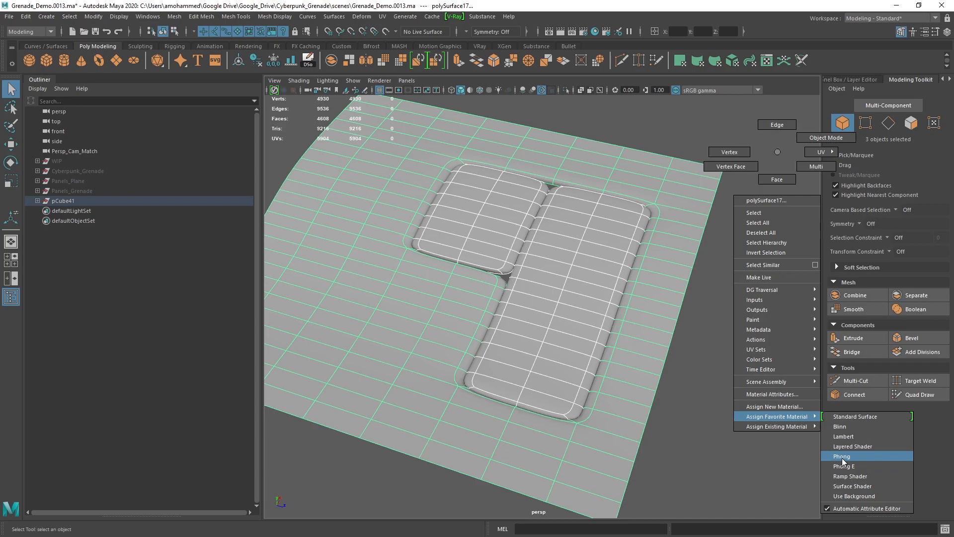
{"action": "right_click_drag", "start_coordinate": [817, 420], "coordinate": [846, 463]}
{"action": "left_click", "coordinate": [679, 348]}
Step: Turn off smooth preview on the paneled plane and focus on the small panel patch
{"action": "mouse_move", "coordinate": [578, 375]}
{"action": "left_mouse_down", "text": "alt"}
{"action": "mouse_move", "coordinate": [567, 403]}
{"action": "mouse_move", "coordinate": [511, 244]}
{"action": "left_mouse_up", "text": "alt"}
{"action": "left_click", "coordinate": [433, 305]}
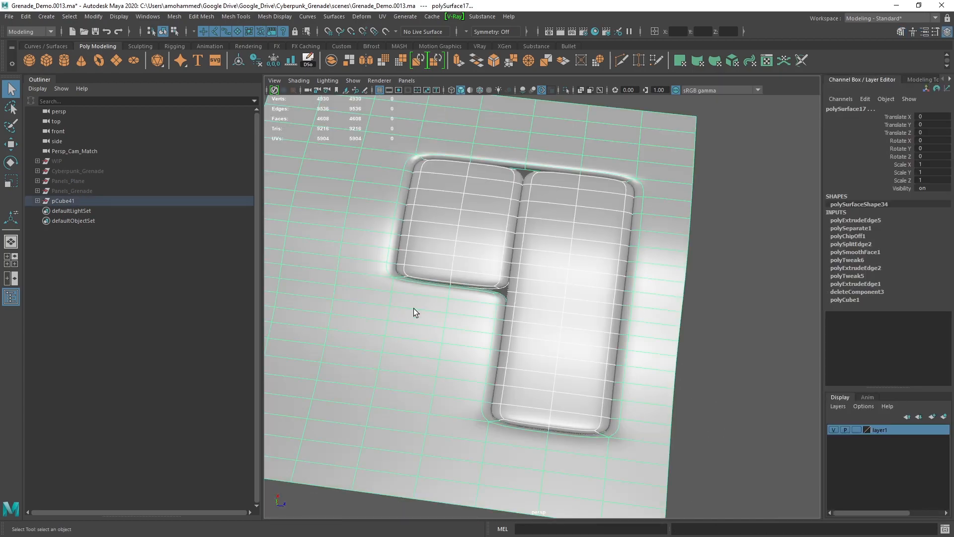
{"action": "key", "text": "1"}
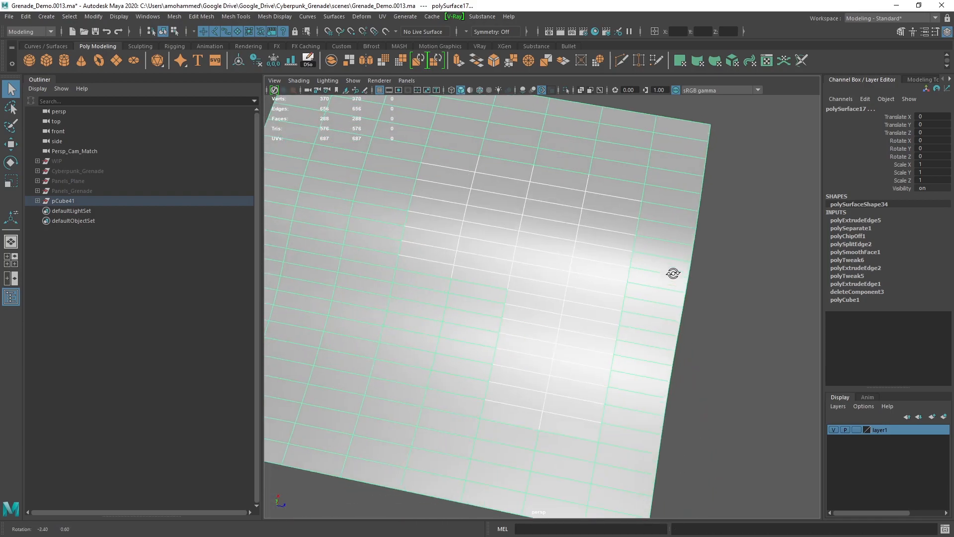
{"action": "left_click_drag", "start_coordinate": [675, 272], "coordinate": [611, 245], "text": "alt"}
{"action": "left_click", "coordinate": [488, 226]}
{"action": "mouse_move", "coordinate": [505, 251]}
{"action": "left_mouse_down", "text": "alt"}
{"action": "mouse_move", "coordinate": [548, 216]}
{"action": "mouse_move", "coordinate": [617, 290]}
{"action": "mouse_move", "coordinate": [651, 293]}
{"action": "mouse_move", "coordinate": [569, 265]}
{"action": "mouse_move", "coordinate": [594, 225]}
{"action": "mouse_move", "coordinate": [590, 201]}
{"action": "left_mouse_up", "text": "alt"}
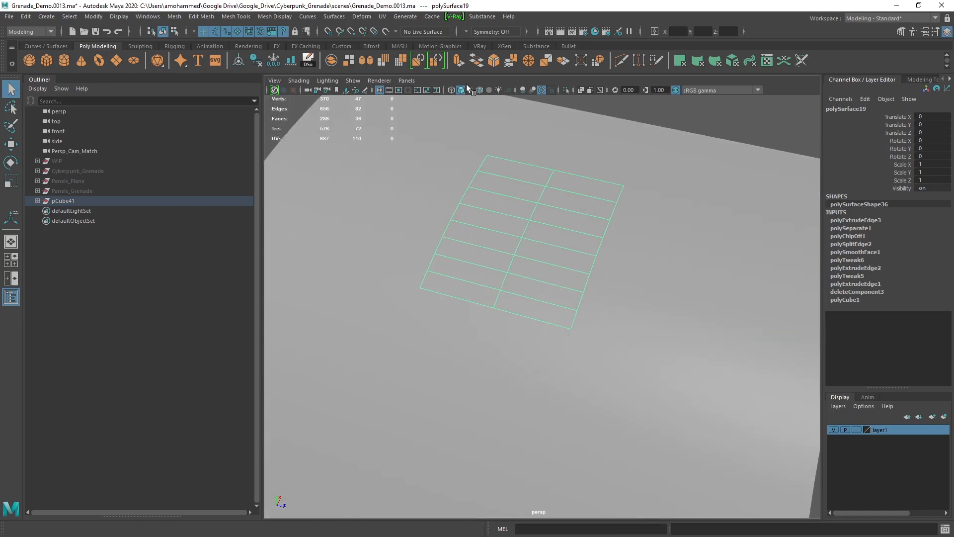
Step: Start Multi-Cut on the small panel patch with wireframe-on-shaded shown
{"action": "right_click", "coordinate": [587, 188], "text": "shift"}
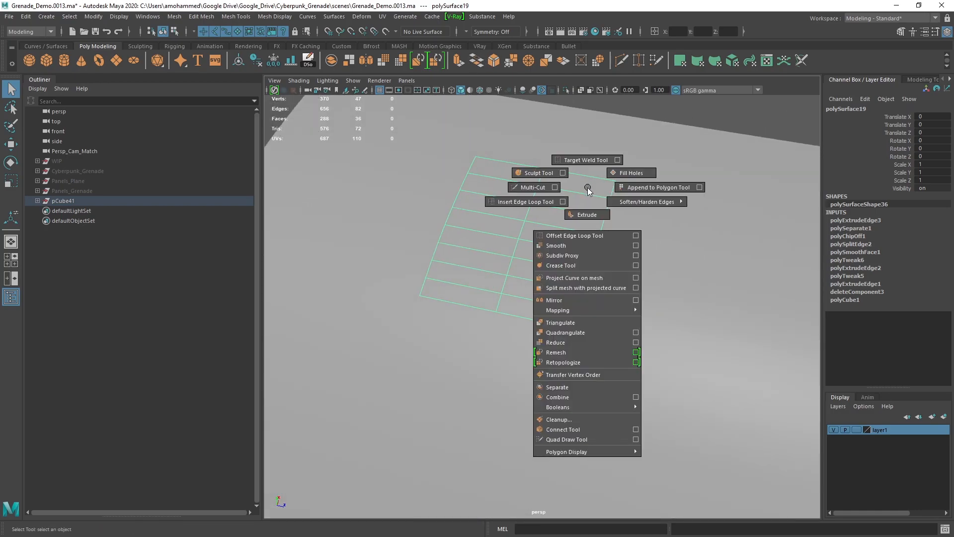
{"action": "right_click_drag", "start_coordinate": [588, 187], "coordinate": [532, 188], "text": "shift"}
{"action": "left_click_drag", "start_coordinate": [547, 185], "coordinate": [560, 202], "text": "alt"}
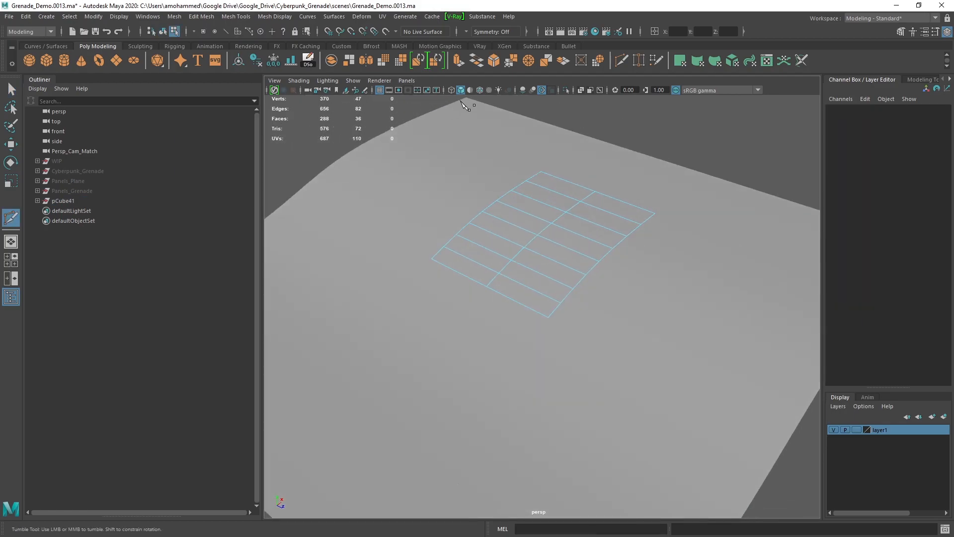
{"action": "left_click", "coordinate": [481, 91]}
{"action": "right_click_drag", "start_coordinate": [522, 245], "coordinate": [582, 269], "text": "alt"}
{"action": "left_click_drag", "start_coordinate": [597, 284], "coordinate": [630, 298], "text": "alt"}
{"action": "right_click_drag", "start_coordinate": [594, 293], "coordinate": [551, 276], "text": "alt"}
{"action": "left_click_drag", "start_coordinate": [597, 254], "coordinate": [564, 257], "text": "alt"}
{"action": "right_click_drag", "start_coordinate": [566, 259], "coordinate": [543, 289], "text": "alt"}
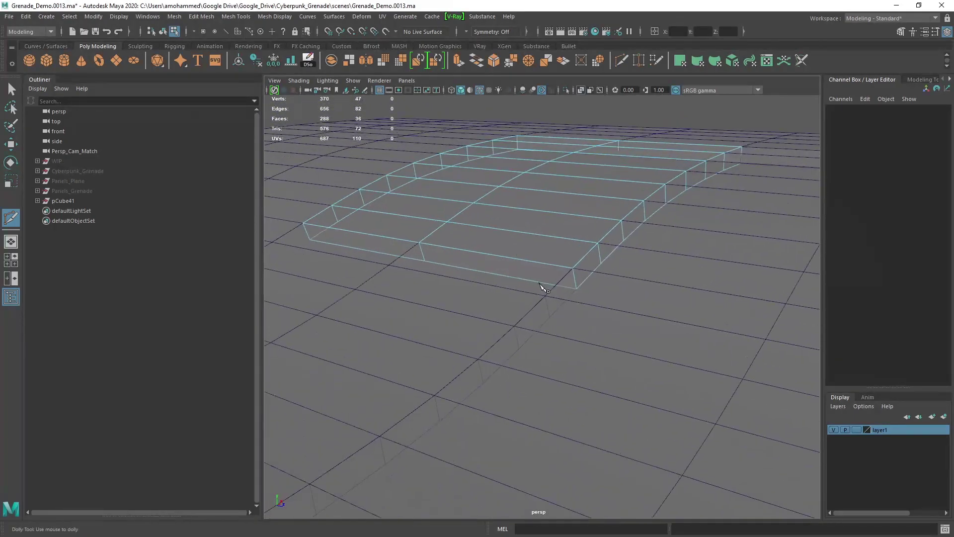
Step: Insert a support edge loop along the small patch's side and slide it toward the wall
{"action": "double_click", "coordinate": [568, 270]}
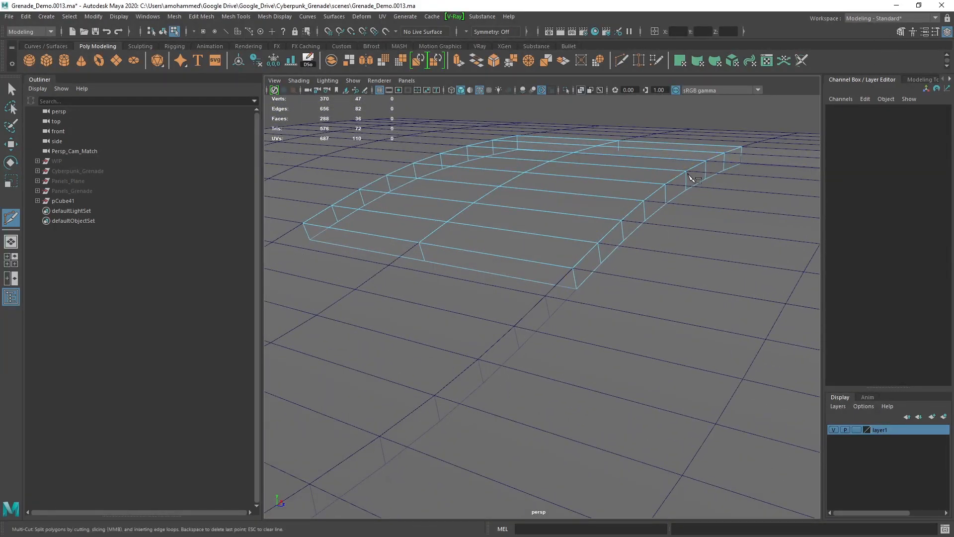
{"action": "right_click", "coordinate": [646, 178], "text": "shift"}
{"action": "right_click", "coordinate": [646, 176], "text": "shift"}
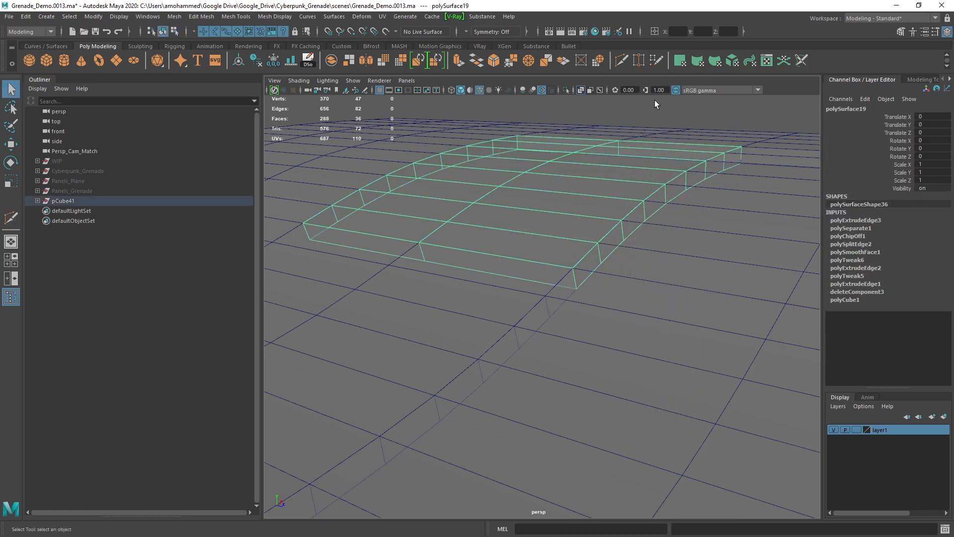
{"action": "right_click", "coordinate": [644, 178], "text": "shift"}
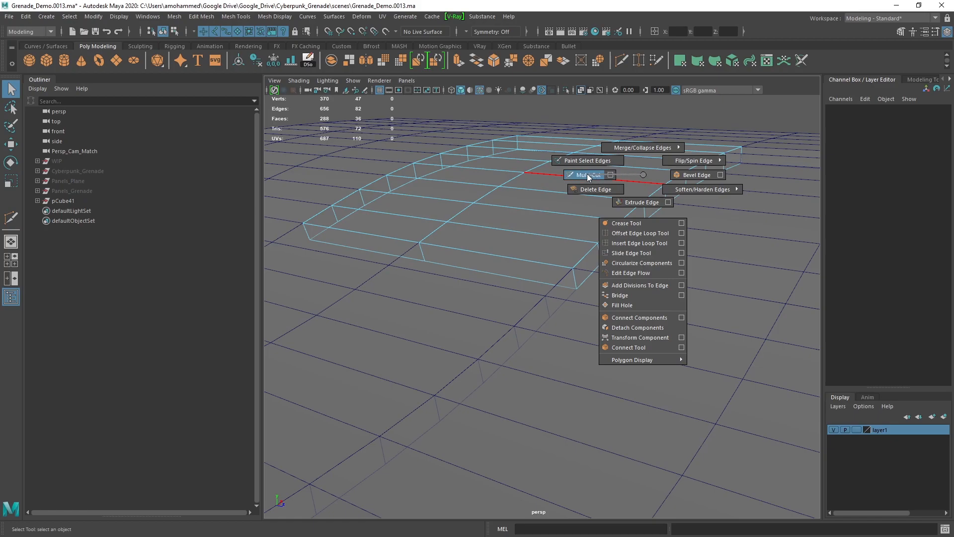
{"action": "left_click", "coordinate": [644, 198]}
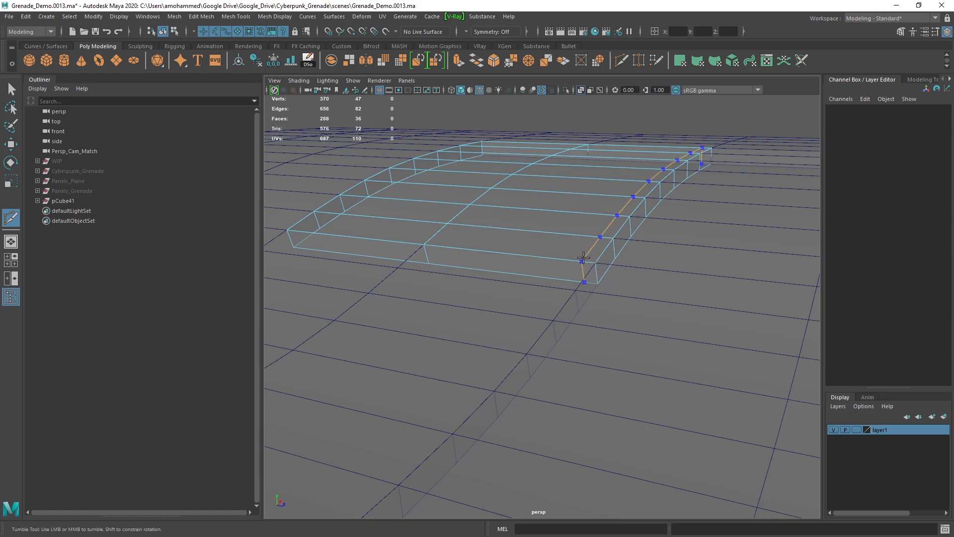
{"action": "mouse_move", "coordinate": [589, 259]}
{"action": "left_mouse_down"}
{"action": "mouse_move", "coordinate": [600, 255]}
{"action": "mouse_move", "coordinate": [598, 265]}
{"action": "mouse_move", "coordinate": [647, 195]}
{"action": "left_mouse_up"}
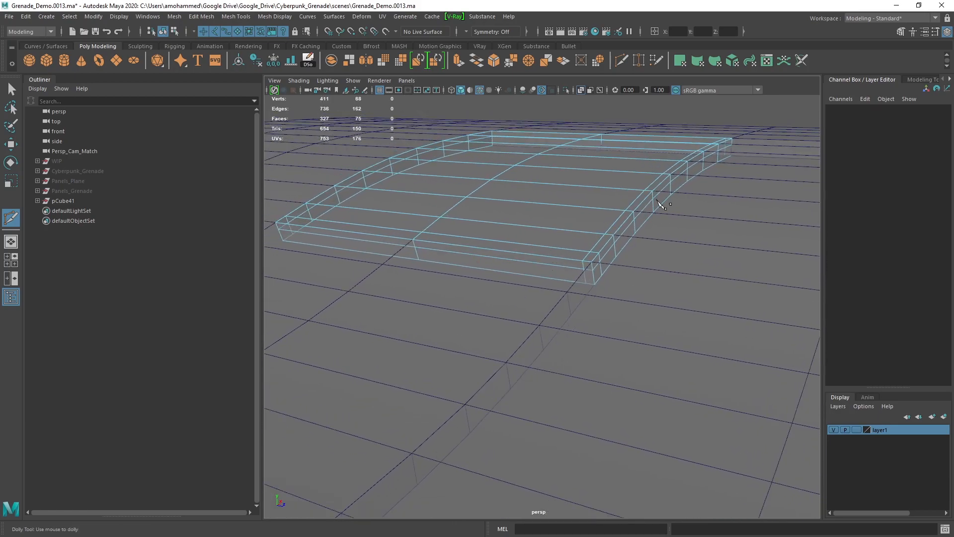
Step: Add further support edge loops near the small patch's corners
{"action": "left_click_drag", "start_coordinate": [632, 271], "coordinate": [582, 246], "text": "alt"}
{"action": "right_click_drag", "start_coordinate": [582, 246], "coordinate": [519, 290], "text": "alt"}
{"action": "mouse_move", "coordinate": [486, 239]}
{"action": "left_mouse_down"}
{"action": "mouse_move", "coordinate": [522, 284]}
{"action": "mouse_move", "coordinate": [611, 224]}
{"action": "left_mouse_up"}
{"action": "mouse_move", "coordinate": [611, 224]}
{"action": "right_mouse_down", "text": "alt"}
{"action": "mouse_move", "coordinate": [566, 254]}
{"action": "mouse_move", "coordinate": [626, 216]}
{"action": "right_mouse_up", "text": "alt"}
{"action": "mouse_move", "coordinate": [522, 239]}
{"action": "left_mouse_down", "text": "alt"}
{"action": "mouse_move", "coordinate": [463, 209]}
{"action": "mouse_move", "coordinate": [527, 242]}
{"action": "left_mouse_up", "text": "alt"}
{"action": "left_click", "coordinate": [425, 278]}
{"action": "left_click_drag", "start_coordinate": [484, 298], "coordinate": [559, 321], "text": "alt"}
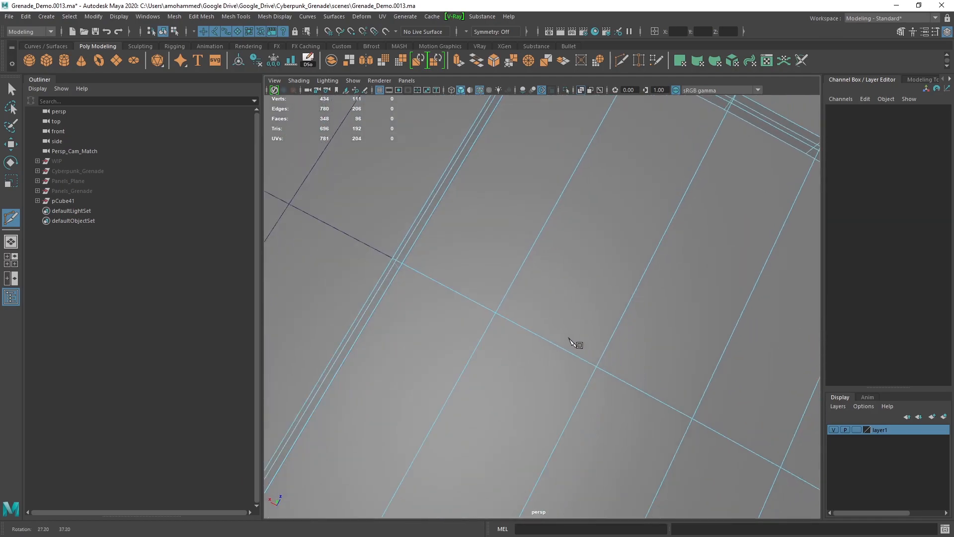
{"action": "right_click_drag", "start_coordinate": [559, 321], "coordinate": [521, 343], "text": "alt"}
{"action": "mouse_move", "coordinate": [521, 320]}
{"action": "left_mouse_down", "text": "alt"}
{"action": "mouse_move", "coordinate": [582, 303]}
{"action": "mouse_move", "coordinate": [589, 261]}
{"action": "left_mouse_up", "text": "alt"}
{"action": "right_click_drag", "start_coordinate": [589, 261], "coordinate": [581, 204], "text": "alt"}
{"action": "right_click_drag", "start_coordinate": [706, 265], "coordinate": [649, 254], "text": "alt"}
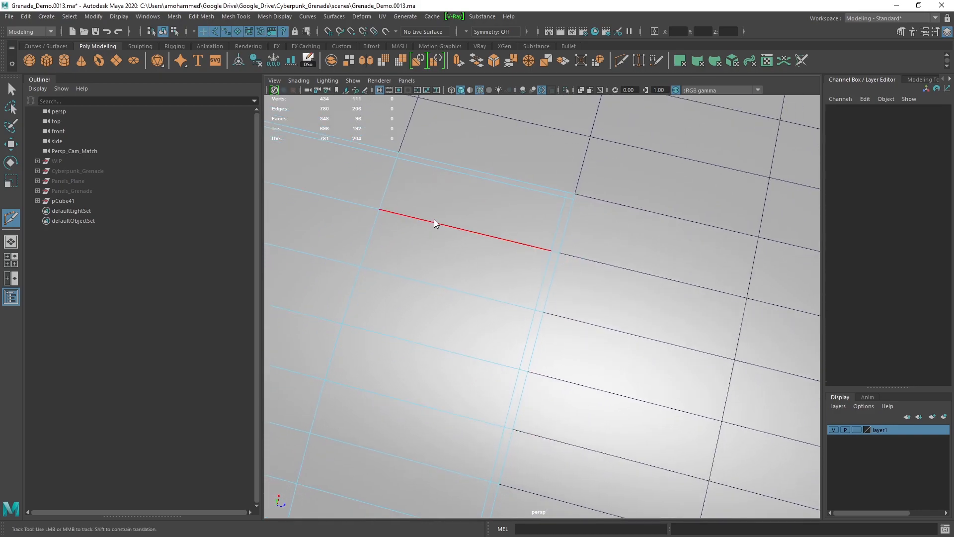
Step: Switch to the long panel patch and enter edge mode on it
{"action": "right_click_drag", "start_coordinate": [447, 223], "coordinate": [477, 216]}
{"action": "left_click", "coordinate": [447, 298]}
{"action": "mouse_move", "coordinate": [522, 283]}
{"action": "left_mouse_down", "text": "alt"}
{"action": "mouse_move", "coordinate": [608, 277]}
{"action": "mouse_move", "coordinate": [551, 221]}
{"action": "left_mouse_up", "text": "alt"}
{"action": "left_click", "coordinate": [628, 290]}
{"action": "right_click_drag", "start_coordinate": [595, 213], "coordinate": [595, 183]}
{"action": "right_click_drag", "start_coordinate": [634, 226], "coordinate": [581, 225], "text": "shift"}
Step: Cut a support loop across the long patch, nudge it into place and commit it
{"action": "left_click_drag", "start_coordinate": [523, 261], "coordinate": [484, 224], "text": "alt"}
{"action": "right_click_drag", "start_coordinate": [523, 261], "coordinate": [566, 261], "text": "alt"}
{"action": "mouse_move", "coordinate": [566, 261]}
{"action": "left_mouse_down", "text": "alt"}
{"action": "mouse_move", "coordinate": [604, 271]}
{"action": "mouse_move", "coordinate": [581, 265]}
{"action": "mouse_move", "coordinate": [589, 277]}
{"action": "left_mouse_up", "text": "alt"}
{"action": "right_click_drag", "start_coordinate": [589, 276], "coordinate": [567, 290], "text": "alt"}
{"action": "left_click", "coordinate": [592, 293]}
{"action": "left_click_drag", "start_coordinate": [591, 291], "coordinate": [595, 293]}
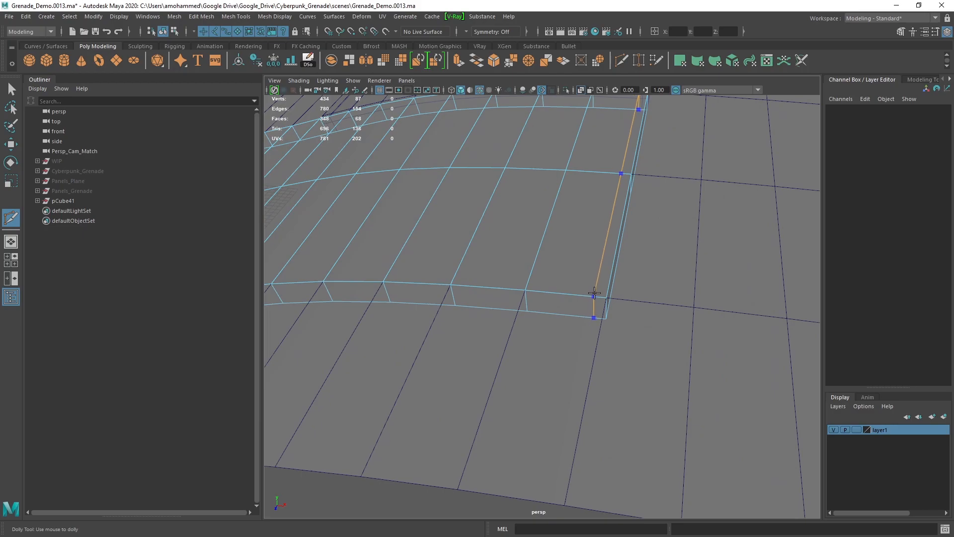
{"action": "key", "text": "Return"}
{"action": "right_click_drag", "start_coordinate": [594, 293], "coordinate": [522, 283], "text": "alt"}
Step: Insert another edge loop near the long patch's extruded edge
{"action": "mouse_move", "coordinate": [462, 320]}
{"action": "left_mouse_down", "text": "alt"}
{"action": "mouse_move", "coordinate": [490, 271]}
{"action": "mouse_move", "coordinate": [482, 268]}
{"action": "mouse_move", "coordinate": [492, 276]}
{"action": "left_mouse_up", "text": "alt"}
{"action": "right_click_drag", "start_coordinate": [492, 276], "coordinate": [522, 268], "text": "alt"}
{"action": "mouse_move", "coordinate": [477, 284]}
{"action": "left_mouse_down", "text": "alt"}
{"action": "mouse_move", "coordinate": [545, 254]}
{"action": "mouse_move", "coordinate": [574, 313]}
{"action": "left_mouse_up", "text": "alt"}
{"action": "right_click_drag", "start_coordinate": [574, 314], "coordinate": [567, 302], "text": "alt"}
{"action": "left_click", "coordinate": [564, 255]}
Step: Add a cut at the panel rim corner, bringing the mesh to 432 faces, and leave Multi-Cut
{"action": "left_click_drag", "start_coordinate": [567, 269], "coordinate": [522, 284], "text": "alt"}
{"action": "mouse_move", "coordinate": [522, 283]}
{"action": "right_mouse_down", "text": "alt"}
{"action": "mouse_move", "coordinate": [584, 280]}
{"action": "mouse_move", "coordinate": [552, 268]}
{"action": "right_mouse_up", "text": "alt"}
{"action": "left_click_drag", "start_coordinate": [552, 269], "coordinate": [542, 179], "text": "alt"}
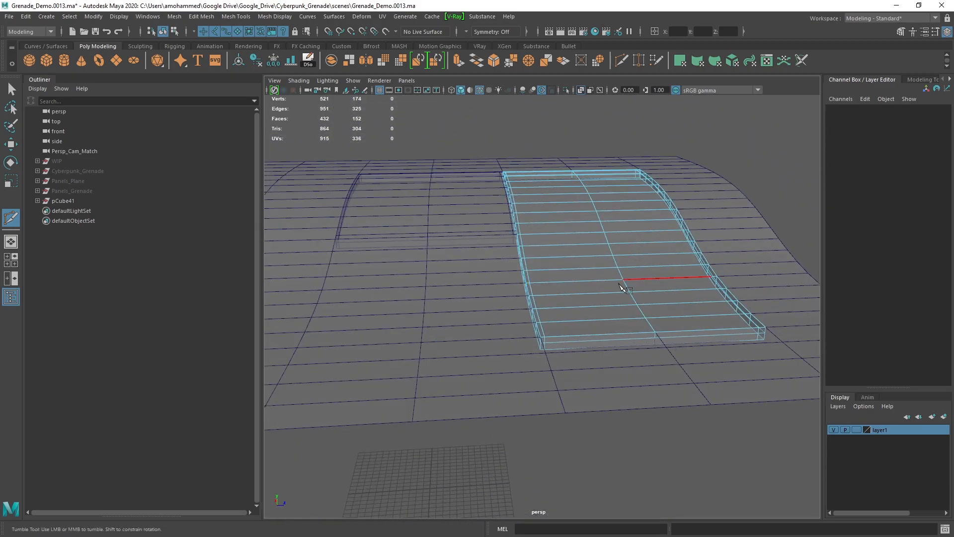
{"action": "right_click_drag", "start_coordinate": [610, 298], "coordinate": [567, 321], "text": "alt"}
{"action": "left_click_drag", "start_coordinate": [566, 321], "coordinate": [575, 359], "text": "alt"}
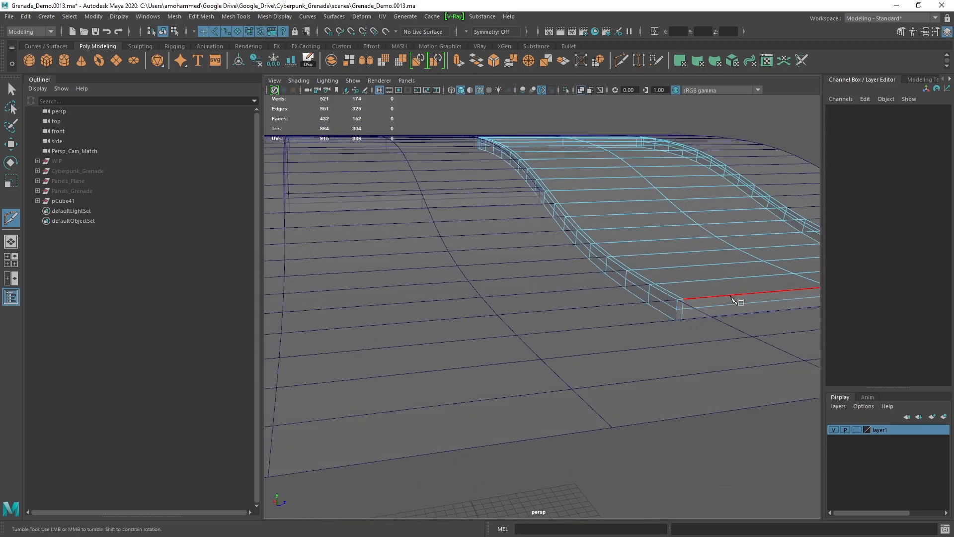
{"action": "left_click_drag", "start_coordinate": [732, 300], "coordinate": [671, 314], "text": "alt"}
{"action": "right_click_drag", "start_coordinate": [670, 313], "coordinate": [675, 344], "text": "alt"}
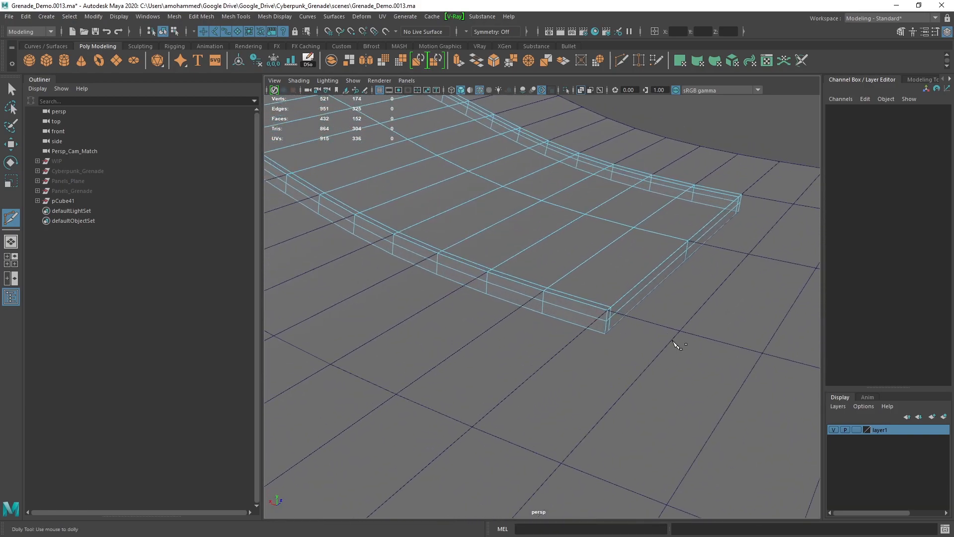
{"action": "left_click", "coordinate": [602, 307]}
{"action": "right_click_drag", "start_coordinate": [600, 306], "coordinate": [566, 269], "text": "alt"}
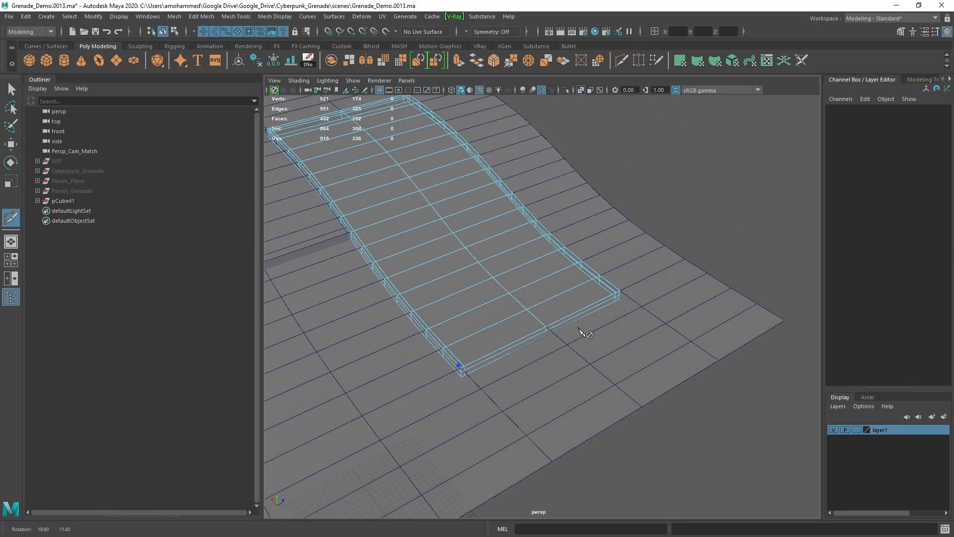
{"action": "mouse_move", "coordinate": [567, 268]}
{"action": "left_mouse_down", "text": "alt"}
{"action": "mouse_move", "coordinate": [522, 283]}
{"action": "mouse_move", "coordinate": [576, 178]}
{"action": "left_mouse_up", "text": "alt"}
{"action": "key", "text": "q"}
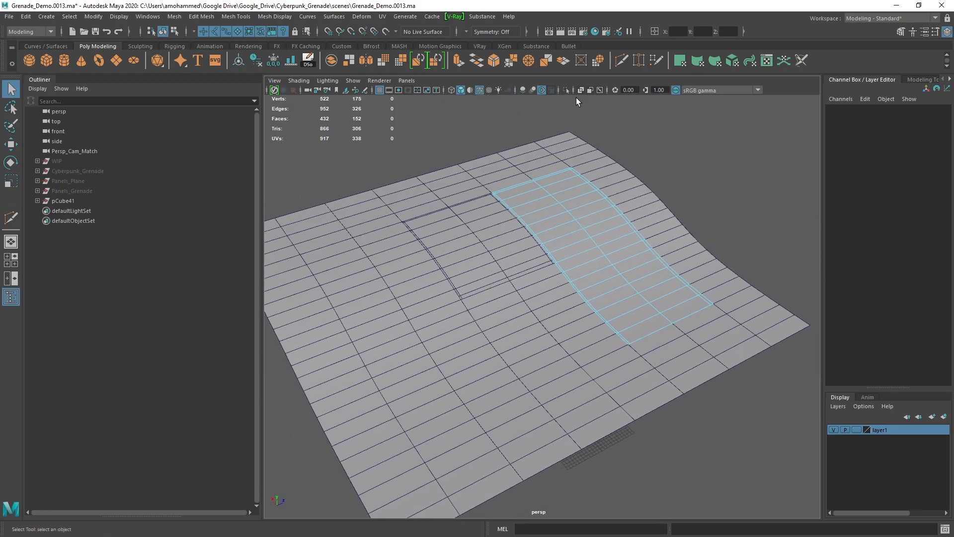
Step: Hide wireframe-on-shaded and smooth-preview both panel pieces with 3
{"action": "left_click", "coordinate": [581, 90]}
{"action": "left_click", "coordinate": [556, 200]}
{"action": "mouse_move", "coordinate": [609, 217]}
{"action": "left_mouse_down", "text": "alt"}
{"action": "mouse_move", "coordinate": [555, 219]}
{"action": "mouse_move", "coordinate": [583, 200]}
{"action": "left_mouse_up", "text": "alt"}
{"action": "left_click", "coordinate": [485, 91]}
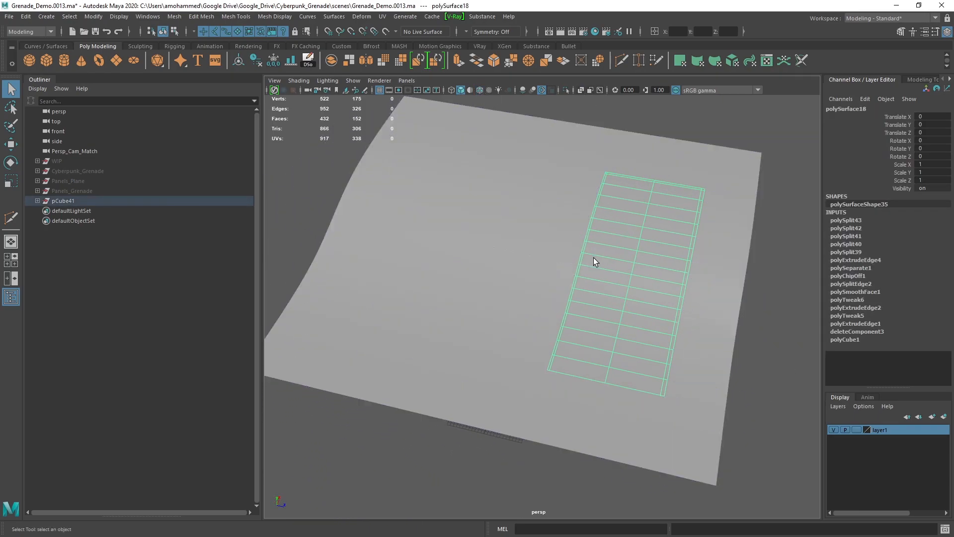
{"action": "mouse_move", "coordinate": [596, 259]}
{"action": "left_mouse_down", "text": "alt"}
{"action": "mouse_move", "coordinate": [654, 288]}
{"action": "mouse_move", "coordinate": [671, 193]}
{"action": "mouse_move", "coordinate": [709, 176]}
{"action": "left_mouse_up", "text": "alt"}
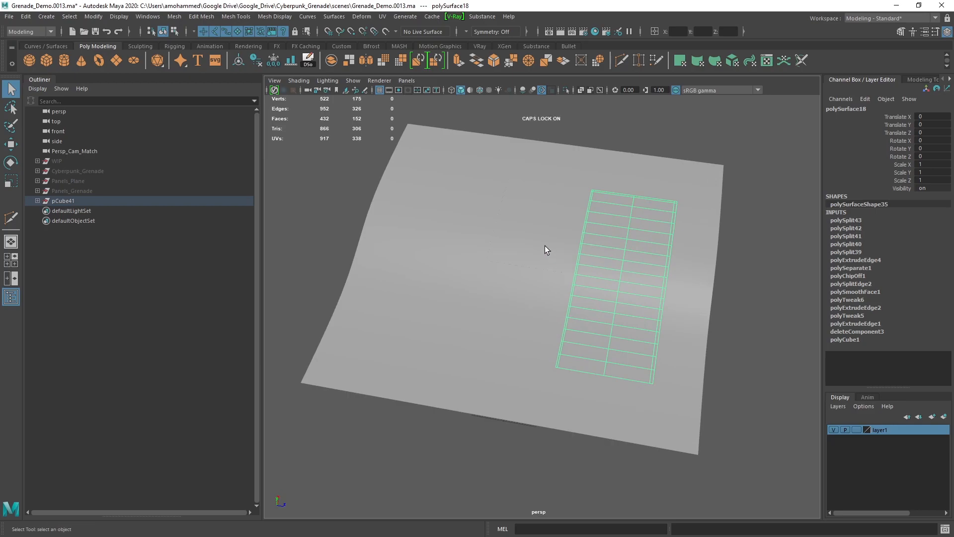
{"action": "left_click", "coordinate": [559, 241], "text": "shift"}
{"action": "key", "text": "3"}
{"action": "left_click", "coordinate": [678, 140]}
{"action": "left_click_drag", "start_coordinate": [656, 186], "coordinate": [615, 246], "text": "alt"}
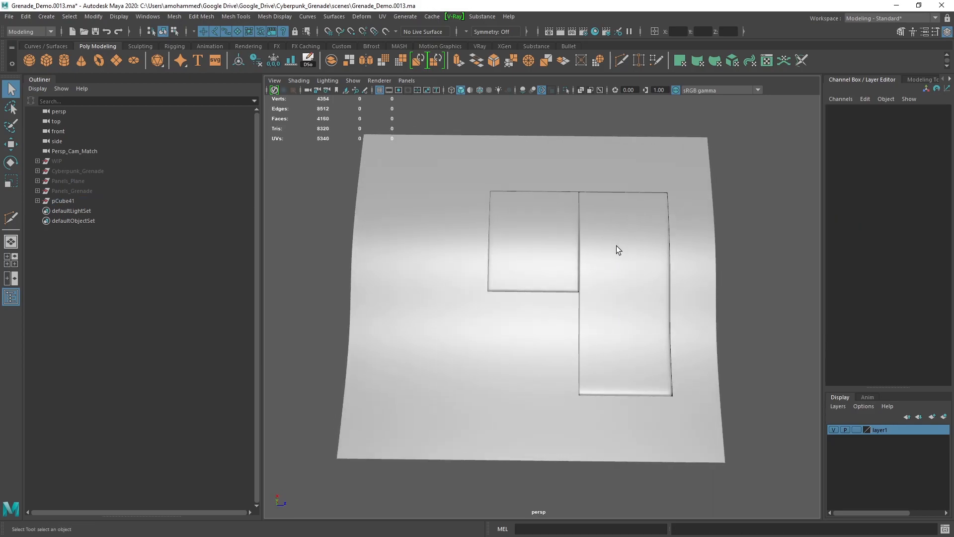
{"action": "scroll", "coordinate": [620, 246], "scroll_direction": "up", "scroll_amount": 1}
Step: Smooth-preview the curved base plane too, inspect it, then return to the sharp mesh with 1
{"action": "left_click", "coordinate": [551, 187]}
{"action": "left_click", "coordinate": [636, 202]}
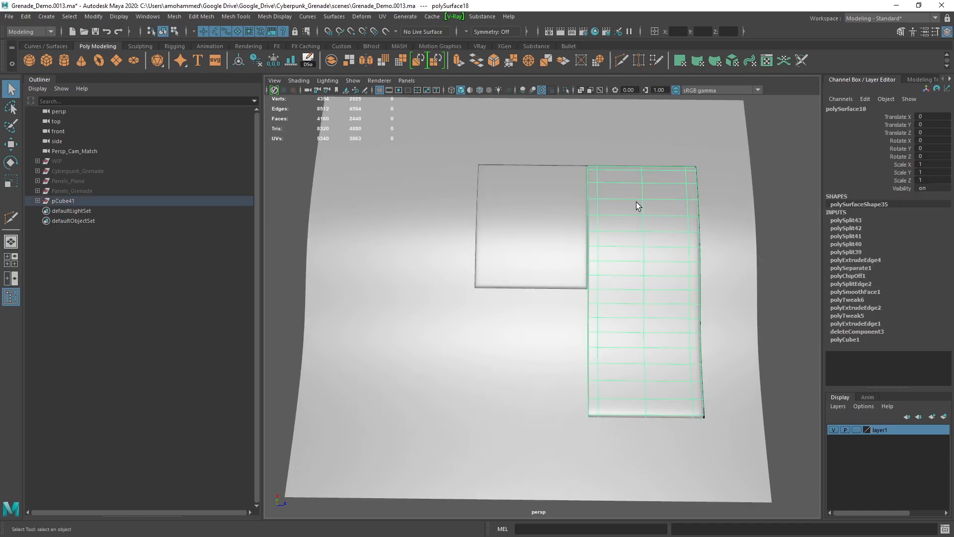
{"action": "mouse_move", "coordinate": [686, 268]}
{"action": "left_mouse_down", "text": "alt"}
{"action": "mouse_move", "coordinate": [519, 241]}
{"action": "mouse_move", "coordinate": [687, 261]}
{"action": "mouse_move", "coordinate": [671, 253]}
{"action": "left_mouse_up", "text": "alt"}
{"action": "left_click", "coordinate": [531, 352]}
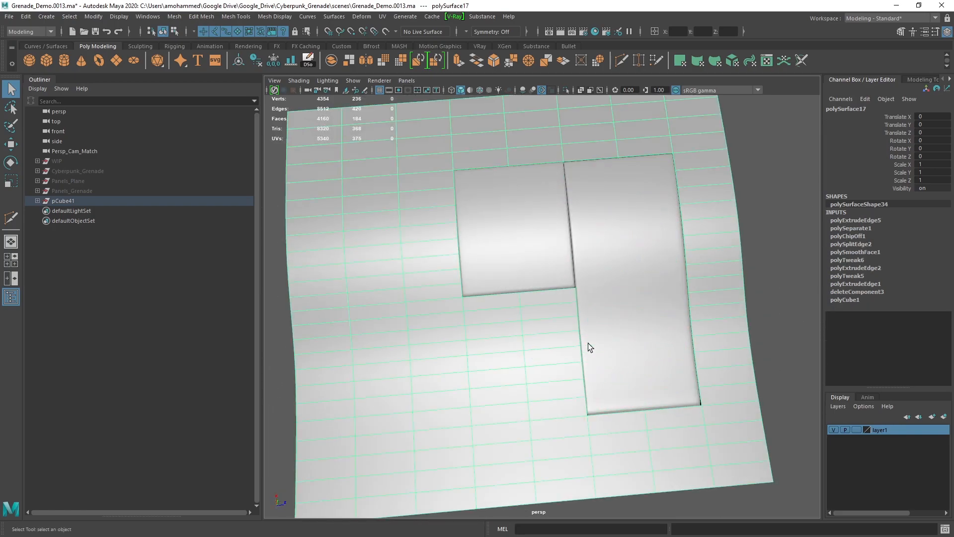
{"action": "key", "text": "3"}
{"action": "left_click_drag", "start_coordinate": [503, 359], "coordinate": [483, 184], "text": "alt"}
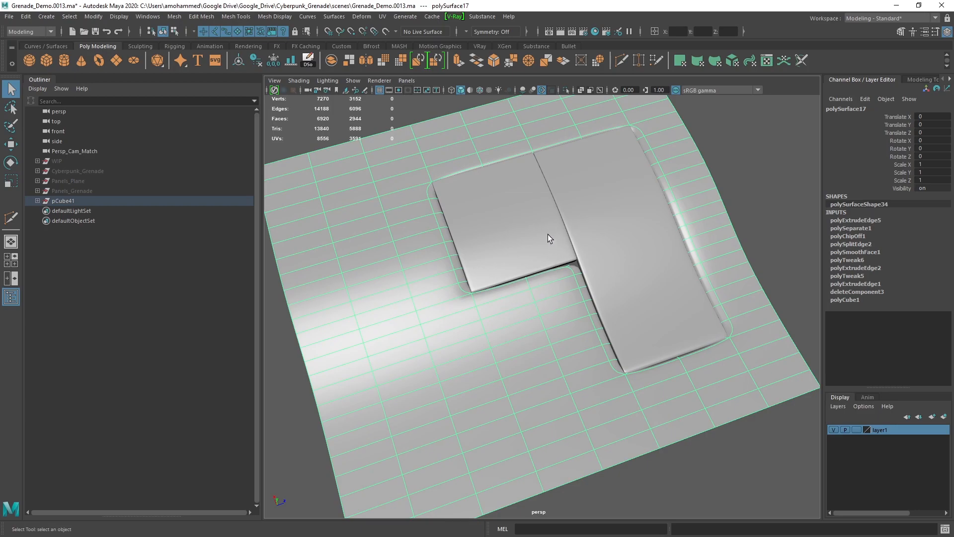
{"action": "key", "text": "1"}
Step: Undo the last change, inspect the 432-face plane from several angles and select the base plane
{"action": "left_click_drag", "start_coordinate": [545, 212], "coordinate": [405, 267], "text": "alt"}
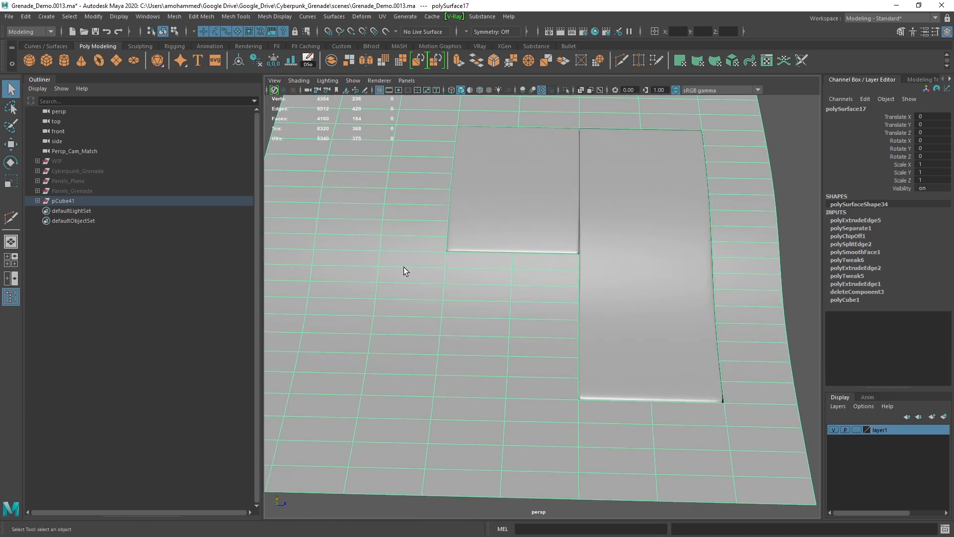
{"action": "mouse_move", "coordinate": [539, 293]}
{"action": "left_mouse_down", "text": "alt"}
{"action": "mouse_move", "coordinate": [528, 251]}
{"action": "mouse_move", "coordinate": [541, 227]}
{"action": "left_mouse_up", "text": "alt"}
{"action": "key", "text": "ctrl+z"}
{"action": "scroll", "coordinate": [547, 285], "scroll_direction": "down", "scroll_amount": 3}
{"action": "left_click", "coordinate": [697, 175]}
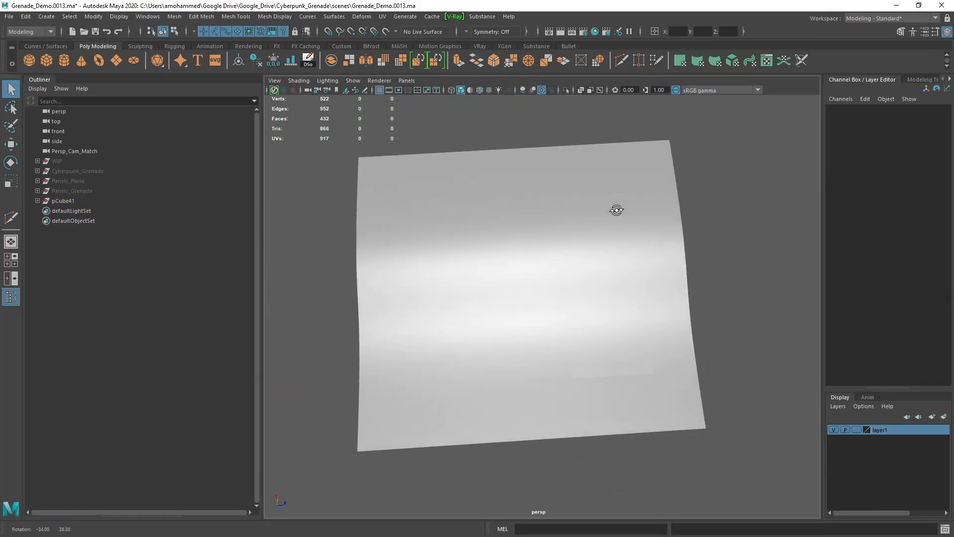
{"action": "mouse_move", "coordinate": [672, 224]}
{"action": "left_mouse_down", "text": "alt"}
{"action": "mouse_move", "coordinate": [613, 224]}
{"action": "mouse_move", "coordinate": [558, 170]}
{"action": "mouse_move", "coordinate": [521, 180]}
{"action": "left_mouse_up", "text": "alt"}
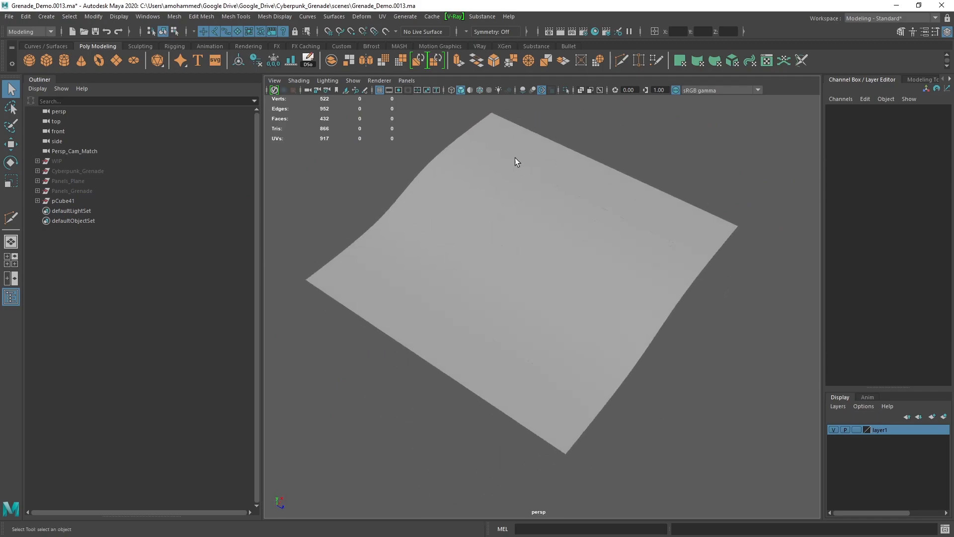
{"action": "mouse_move", "coordinate": [574, 288]}
{"action": "left_mouse_down", "text": "alt"}
{"action": "mouse_move", "coordinate": [552, 246]}
{"action": "mouse_move", "coordinate": [539, 254]}
{"action": "left_mouse_up", "text": "alt"}
{"action": "mouse_move", "coordinate": [514, 216]}
{"action": "left_mouse_down", "text": "alt"}
{"action": "mouse_move", "coordinate": [635, 242]}
{"action": "mouse_move", "coordinate": [652, 291]}
{"action": "left_mouse_up", "text": "alt"}
{"action": "mouse_move", "coordinate": [652, 291]}
{"action": "right_mouse_down", "text": "alt"}
{"action": "mouse_move", "coordinate": [586, 304]}
{"action": "mouse_move", "coordinate": [593, 313]}
{"action": "right_mouse_up", "text": "alt"}
{"action": "mouse_move", "coordinate": [592, 313]}
{"action": "left_mouse_down", "text": "alt"}
{"action": "mouse_move", "coordinate": [660, 283]}
{"action": "mouse_move", "coordinate": [612, 299]}
{"action": "mouse_move", "coordinate": [636, 286]}
{"action": "mouse_move", "coordinate": [625, 307]}
{"action": "left_mouse_up", "text": "alt"}
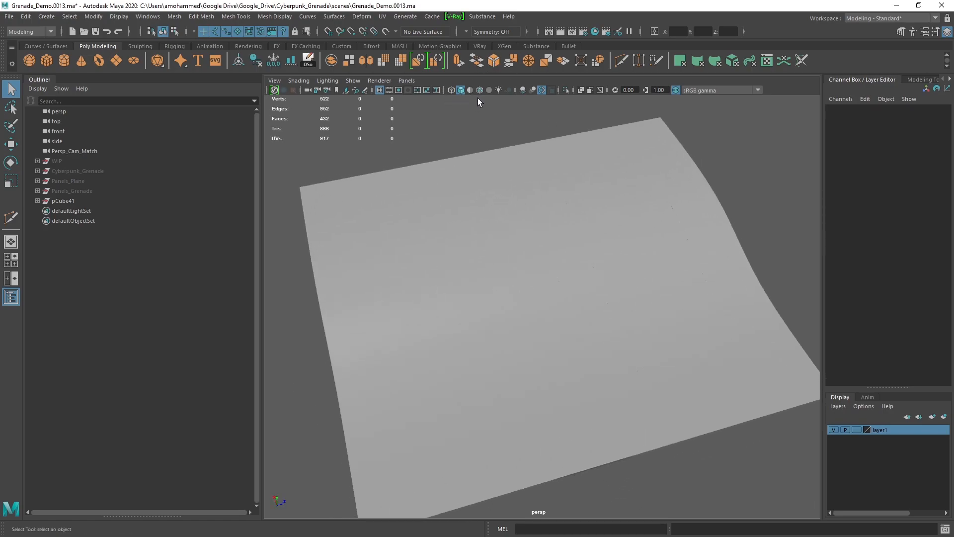
{"action": "left_click", "coordinate": [605, 228]}
{"action": "mouse_move", "coordinate": [605, 228]}
{"action": "left_mouse_down", "text": "alt"}
{"action": "mouse_move", "coordinate": [539, 221]}
{"action": "mouse_move", "coordinate": [557, 163]}
{"action": "left_mouse_up", "text": "alt"}
{"action": "scroll", "coordinate": [592, 264], "scroll_direction": "up", "scroll_amount": 2}
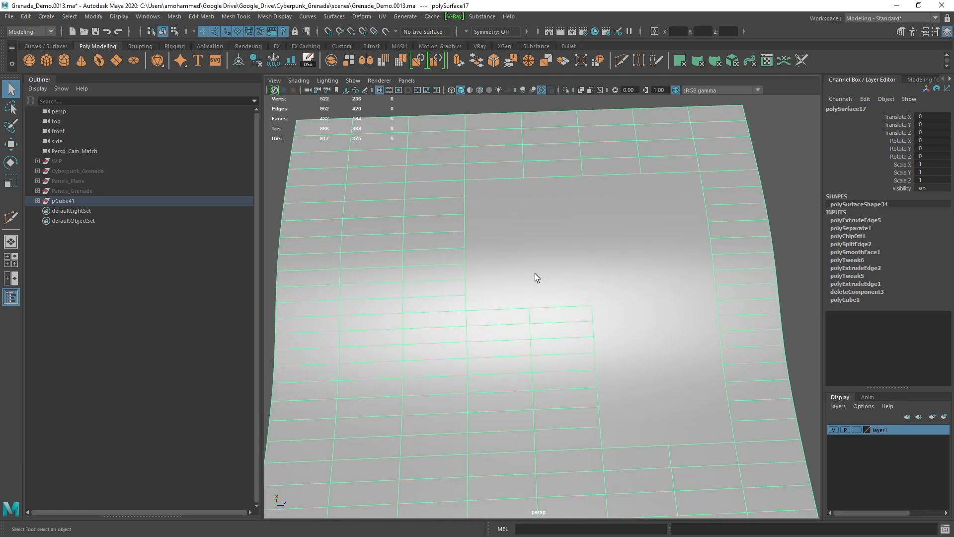
Step: Show the wireframe, select the base plane and start Multi-Cut in edge mode near the panel corner
{"action": "left_click_drag", "start_coordinate": [439, 186], "coordinate": [458, 159], "text": "alt"}
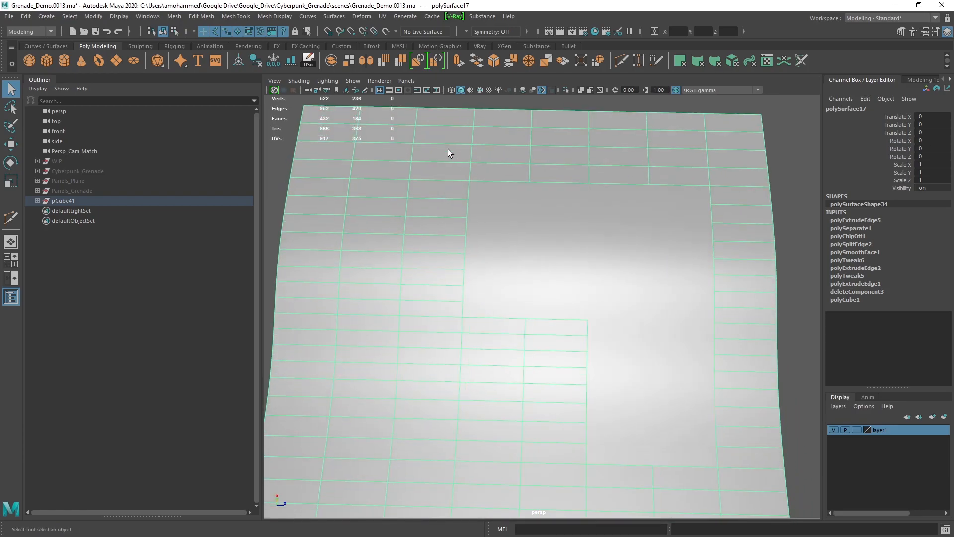
{"action": "scroll", "coordinate": [533, 157], "scroll_direction": "down", "scroll_amount": 2}
{"action": "right_click", "coordinate": [538, 182], "text": "shift"}
{"action": "left_click", "coordinate": [479, 90]}
{"action": "scroll", "coordinate": [561, 167], "scroll_direction": "up", "scroll_amount": 2}
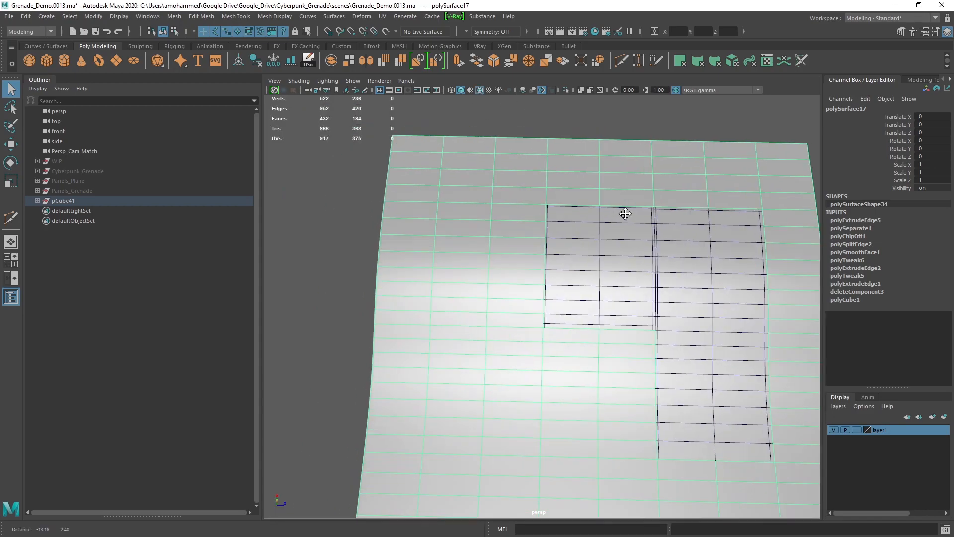
{"action": "scroll", "coordinate": [615, 234], "scroll_direction": "up", "scroll_amount": 3}
{"action": "middle_click_drag", "start_coordinate": [504, 180], "coordinate": [552, 191], "text": "alt"}
{"action": "mouse_move", "coordinate": [658, 256]}
{"action": "middle_mouse_down", "text": "alt"}
{"action": "mouse_move", "coordinate": [687, 253]}
{"action": "mouse_move", "coordinate": [641, 263]}
{"action": "middle_mouse_up", "text": "alt"}
{"action": "left_click", "coordinate": [693, 252]}
{"action": "scroll", "coordinate": [701, 318], "scroll_direction": "down", "scroll_amount": 1}
{"action": "left_click", "coordinate": [537, 186]}
{"action": "scroll", "coordinate": [545, 216], "scroll_direction": "up", "scroll_amount": 2}
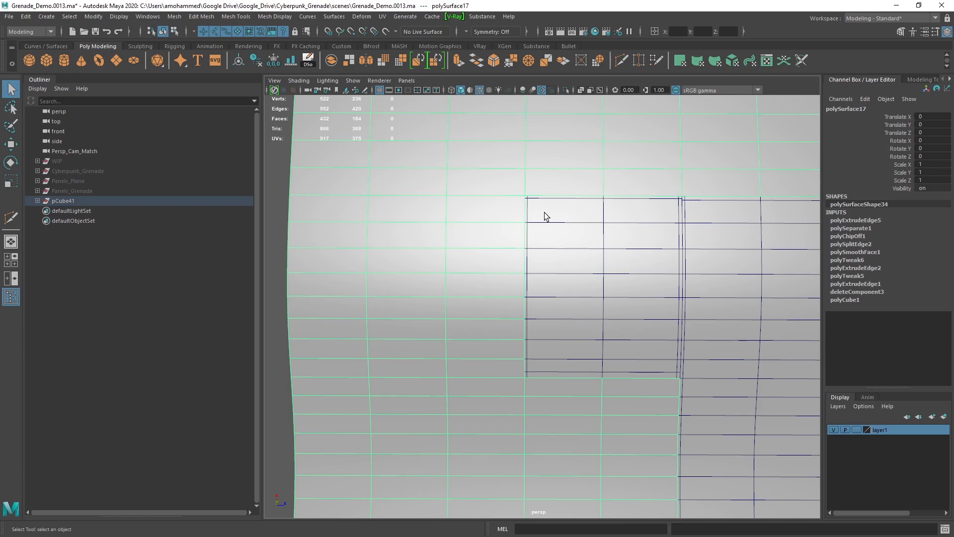
{"action": "middle_click_drag", "start_coordinate": [545, 215], "coordinate": [500, 171], "text": "alt"}
{"action": "right_click", "coordinate": [501, 171]}
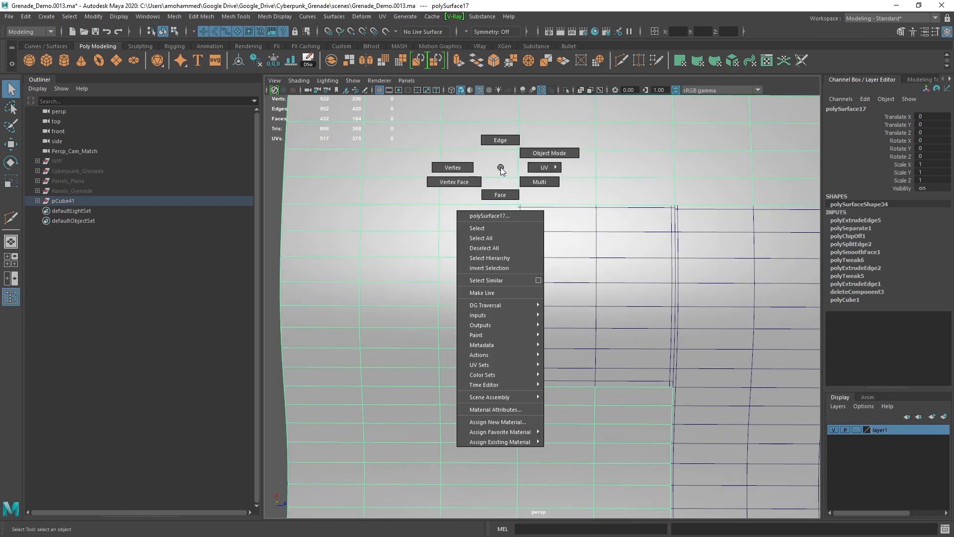
{"action": "mouse_move", "coordinate": [499, 171]}
{"action": "right_mouse_down"}
{"action": "mouse_move", "coordinate": [503, 121]}
{"action": "mouse_move", "coordinate": [442, 172]}
{"action": "right_mouse_up"}
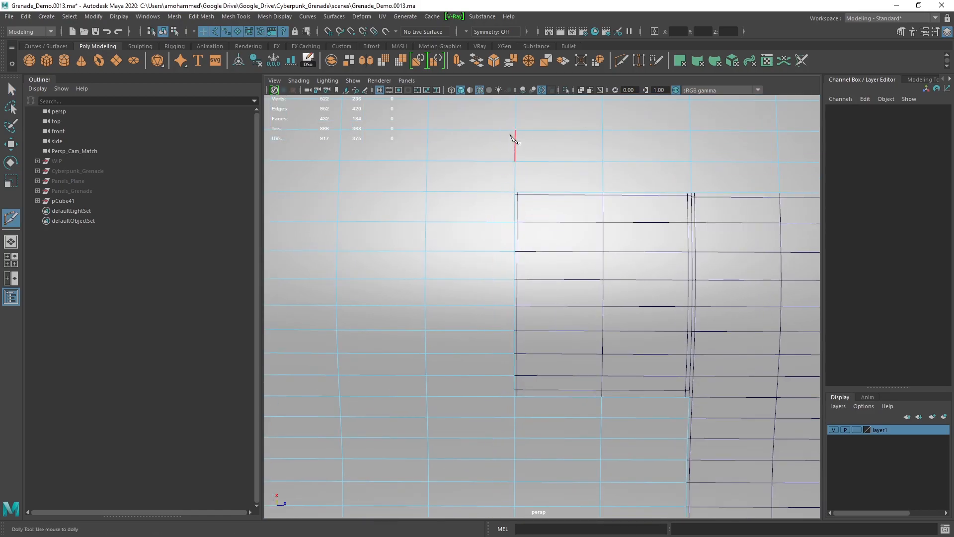
Step: Cut a new edge from the plane grid into the panel groove corner
{"action": "left_click", "coordinate": [488, 187], "text": "ctrl"}
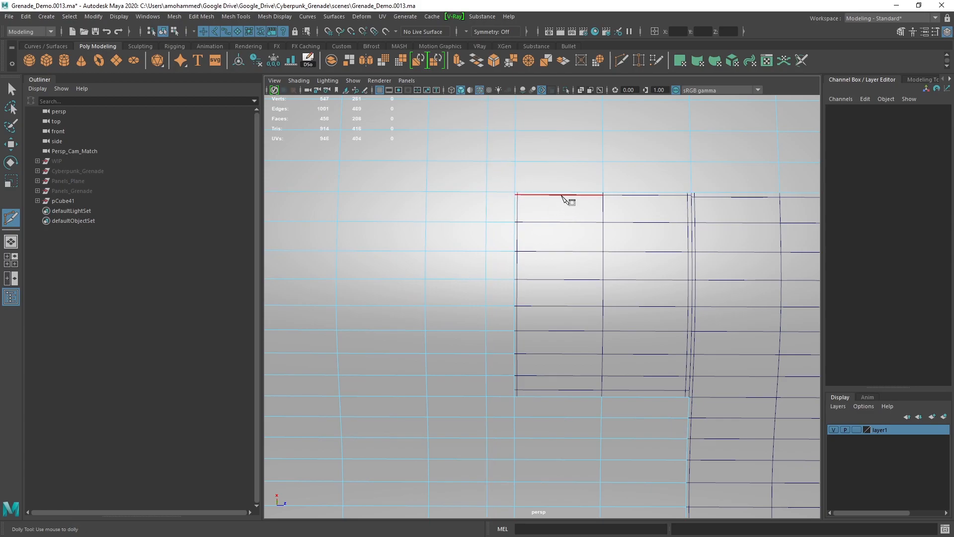
{"action": "left_click_drag", "start_coordinate": [565, 200], "coordinate": [485, 239]}
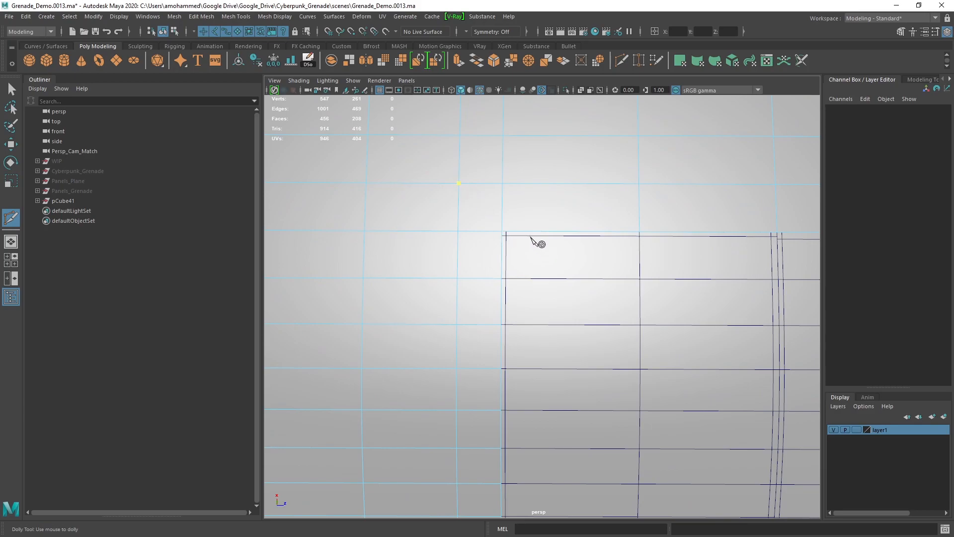
{"action": "left_click", "coordinate": [505, 234]}
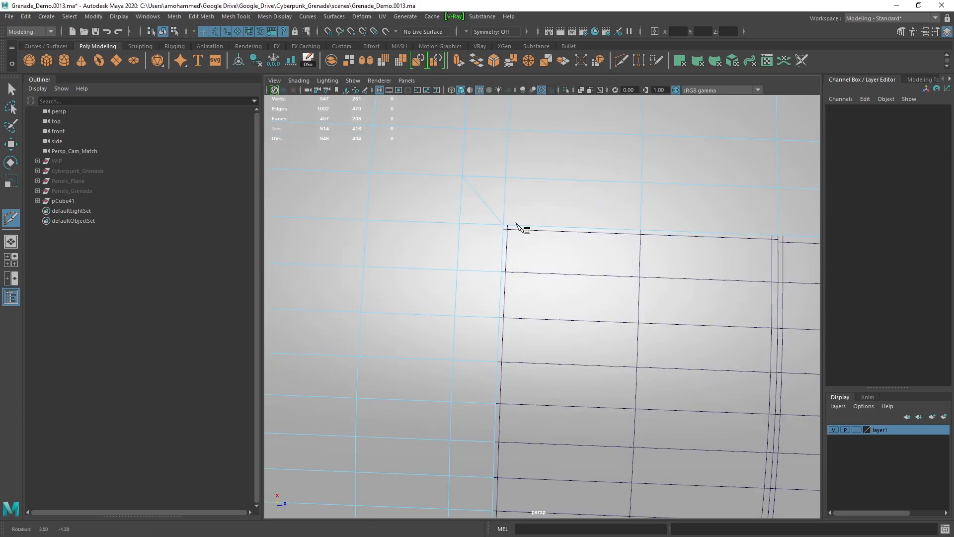
{"action": "mouse_move", "coordinate": [514, 224]}
{"action": "left_mouse_down", "text": "alt"}
{"action": "mouse_move", "coordinate": [492, 149]}
{"action": "mouse_move", "coordinate": [522, 246]}
{"action": "left_mouse_up", "text": "alt"}
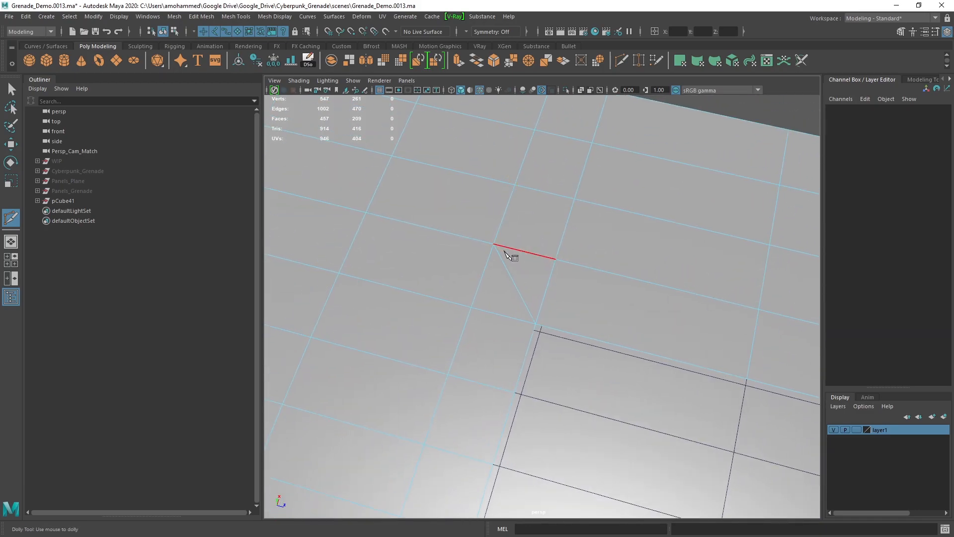
{"action": "left_click", "coordinate": [535, 325]}
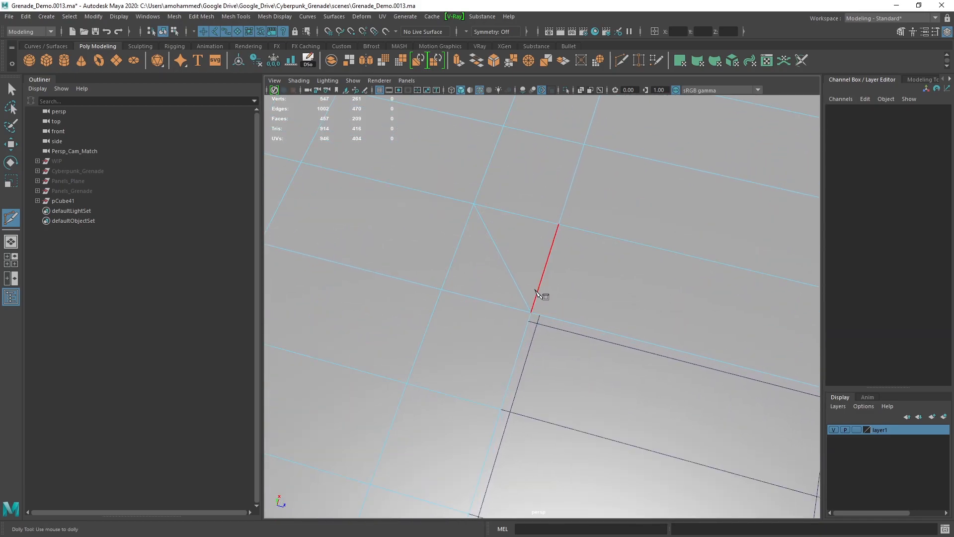
Step: Cut a diagonal from a grid vertex to the rim edge near the corner and commit, reaching 461 faces
{"action": "key", "text": "5"}
{"action": "left_click_drag", "start_coordinate": [522, 254], "coordinate": [520, 276], "text": "alt"}
{"action": "key", "text": "4"}
{"action": "right_click_drag", "start_coordinate": [519, 276], "coordinate": [462, 224], "text": "alt"}
{"action": "left_click", "coordinate": [419, 200]}
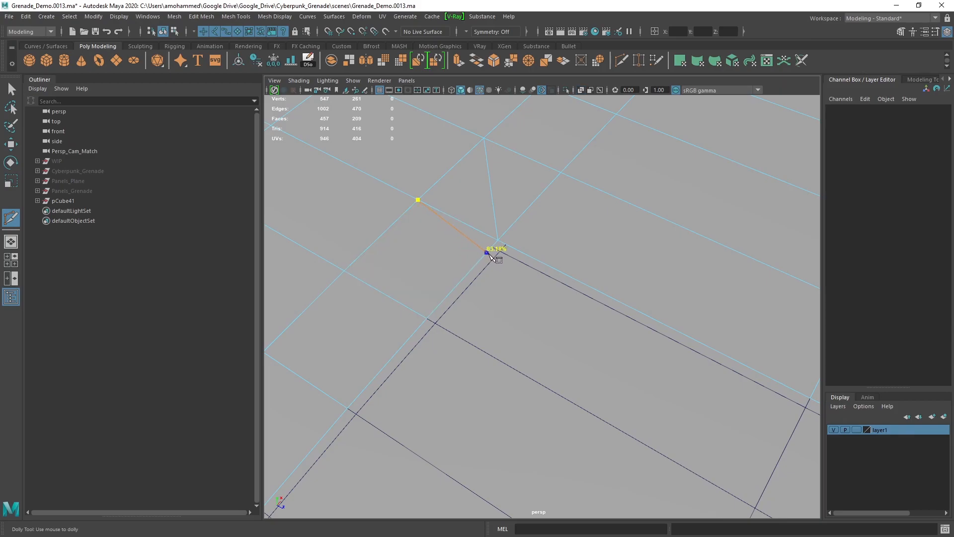
{"action": "left_click", "coordinate": [486, 257]}
{"action": "key", "text": "5"}
{"action": "left_click_drag", "start_coordinate": [486, 258], "coordinate": [485, 274], "text": "alt"}
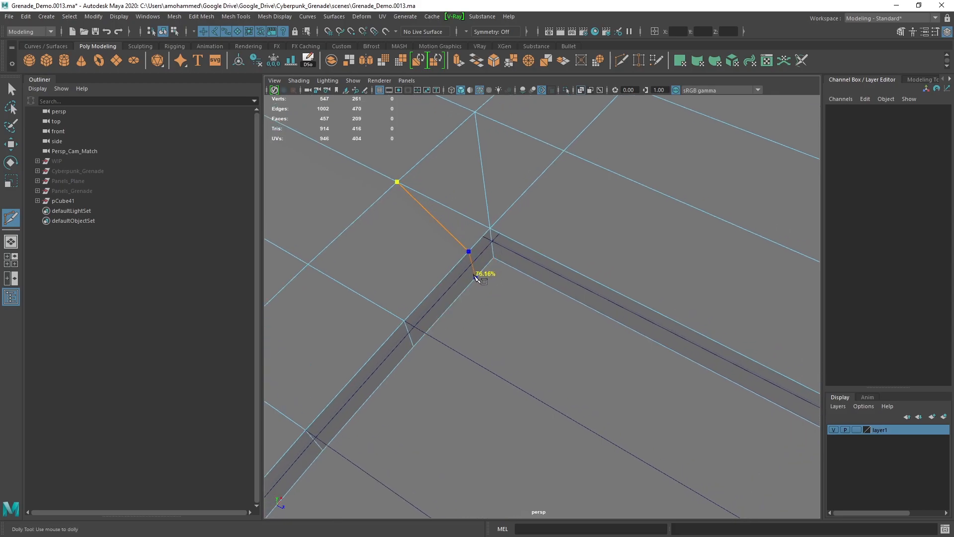
{"action": "key", "text": "4"}
{"action": "mouse_move", "coordinate": [515, 282]}
{"action": "left_mouse_down", "text": "alt"}
{"action": "mouse_move", "coordinate": [544, 202]}
{"action": "mouse_move", "coordinate": [574, 217]}
{"action": "mouse_move", "coordinate": [612, 192]}
{"action": "mouse_move", "coordinate": [626, 212]}
{"action": "mouse_move", "coordinate": [581, 201]}
{"action": "mouse_move", "coordinate": [574, 224]}
{"action": "mouse_move", "coordinate": [526, 230]}
{"action": "mouse_move", "coordinate": [519, 253]}
{"action": "left_mouse_up", "text": "alt"}
{"action": "key", "text": "Return"}
{"action": "left_click", "coordinate": [623, 214]}
{"action": "key", "text": "q"}
{"action": "left_click_drag", "start_coordinate": [568, 182], "coordinate": [563, 185], "text": "alt"}
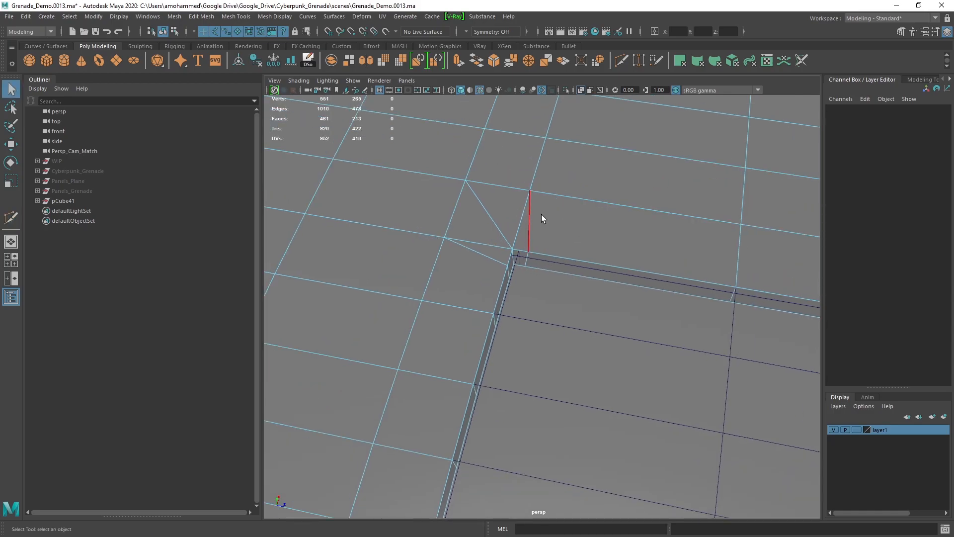
{"action": "left_click_drag", "start_coordinate": [547, 217], "coordinate": [552, 220], "text": "alt"}
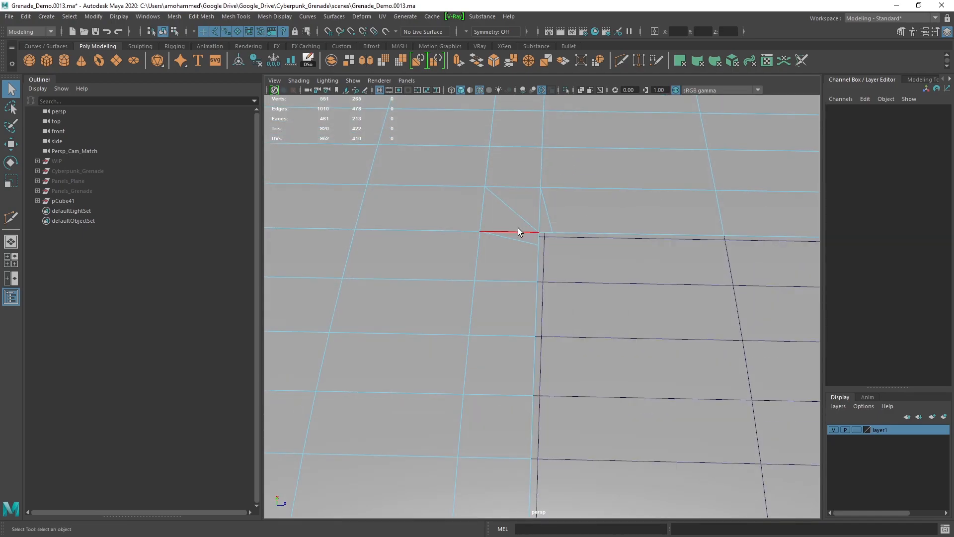
{"action": "left_click", "coordinate": [519, 229]}
{"action": "mouse_move", "coordinate": [540, 218]}
{"action": "left_mouse_down", "text": "alt"}
{"action": "mouse_move", "coordinate": [531, 252]}
{"action": "mouse_move", "coordinate": [496, 233]}
{"action": "mouse_move", "coordinate": [525, 223]}
{"action": "left_mouse_up", "text": "alt"}
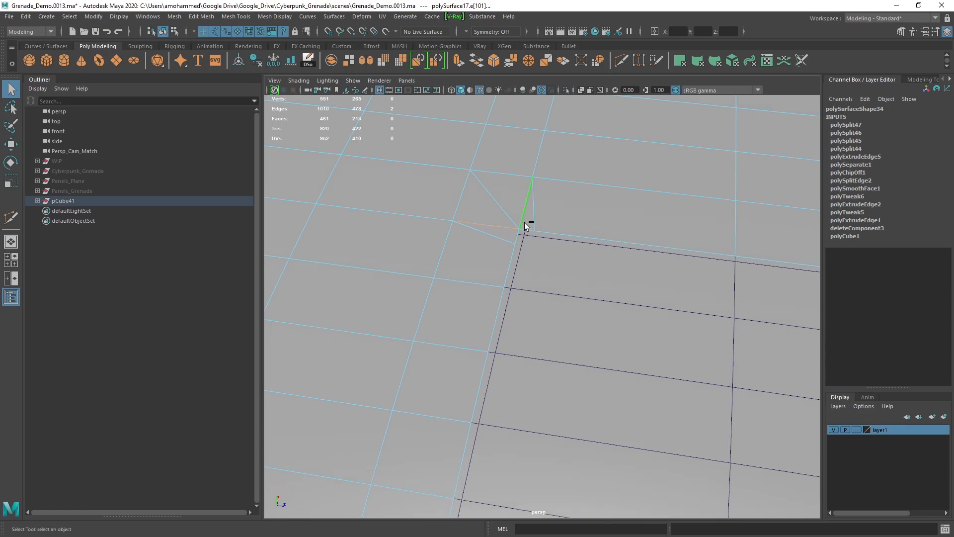
{"action": "key", "text": "Delete"}
{"action": "left_click_drag", "start_coordinate": [524, 222], "coordinate": [536, 211], "text": "alt"}
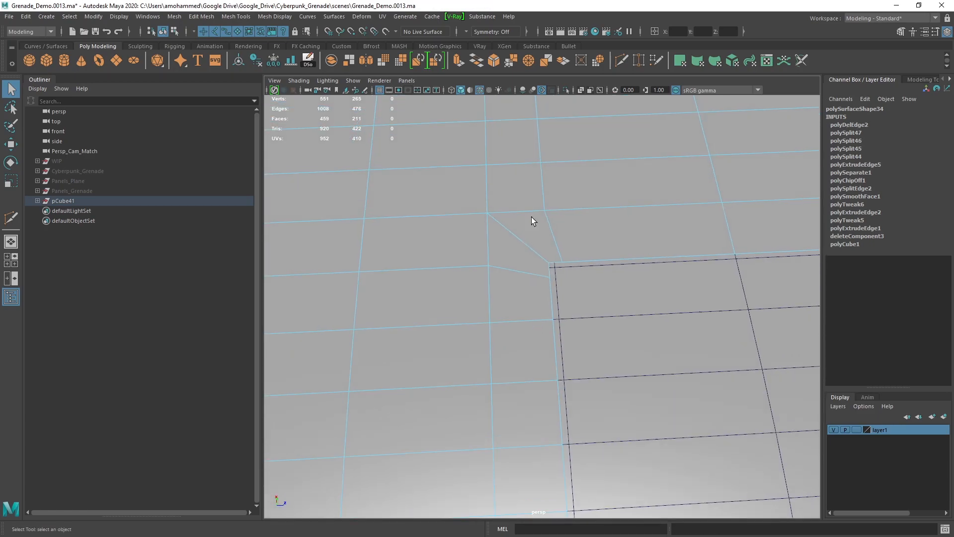
{"action": "right_click_drag", "start_coordinate": [536, 211], "coordinate": [555, 221]}
{"action": "left_click", "coordinate": [573, 229]}
{"action": "left_click_drag", "start_coordinate": [572, 229], "coordinate": [522, 224], "text": "alt"}
{"action": "key", "text": "3"}
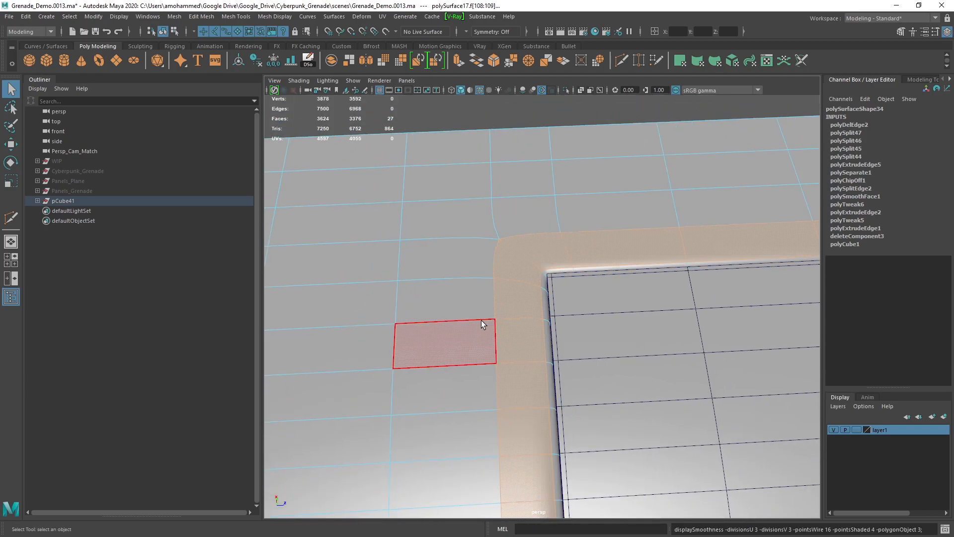
{"action": "middle_click_drag", "start_coordinate": [481, 320], "coordinate": [599, 218], "text": "alt"}
Step: Nudge a vertex beside the panel corner toward the corner as a trial
{"action": "key", "text": "1"}
{"action": "left_click", "coordinate": [685, 156]}
{"action": "left_click_drag", "start_coordinate": [652, 144], "coordinate": [564, 244], "text": "alt"}
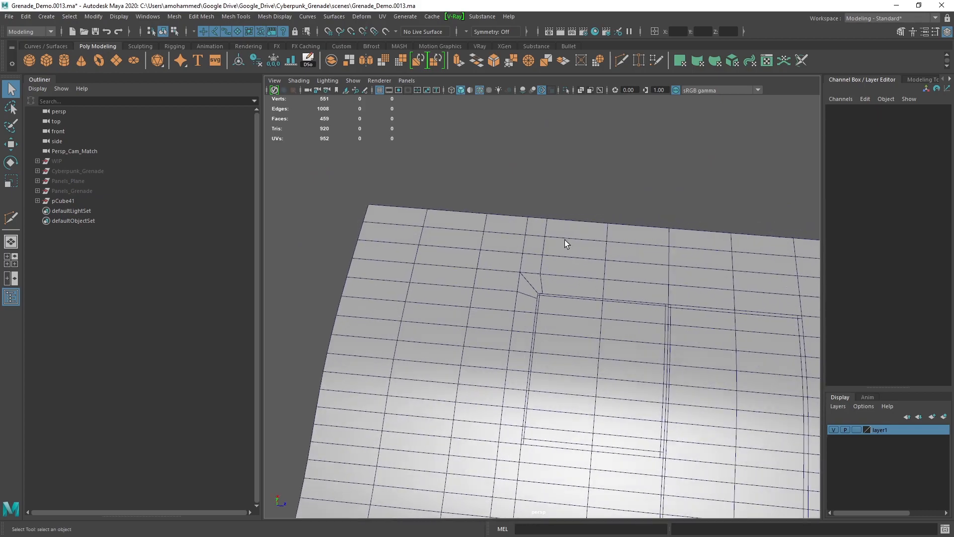
{"action": "scroll", "coordinate": [565, 253], "scroll_direction": "up", "scroll_amount": 3}
{"action": "middle_click_drag", "start_coordinate": [590, 328], "coordinate": [462, 350], "text": "alt"}
{"action": "left_click", "coordinate": [462, 350]}
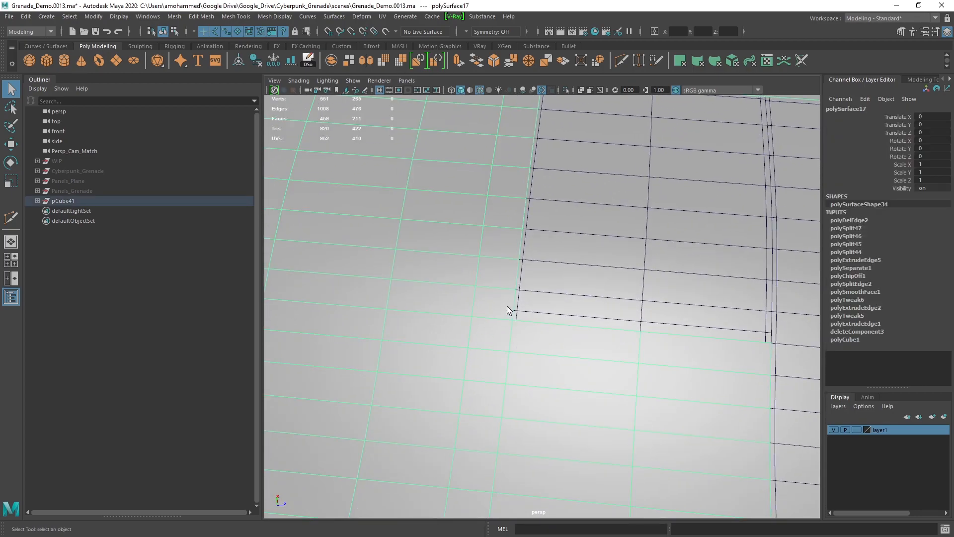
{"action": "right_click_drag", "start_coordinate": [506, 306], "coordinate": [491, 286]}
{"action": "mouse_move", "coordinate": [522, 313]}
{"action": "left_mouse_down", "text": "alt"}
{"action": "mouse_move", "coordinate": [533, 300]}
{"action": "mouse_move", "coordinate": [492, 299]}
{"action": "mouse_move", "coordinate": [488, 290]}
{"action": "mouse_move", "coordinate": [488, 322]}
{"action": "left_mouse_up", "text": "alt"}
{"action": "left_click", "coordinate": [515, 251]}
{"action": "left_click", "coordinate": [725, 353]}
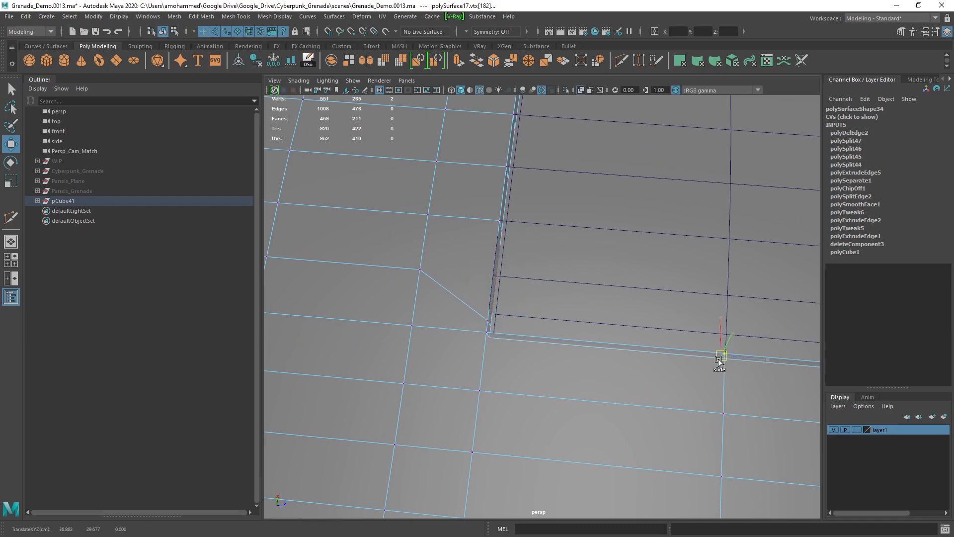
{"action": "mouse_move", "coordinate": [734, 344]}
{"action": "left_mouse_down"}
{"action": "mouse_move", "coordinate": [507, 345]}
{"action": "mouse_move", "coordinate": [567, 328]}
{"action": "left_mouse_up"}
{"action": "scroll", "coordinate": [567, 328], "scroll_direction": "down", "scroll_amount": 3}
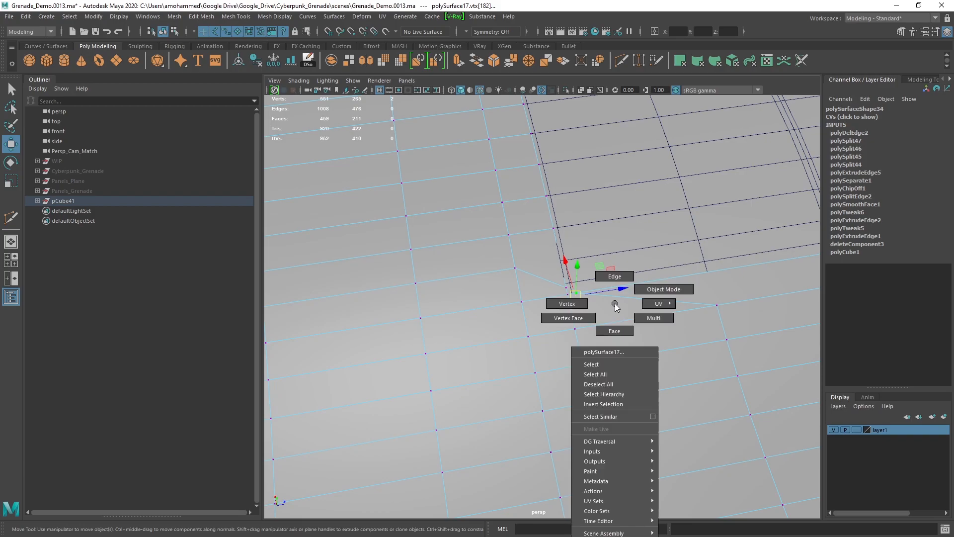
Step: Check the nudge smoothed, then undo it back to the 459-face cage with Z
{"action": "right_click_drag", "start_coordinate": [620, 302], "coordinate": [619, 284]}
{"action": "key", "text": "3"}
{"action": "left_click", "coordinate": [598, 250]}
{"action": "scroll", "coordinate": [594, 258], "scroll_direction": "down", "scroll_amount": 5}
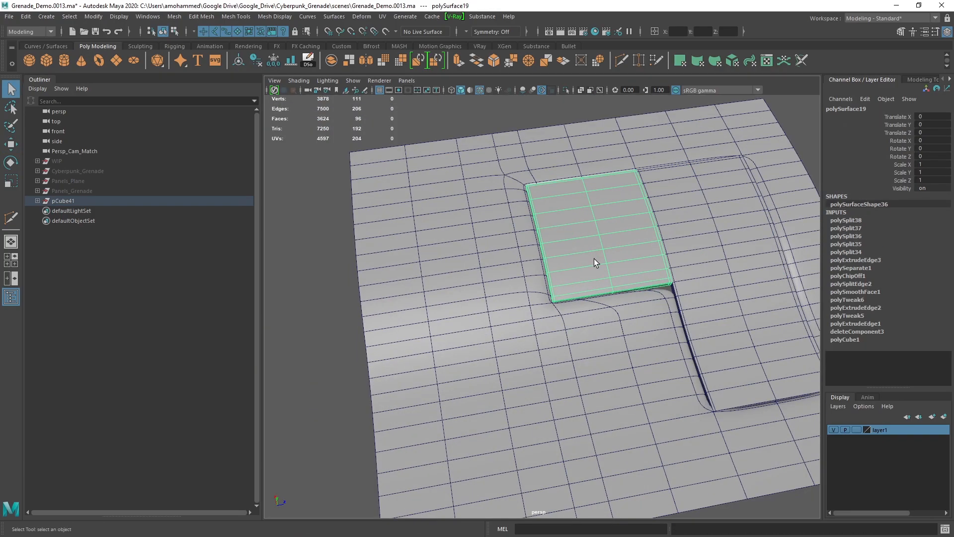
{"action": "left_click_drag", "start_coordinate": [594, 259], "coordinate": [613, 269], "text": "alt"}
{"action": "scroll", "coordinate": [574, 315], "scroll_direction": "up", "scroll_amount": 3}
{"action": "left_click_drag", "start_coordinate": [574, 314], "coordinate": [597, 321], "text": "alt"}
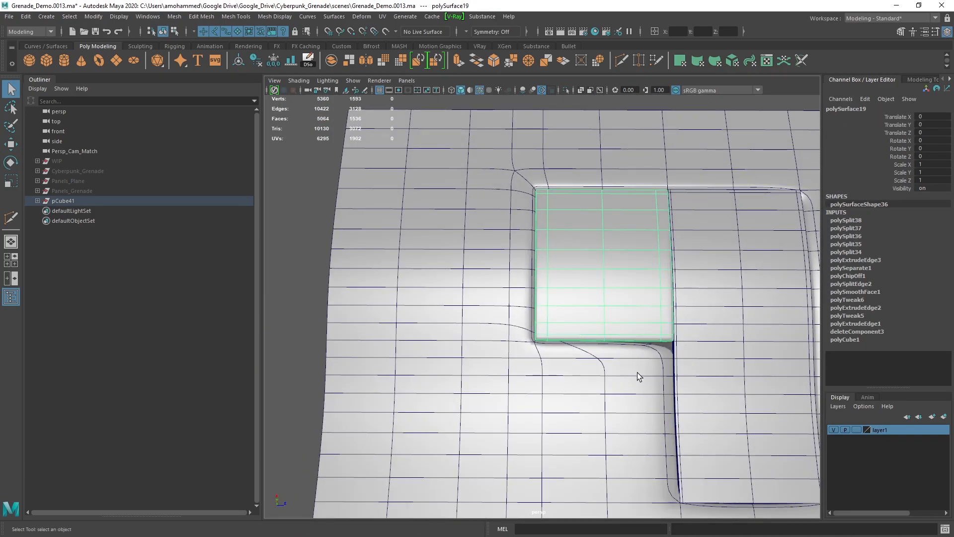
{"action": "key", "text": "1"}
{"action": "left_click_drag", "start_coordinate": [602, 373], "coordinate": [554, 331], "text": "alt"}
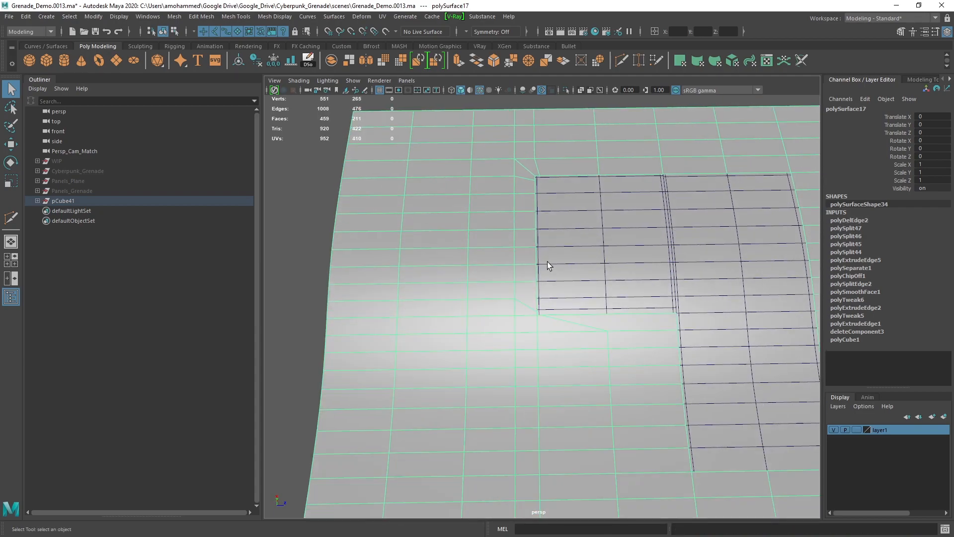
{"action": "key", "text": "z"}
{"action": "key", "text": "z"}
{"action": "key", "text": "z"}
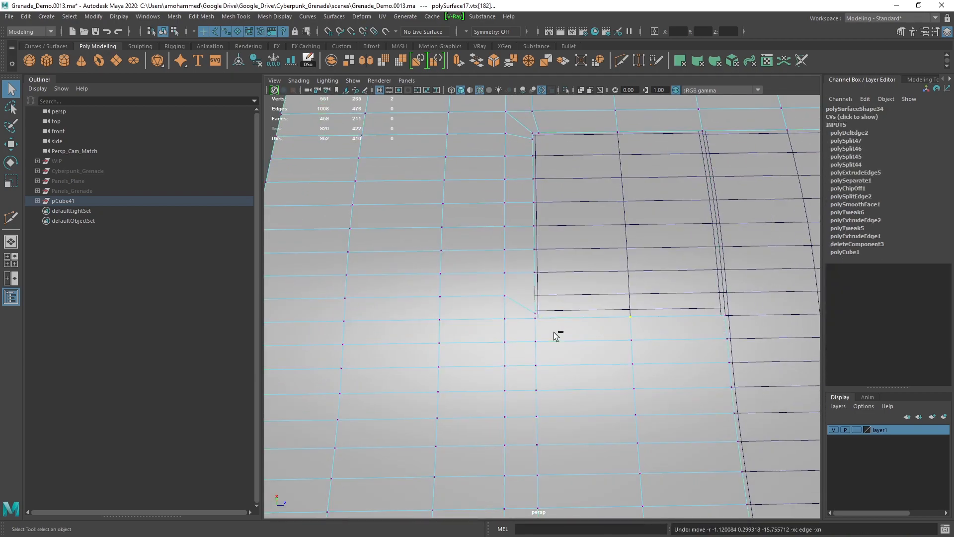
{"action": "key", "text": "z"}
Step: Close in on the panel corner and bring up the plane's component marking menu
{"action": "mouse_move", "coordinate": [549, 346]}
{"action": "left_mouse_down", "text": "alt"}
{"action": "mouse_move", "coordinate": [560, 267]}
{"action": "mouse_move", "coordinate": [608, 281]}
{"action": "left_mouse_up", "text": "alt"}
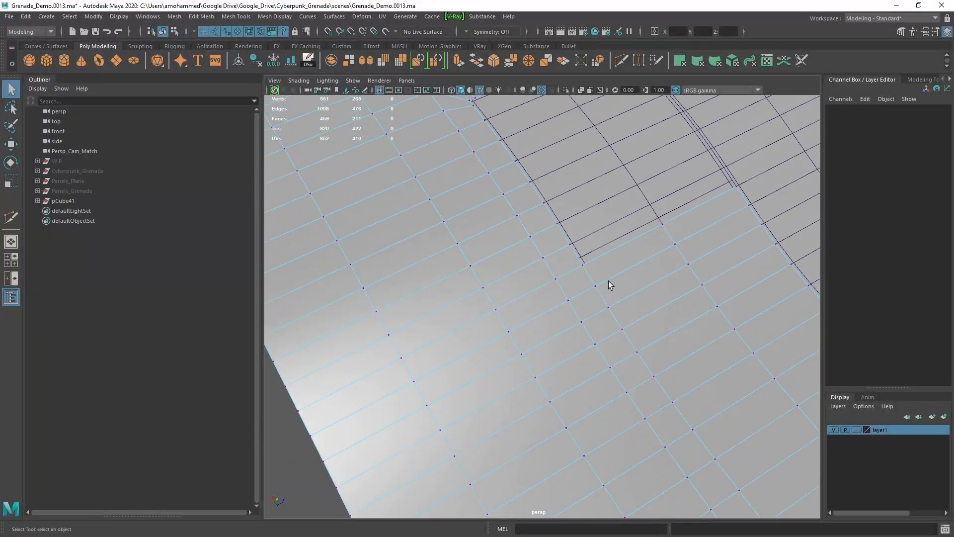
{"action": "right_click_drag", "start_coordinate": [608, 281], "coordinate": [655, 342], "text": "alt"}
{"action": "right_click", "coordinate": [659, 234]}
{"action": "right_click", "coordinate": [660, 233]}
{"action": "right_click_drag", "start_coordinate": [664, 230], "coordinate": [663, 201]}
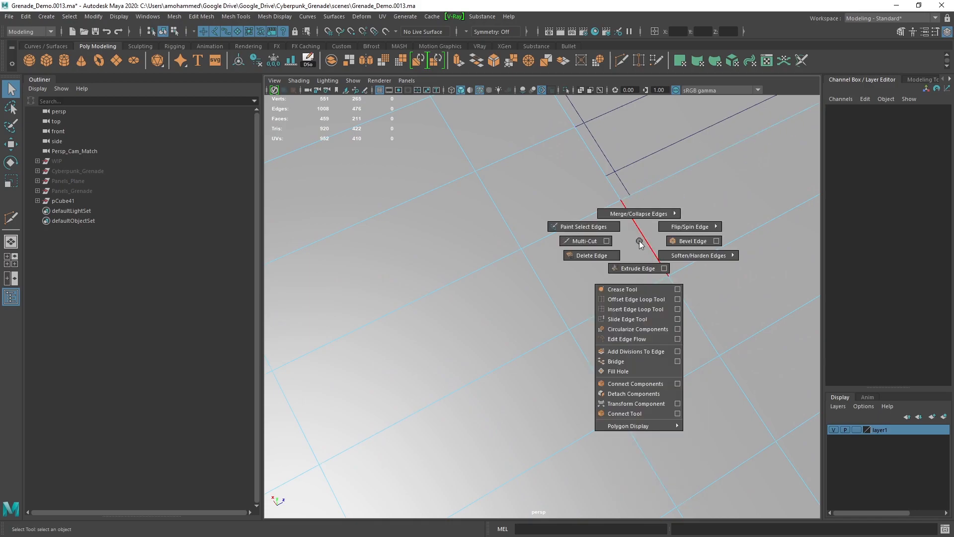
{"action": "right_click_drag", "start_coordinate": [639, 241], "coordinate": [582, 246], "text": "shift"}
{"action": "right_click_drag", "start_coordinate": [631, 286], "coordinate": [568, 322], "text": "alt"}
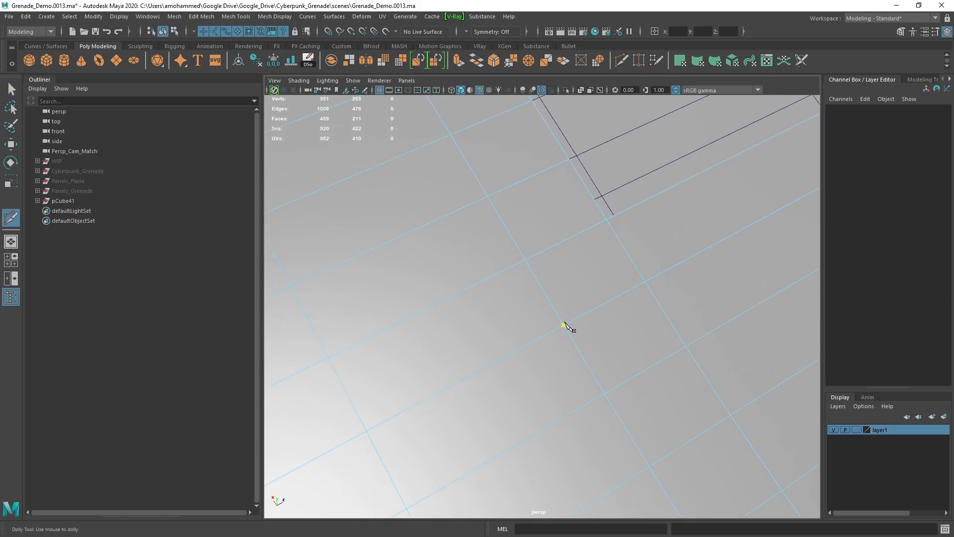
{"action": "left_click", "coordinate": [565, 325]}
{"action": "right_click_drag", "start_coordinate": [631, 237], "coordinate": [522, 224], "text": "alt"}
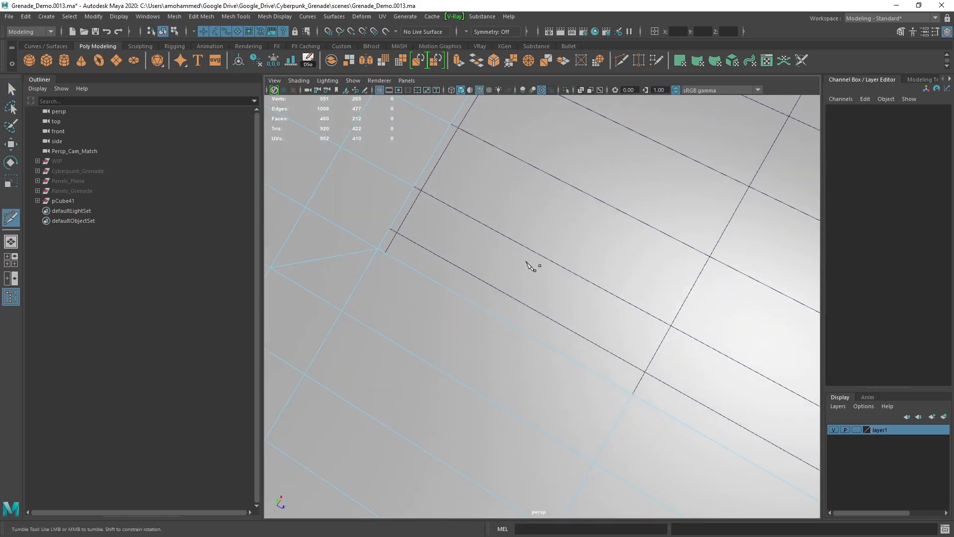
{"action": "left_click_drag", "start_coordinate": [522, 224], "coordinate": [447, 284], "text": "alt"}
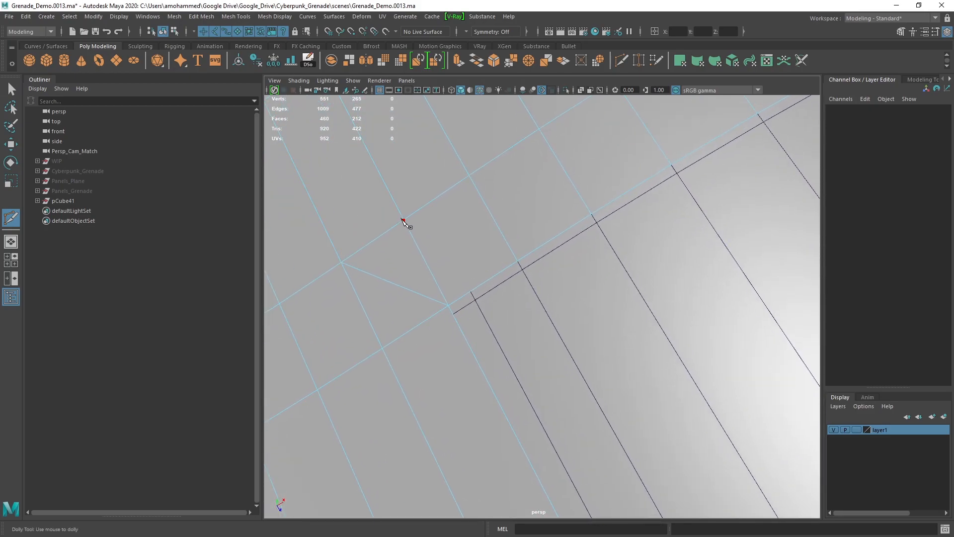
{"action": "left_click_drag", "start_coordinate": [403, 222], "coordinate": [514, 276], "text": "alt"}
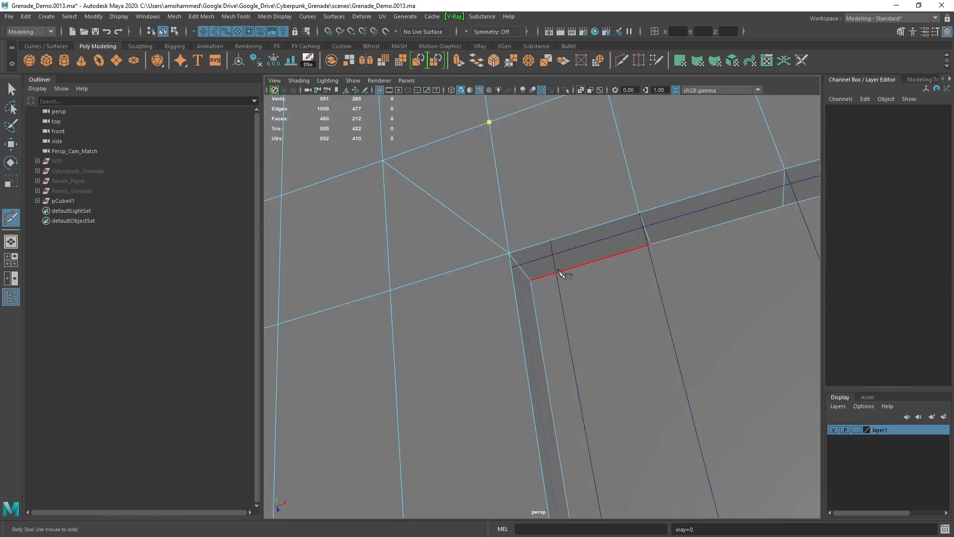
{"action": "left_click", "coordinate": [567, 271]}
{"action": "key", "text": "Return"}
{"action": "middle_click_drag", "start_coordinate": [581, 276], "coordinate": [522, 291], "text": "alt"}
{"action": "left_click", "coordinate": [444, 296]}
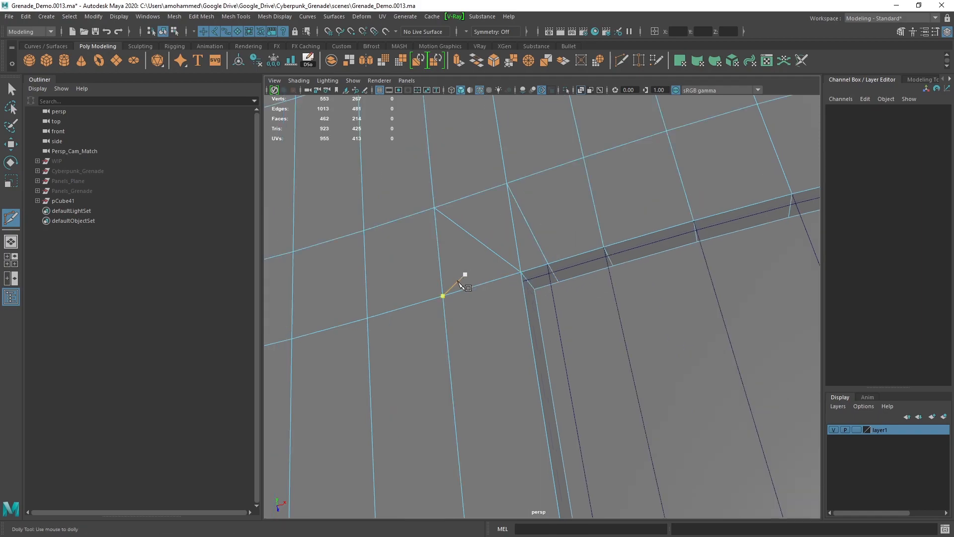
{"action": "left_click", "coordinate": [443, 297]}
{"action": "left_click", "coordinate": [538, 304]}
{"action": "key", "text": "Return"}
{"action": "key", "text": "q"}
{"action": "middle_click_drag", "start_coordinate": [504, 236], "coordinate": [519, 194], "text": "alt"}
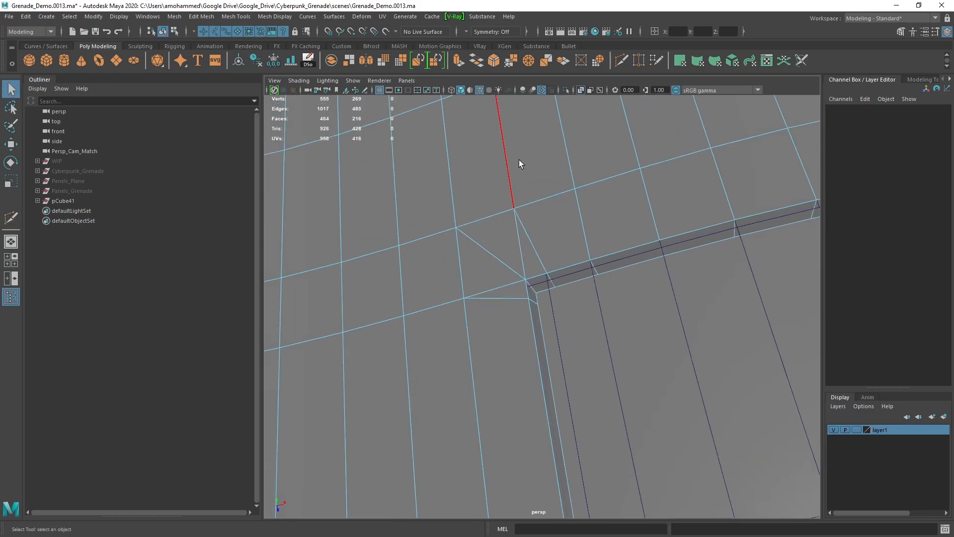
{"action": "left_click", "coordinate": [507, 276]}
{"action": "key", "text": "3"}
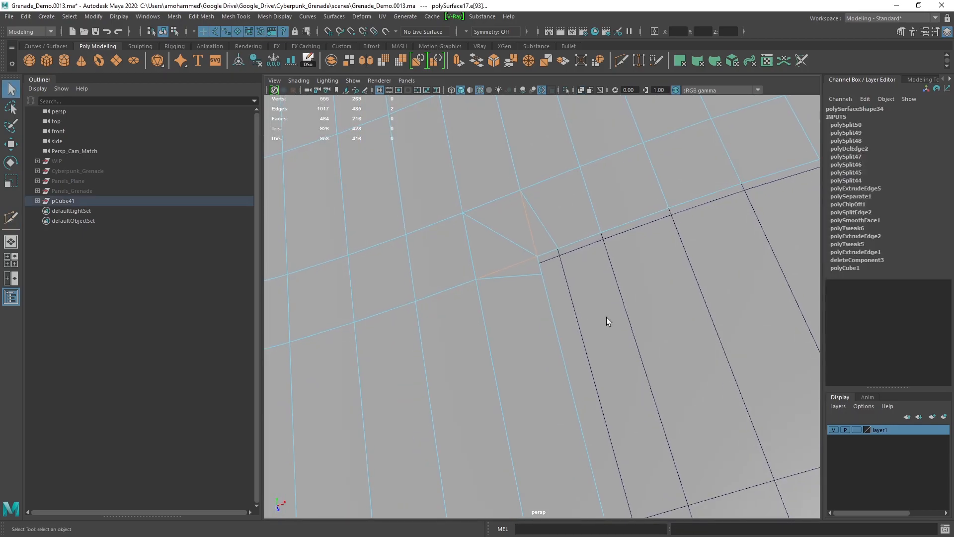
{"action": "left_click_drag", "start_coordinate": [542, 301], "coordinate": [656, 315], "text": "alt"}
{"action": "key", "text": "ctrl+Delete"}
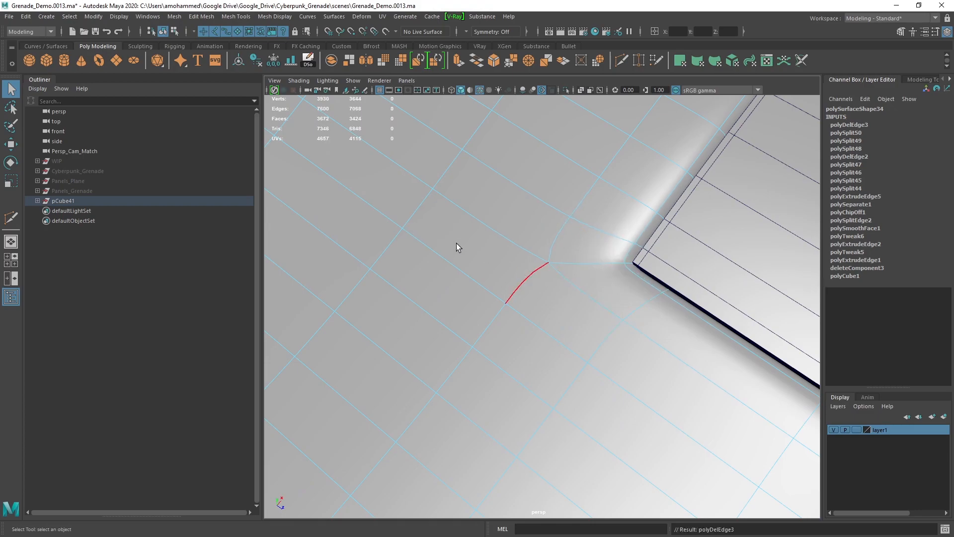
{"action": "right_click_drag", "start_coordinate": [548, 242], "coordinate": [677, 255], "text": "alt"}
{"action": "mouse_move", "coordinate": [676, 254]}
{"action": "left_mouse_down", "text": "alt"}
{"action": "mouse_move", "coordinate": [582, 291]}
{"action": "mouse_move", "coordinate": [527, 263]}
{"action": "left_mouse_up", "text": "alt"}
{"action": "right_click_drag", "start_coordinate": [566, 343], "coordinate": [573, 358], "text": "alt"}
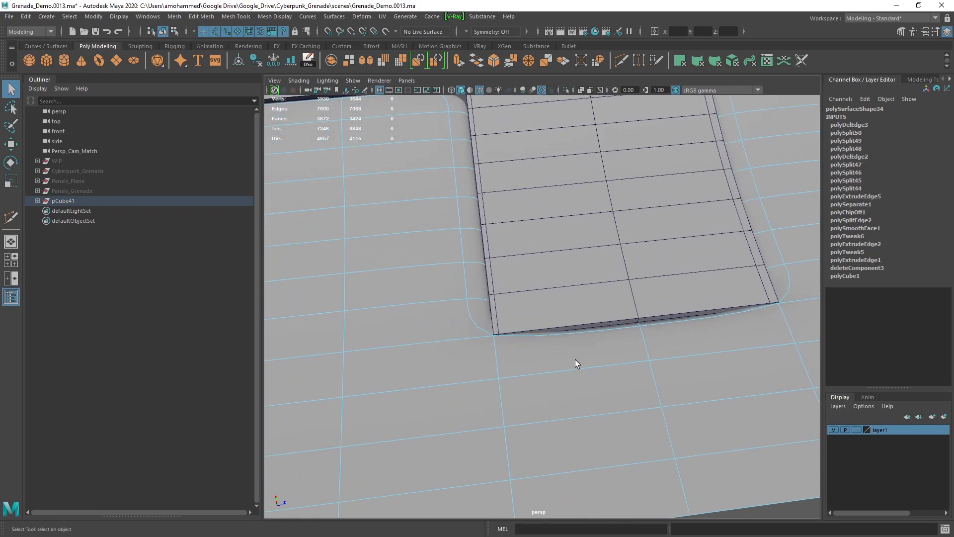
{"action": "key", "text": "z"}
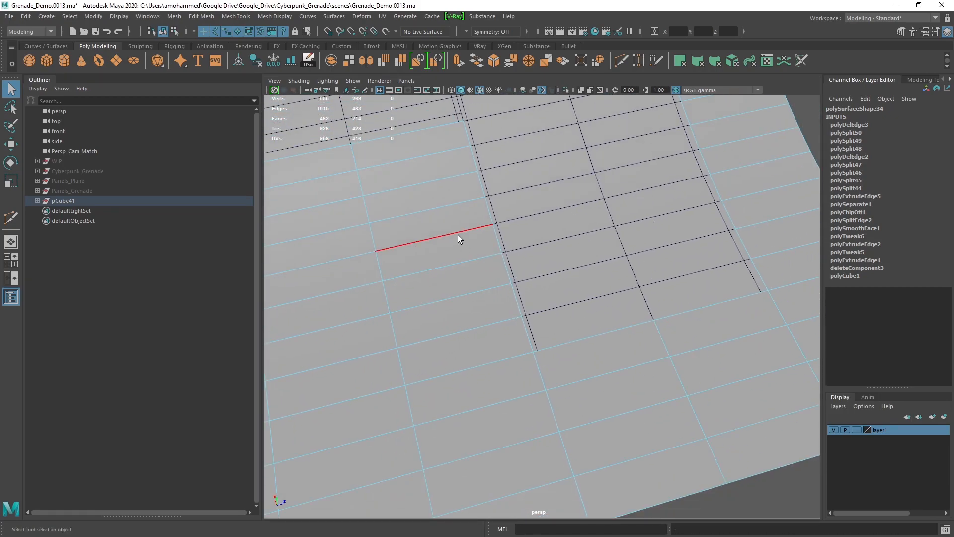
{"action": "right_click_drag", "start_coordinate": [459, 235], "coordinate": [529, 198]}
{"action": "right_click_drag", "start_coordinate": [466, 241], "coordinate": [416, 242], "text": "shift"}
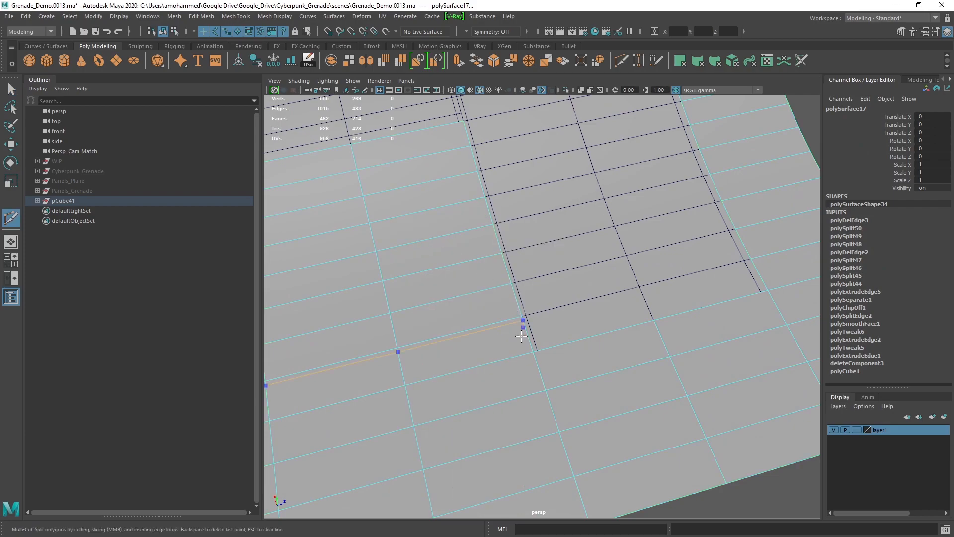
{"action": "left_click", "coordinate": [527, 341]}
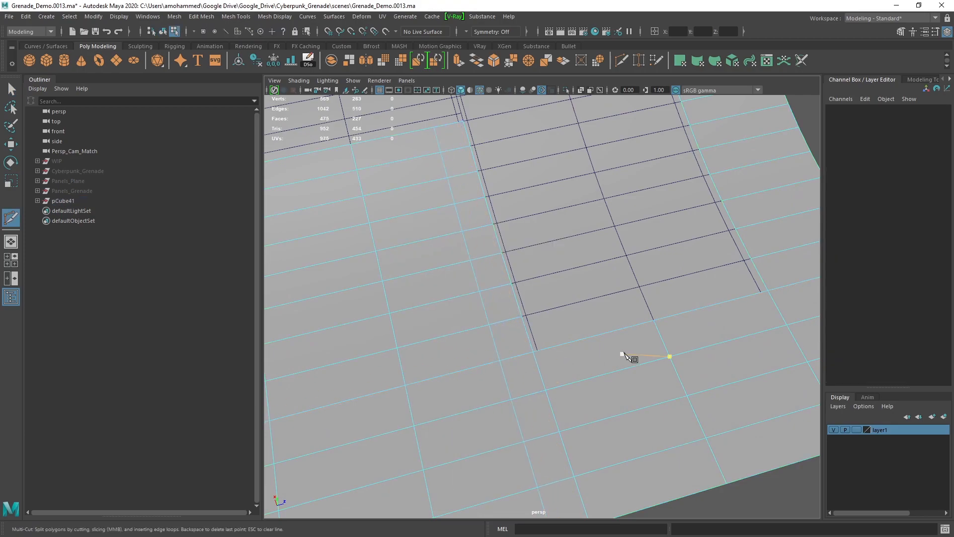
{"action": "scroll", "coordinate": [627, 357], "scroll_direction": "down", "scroll_amount": 5}
{"action": "mouse_move", "coordinate": [641, 328]}
{"action": "left_mouse_down", "text": "alt"}
{"action": "mouse_move", "coordinate": [588, 266]}
{"action": "mouse_move", "coordinate": [607, 188]}
{"action": "left_mouse_up", "text": "alt"}
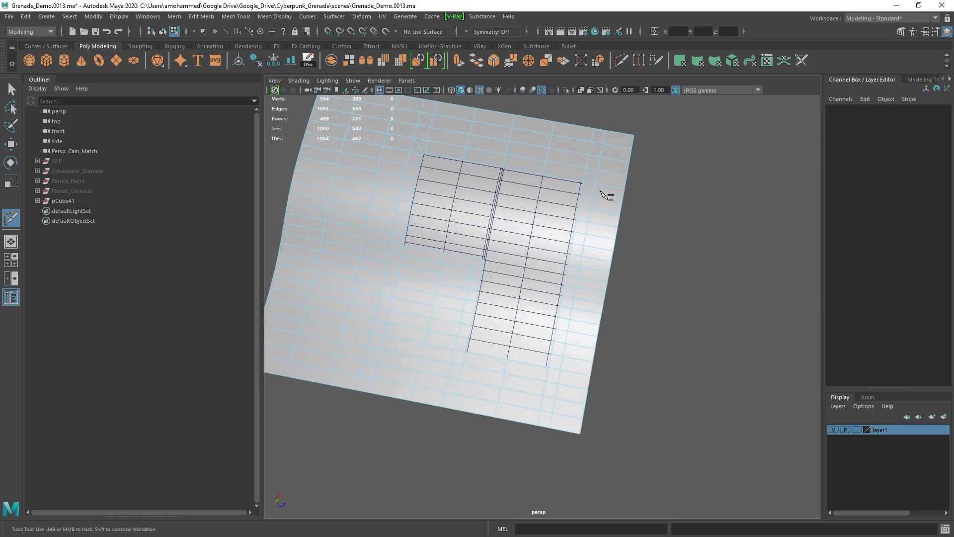
{"action": "scroll", "coordinate": [447, 254], "scroll_direction": "up", "scroll_amount": 5}
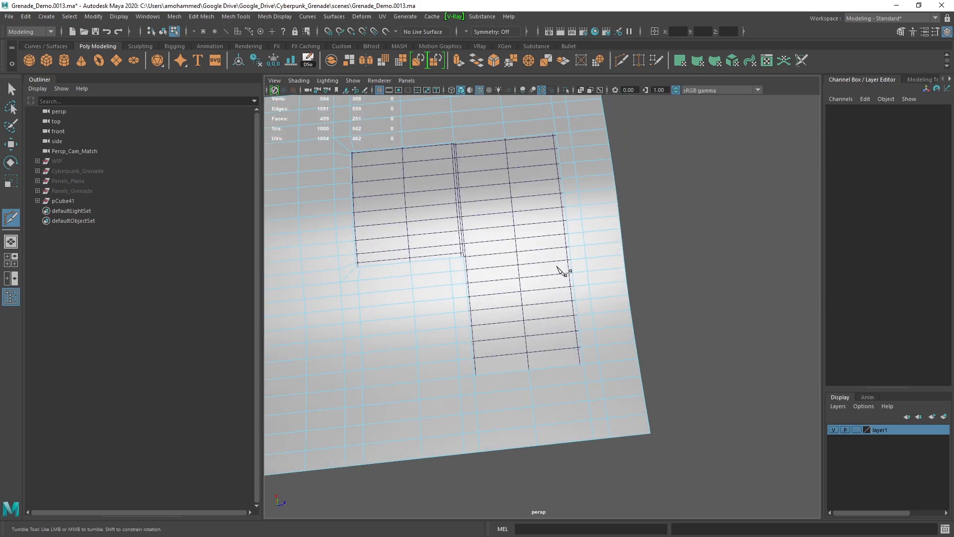
{"action": "left_click_drag", "start_coordinate": [448, 253], "coordinate": [603, 286], "text": "alt"}
{"action": "key", "text": "q"}
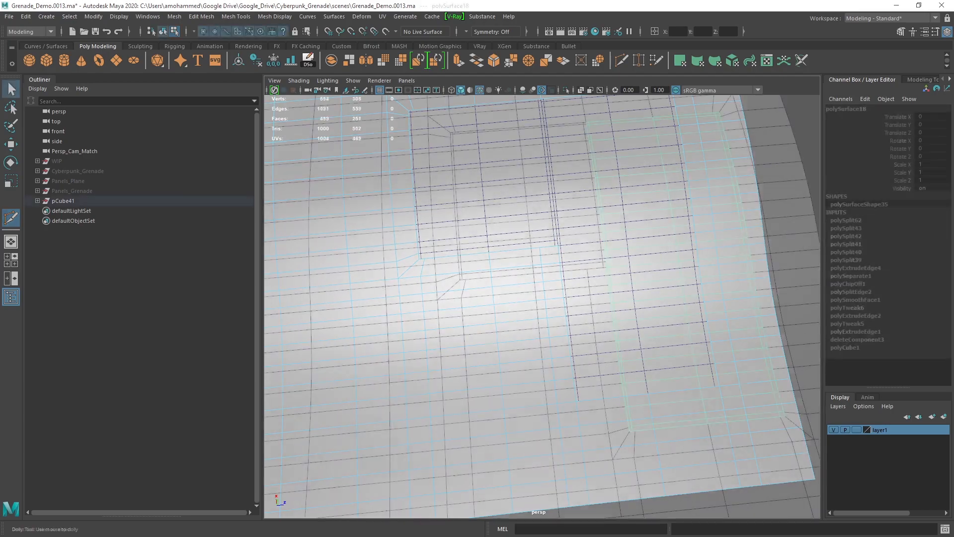
{"action": "left_click", "coordinate": [481, 272]}
{"action": "scroll", "coordinate": [522, 246], "scroll_direction": "down", "scroll_amount": 4}
{"action": "left_click_drag", "start_coordinate": [525, 260], "coordinate": [514, 269], "text": "alt"}
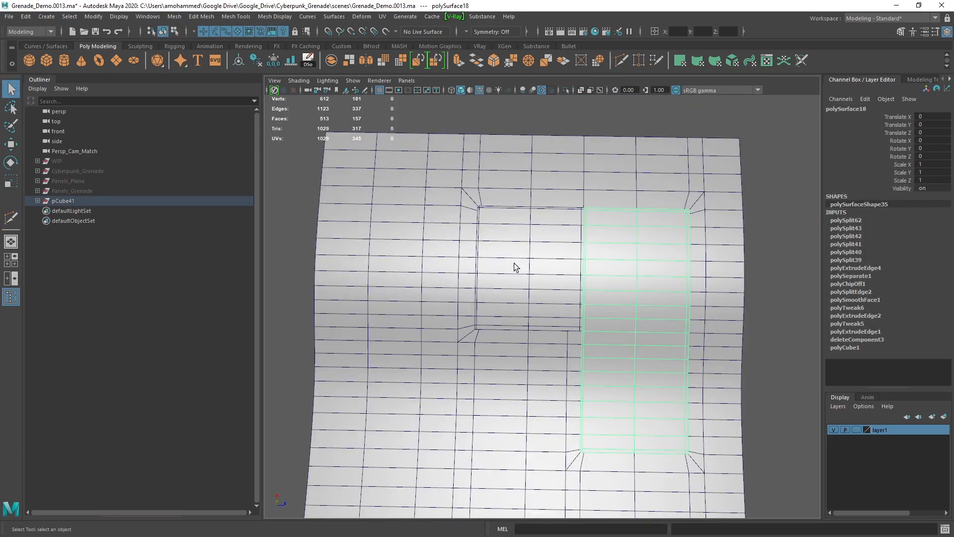
{"action": "scroll", "coordinate": [596, 256], "scroll_direction": "up", "scroll_amount": 4}
{"action": "left_click", "coordinate": [399, 165]}
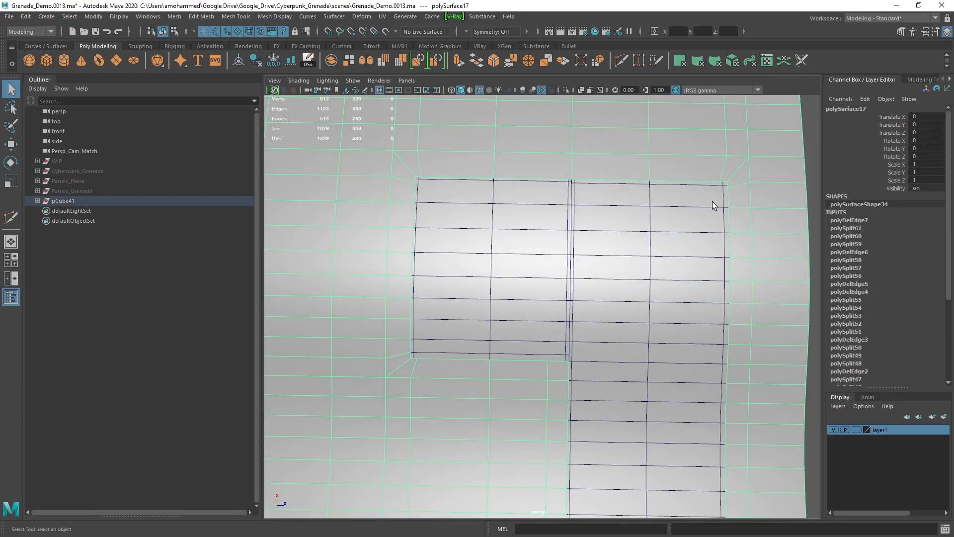
{"action": "left_click_drag", "start_coordinate": [733, 172], "coordinate": [738, 159], "text": "alt"}
{"action": "left_click_drag", "start_coordinate": [442, 259], "coordinate": [511, 218], "text": "alt"}
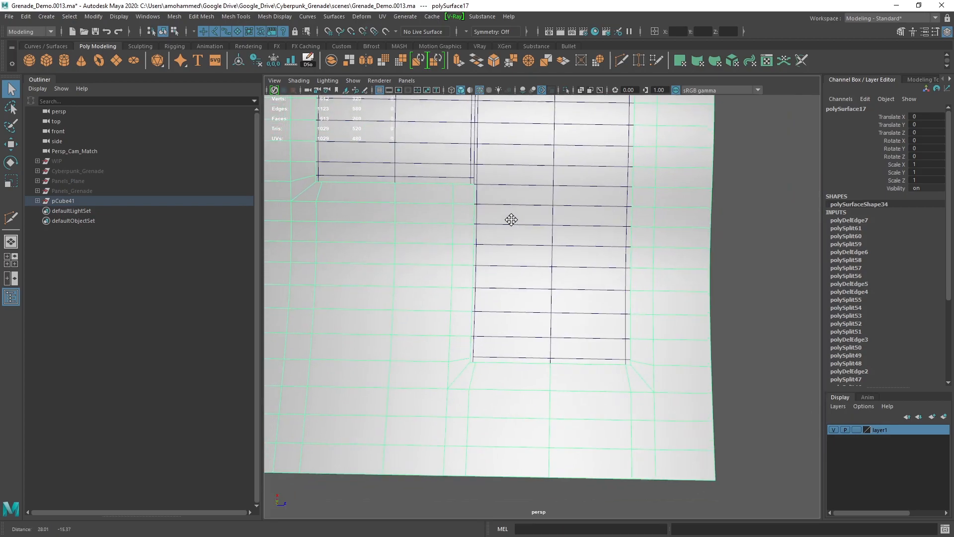
{"action": "scroll", "coordinate": [452, 348], "scroll_direction": "up", "scroll_amount": 4}
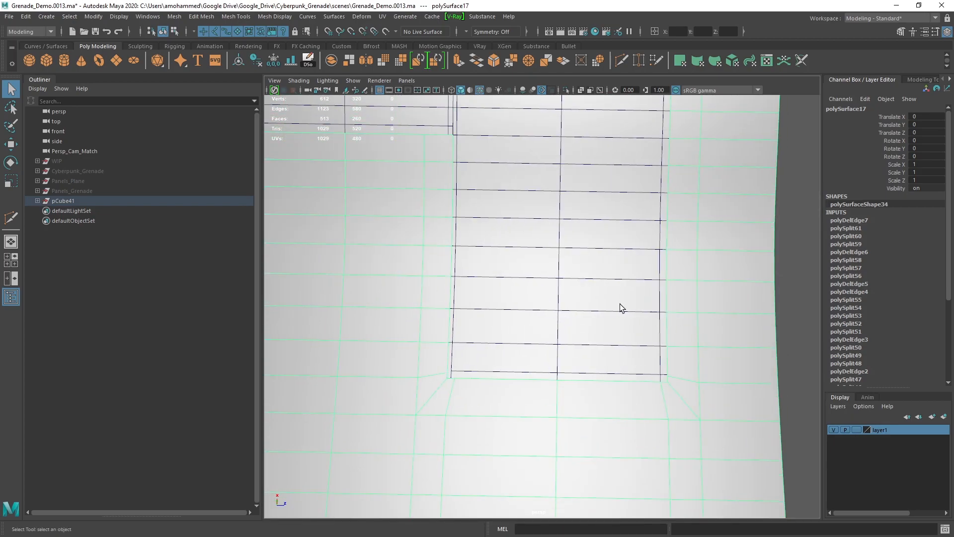
{"action": "middle_click_drag", "start_coordinate": [588, 295], "coordinate": [567, 269], "text": "alt"}
{"action": "scroll", "coordinate": [567, 269], "scroll_direction": "up", "scroll_amount": 3}
{"action": "mouse_move", "coordinate": [458, 241]}
{"action": "middle_mouse_down", "text": "alt"}
{"action": "mouse_move", "coordinate": [520, 282]}
{"action": "mouse_move", "coordinate": [524, 242]}
{"action": "middle_mouse_up", "text": "alt"}
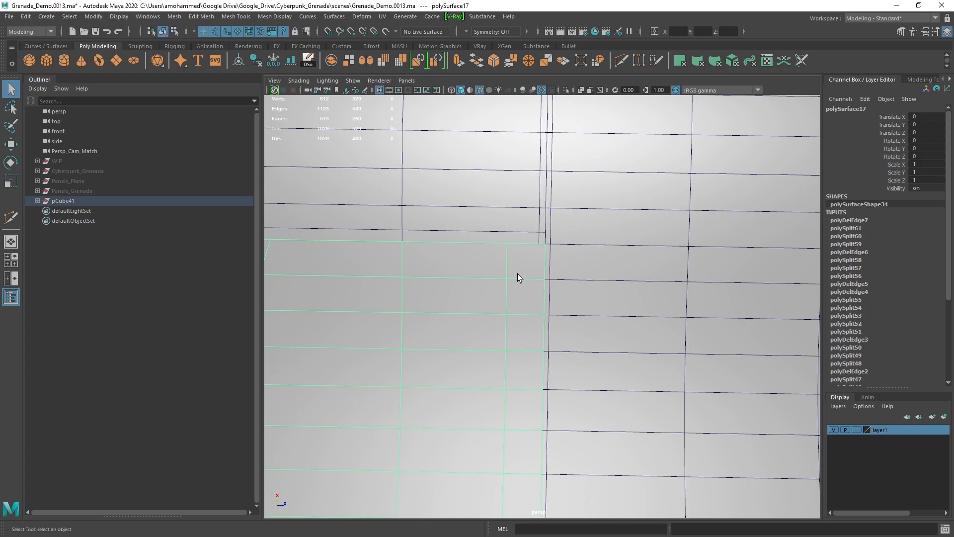
{"action": "left_click_drag", "start_coordinate": [524, 243], "coordinate": [627, 280], "text": "alt"}
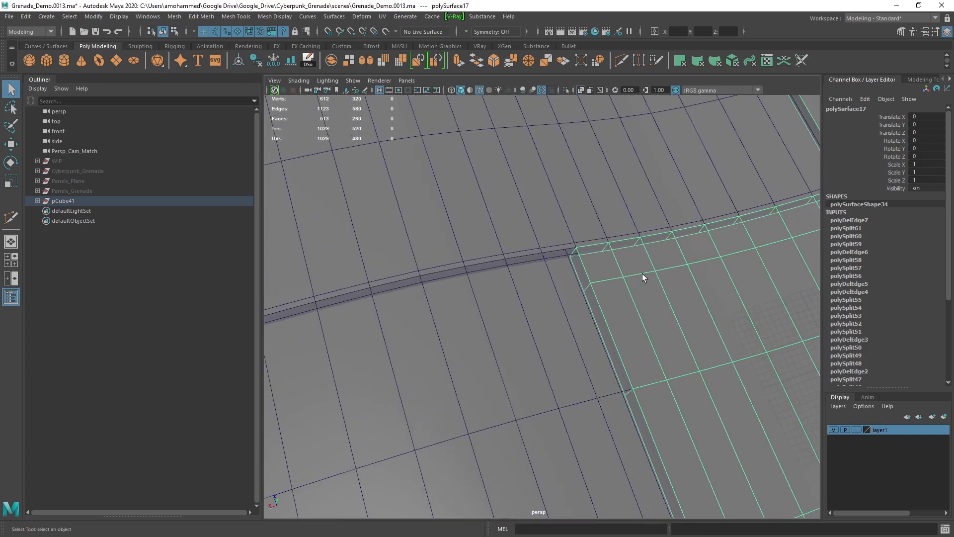
{"action": "left_click_drag", "start_coordinate": [616, 283], "coordinate": [448, 247], "text": "alt"}
{"action": "scroll", "coordinate": [447, 246], "scroll_direction": "up", "scroll_amount": 3}
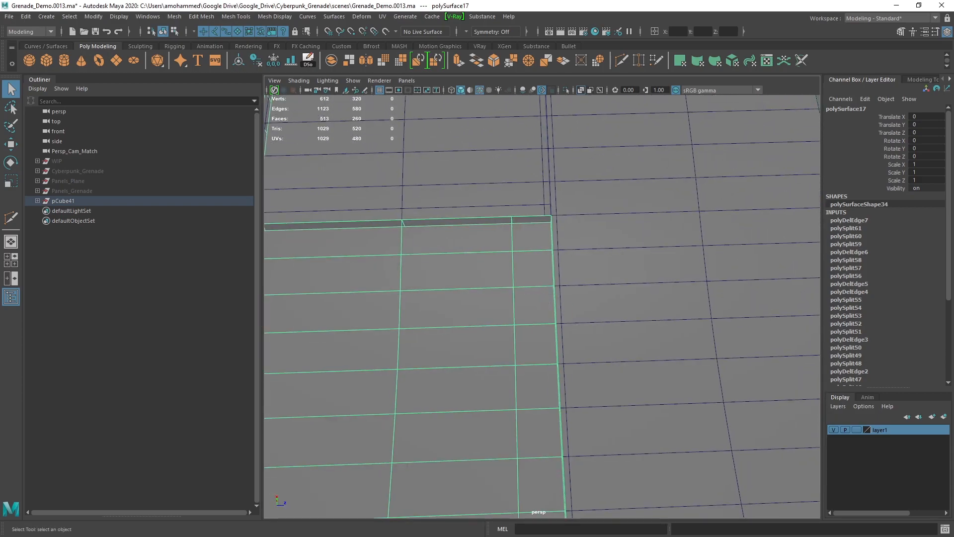
{"action": "key", "text": "f"}
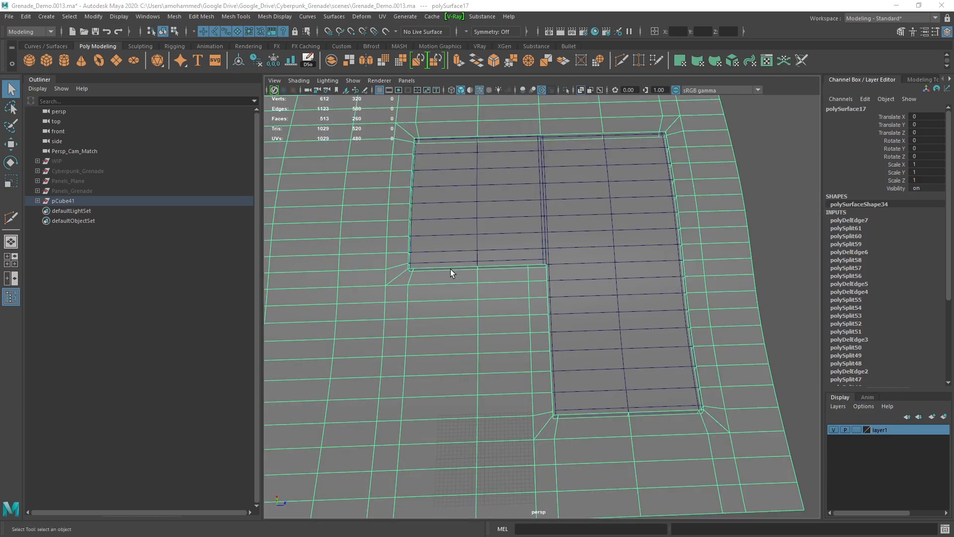
{"action": "scroll", "coordinate": [599, 259], "scroll_direction": "up", "scroll_amount": 3}
{"action": "scroll", "coordinate": [539, 294], "scroll_direction": "up", "scroll_amount": 2}
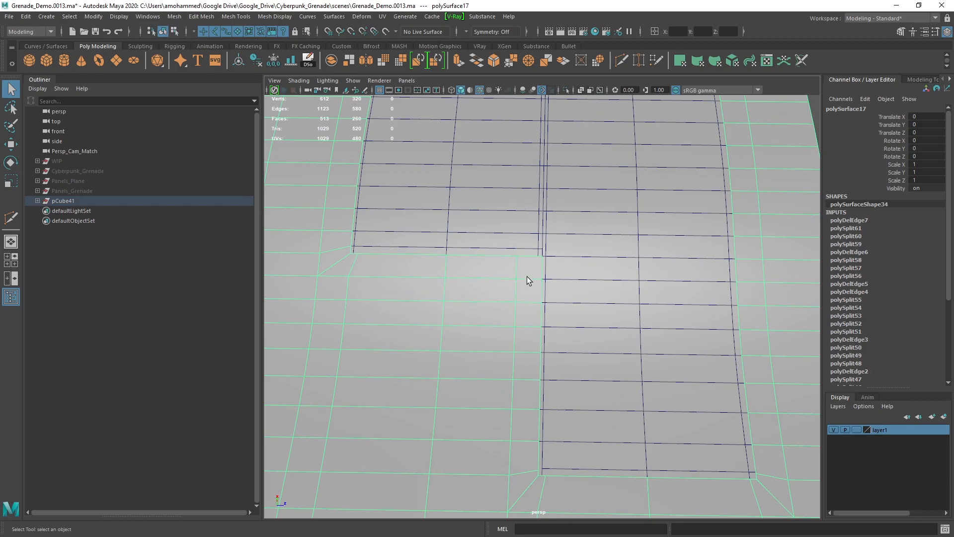
Step: Select the face loop bordering the panels and briefly try the Multi-Cut tool
{"action": "right_click", "coordinate": [527, 280], "text": "shift"}
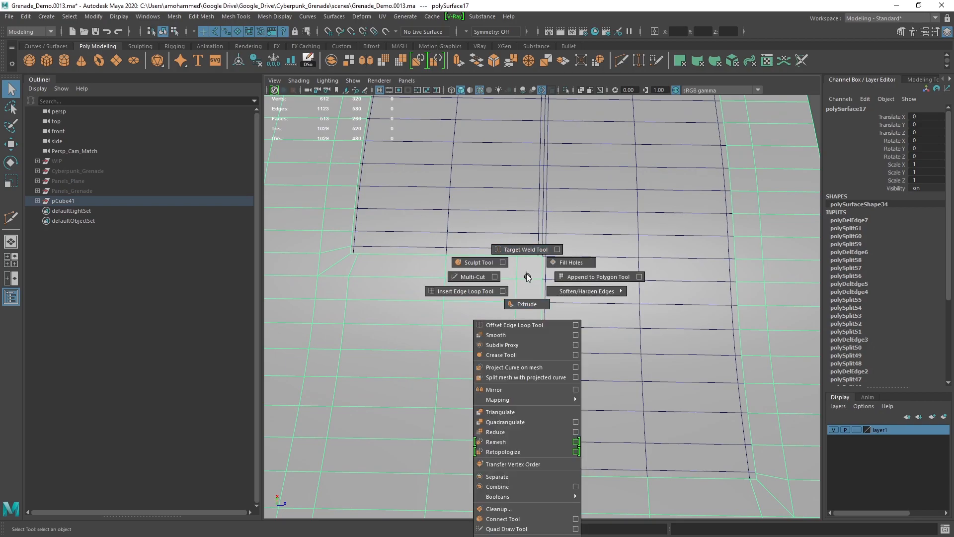
{"action": "right_click_drag", "start_coordinate": [432, 258], "coordinate": [432, 290]}
{"action": "left_click", "coordinate": [419, 266]}
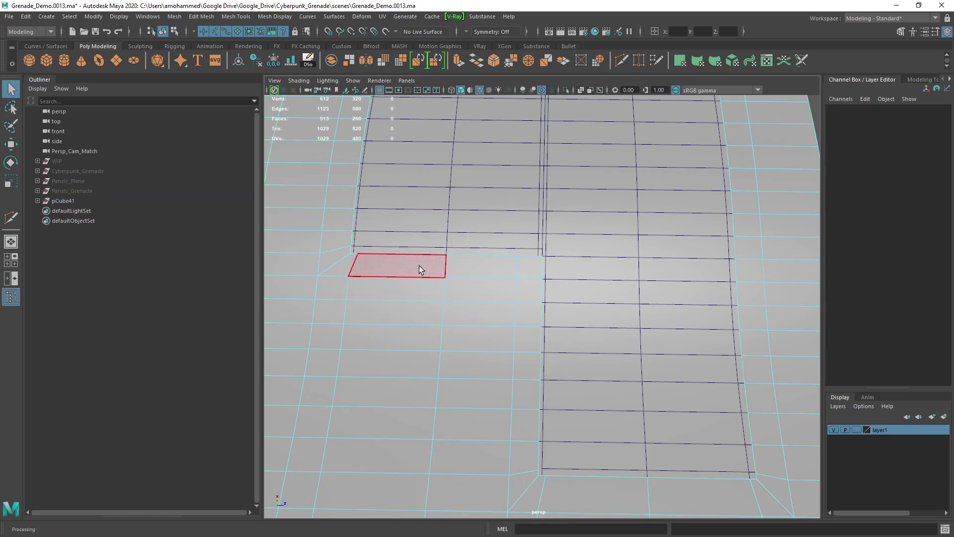
{"action": "double_click", "coordinate": [472, 271], "text": "shift"}
{"action": "scroll", "coordinate": [696, 315], "scroll_direction": "down", "scroll_amount": 3}
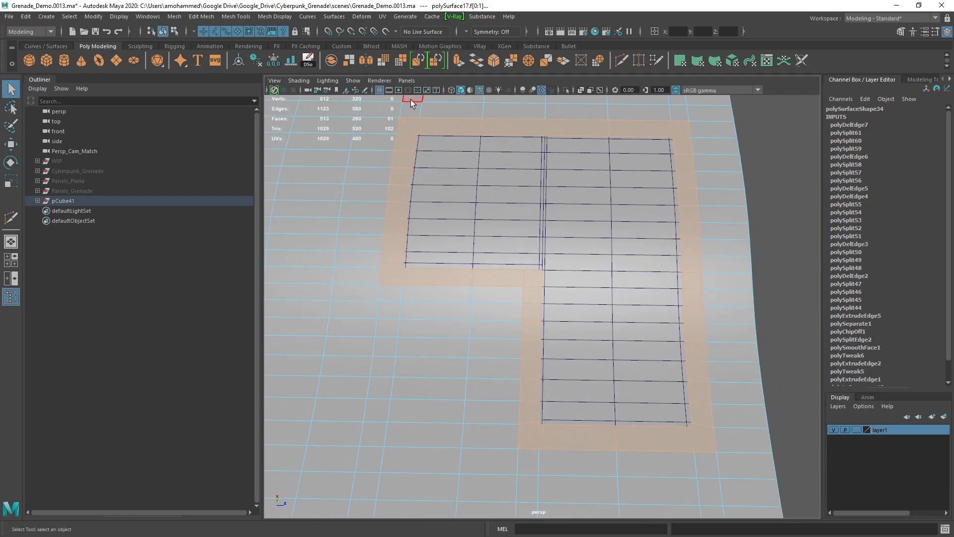
{"action": "scroll", "coordinate": [542, 260], "scroll_direction": "up", "scroll_amount": 4}
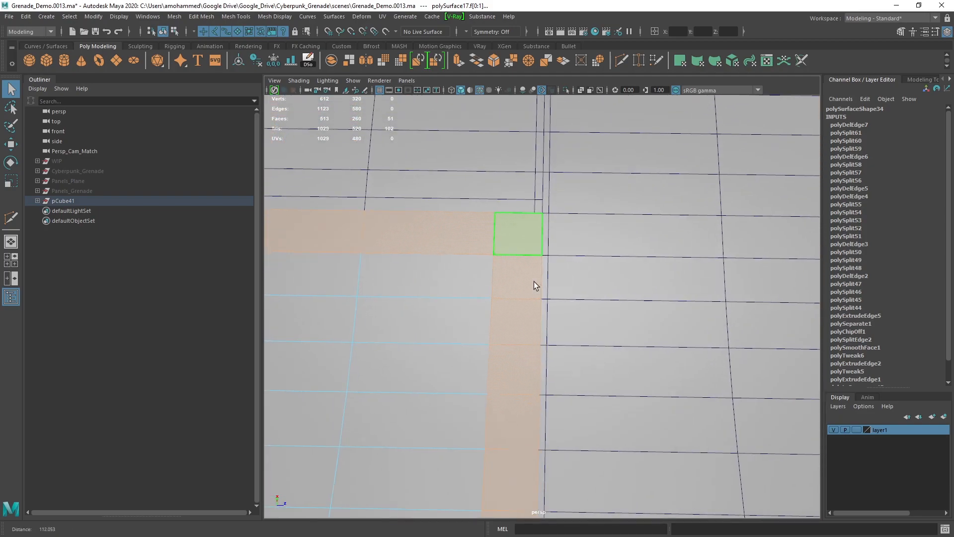
{"action": "mouse_move", "coordinate": [514, 252]}
{"action": "right_mouse_down", "text": "shift"}
{"action": "mouse_move", "coordinate": [492, 268]}
{"action": "mouse_move", "coordinate": [468, 257]}
{"action": "right_mouse_up", "text": "shift"}
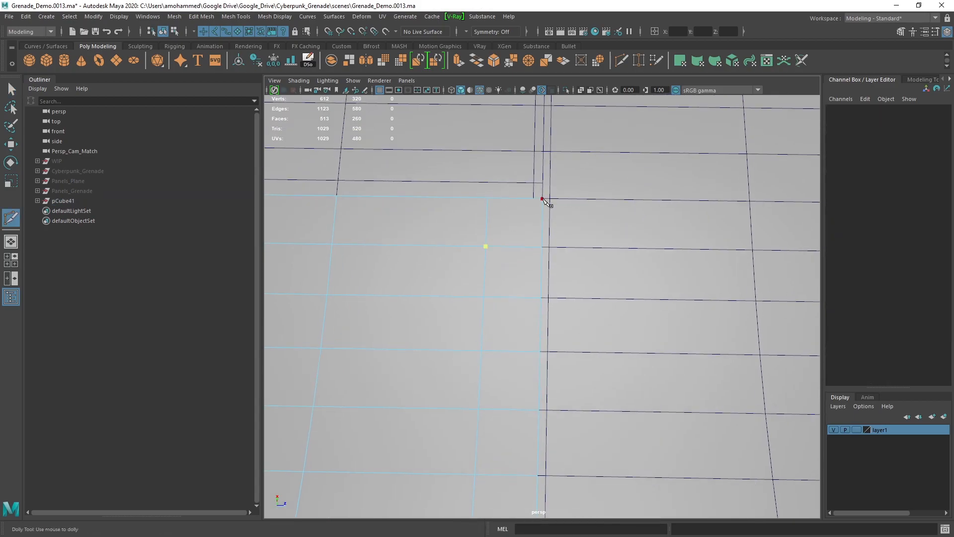
{"action": "scroll", "coordinate": [507, 235], "scroll_direction": "down", "scroll_amount": 3}
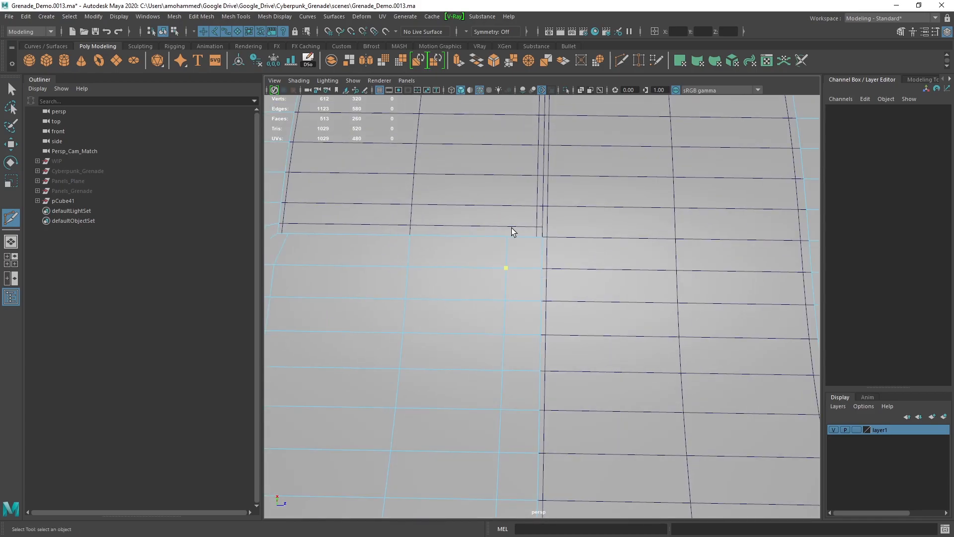
{"action": "key", "text": "q"}
{"action": "scroll", "coordinate": [527, 232], "scroll_direction": "down", "scroll_amount": 3}
Step: Re-angle the view and choose Multi-Cut again from the polygon marking menu
{"action": "right_click_drag", "start_coordinate": [444, 284], "coordinate": [445, 285]}
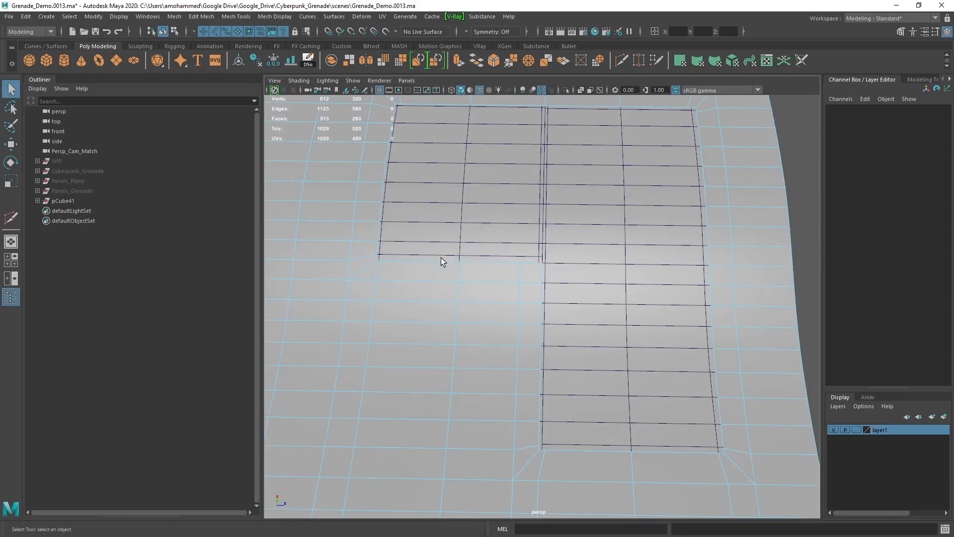
{"action": "middle_click_drag", "start_coordinate": [448, 265], "coordinate": [452, 257], "text": "alt"}
{"action": "right_click_drag", "start_coordinate": [458, 239], "coordinate": [393, 239], "text": "shift"}
{"action": "middle_click_drag", "start_coordinate": [462, 246], "coordinate": [522, 284], "text": "alt"}
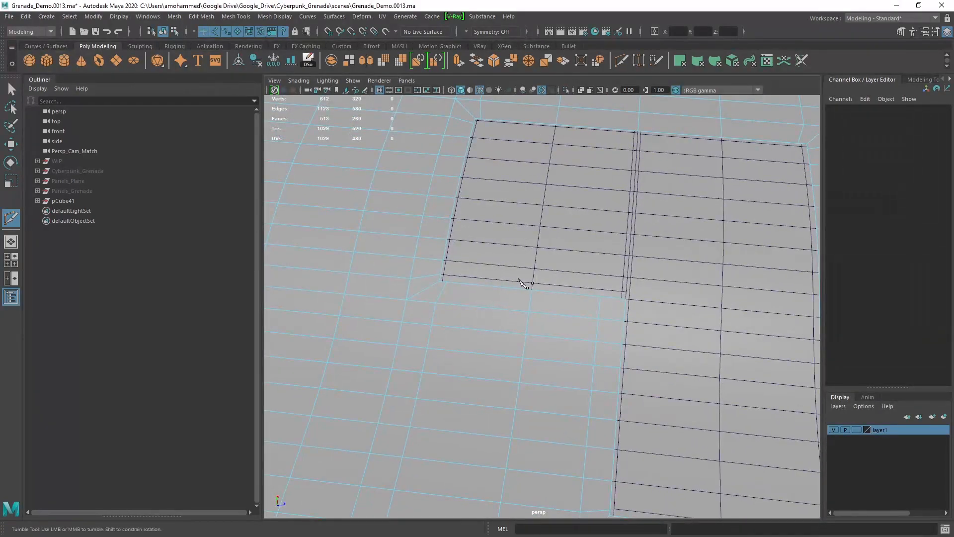
Step: Preview the whole plane smoothed with Wireframe on Shaded turned off
{"action": "right_click_drag", "start_coordinate": [549, 210], "coordinate": [567, 193]}
{"action": "left_click", "coordinate": [612, 238]}
{"action": "key", "text": "3"}
{"action": "middle_click_drag", "start_coordinate": [564, 388], "coordinate": [705, 257], "text": "alt"}
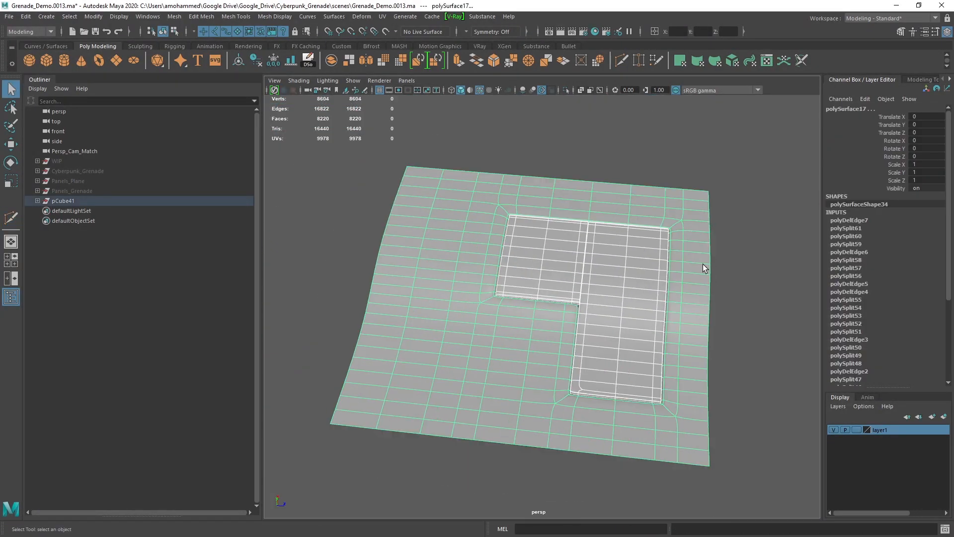
{"action": "left_click", "coordinate": [604, 261]}
{"action": "middle_click_drag", "start_coordinate": [604, 261], "coordinate": [499, 116], "text": "alt"}
{"action": "left_click", "coordinate": [486, 90]}
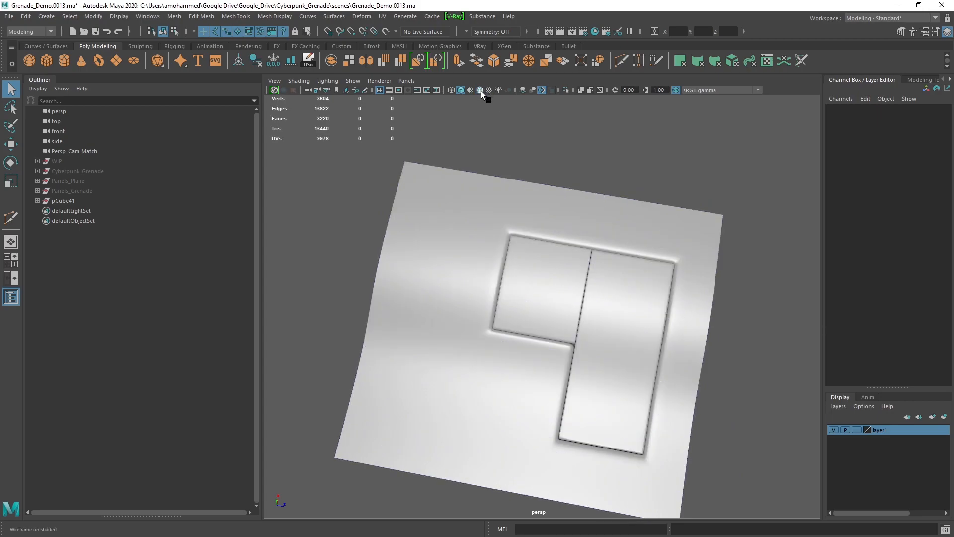
Step: Tumble in close on the recessed panel corner and reselect the plane
{"action": "middle_click_drag", "start_coordinate": [522, 224], "coordinate": [597, 289], "text": "alt"}
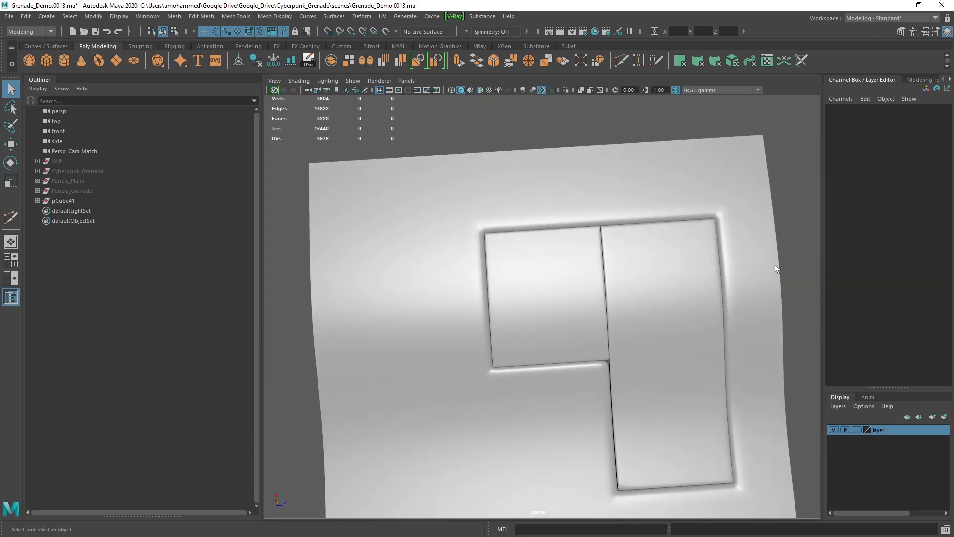
{"action": "middle_click_drag", "start_coordinate": [780, 260], "coordinate": [675, 321], "text": "alt"}
{"action": "mouse_move", "coordinate": [582, 268]}
{"action": "right_mouse_down", "text": "alt"}
{"action": "mouse_move", "coordinate": [534, 306]}
{"action": "mouse_move", "coordinate": [552, 275]}
{"action": "right_mouse_up", "text": "alt"}
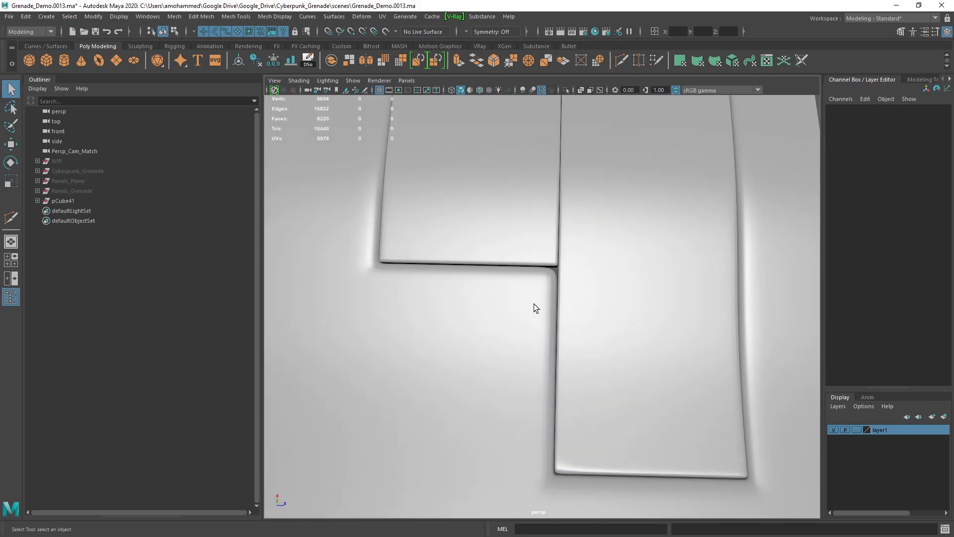
{"action": "left_click", "coordinate": [533, 302]}
{"action": "left_click_drag", "start_coordinate": [464, 247], "coordinate": [448, 287], "text": "alt"}
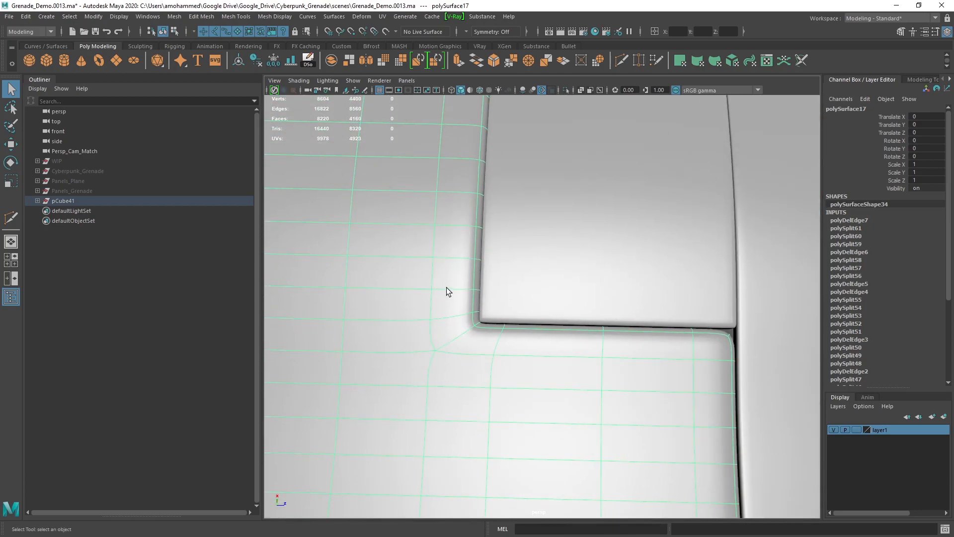
Step: Start a Multi-Cut on the panel corner edge and inspect it from several angles
{"action": "mouse_move", "coordinate": [525, 290]}
{"action": "left_mouse_down", "text": "alt"}
{"action": "mouse_move", "coordinate": [541, 258]}
{"action": "mouse_move", "coordinate": [514, 266]}
{"action": "left_mouse_up", "text": "alt"}
{"action": "right_click_drag", "start_coordinate": [515, 266], "coordinate": [492, 266], "text": "shift"}
{"action": "left_click", "coordinate": [534, 298]}
{"action": "right_click_drag", "start_coordinate": [535, 299], "coordinate": [535, 324], "text": "alt"}
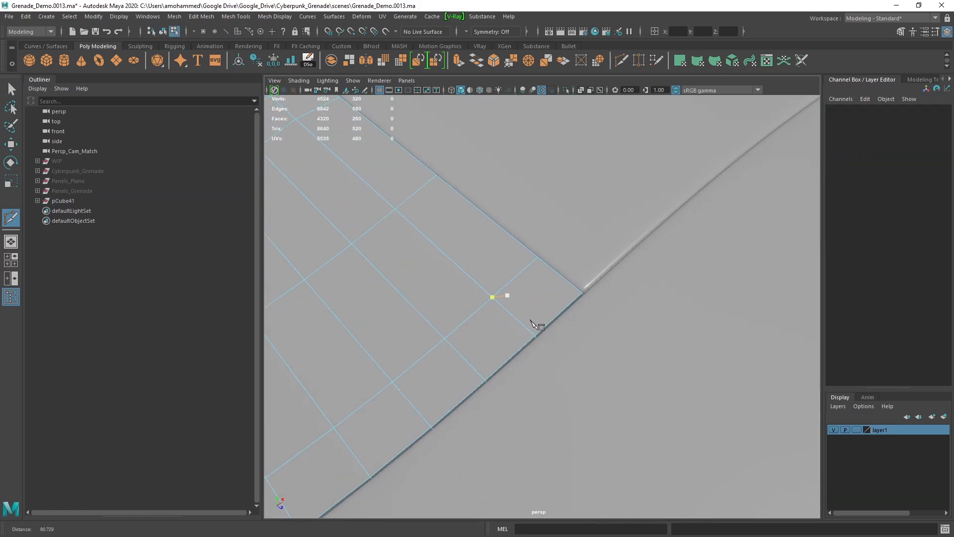
{"action": "right_click_drag", "start_coordinate": [578, 287], "coordinate": [587, 303], "text": "alt"}
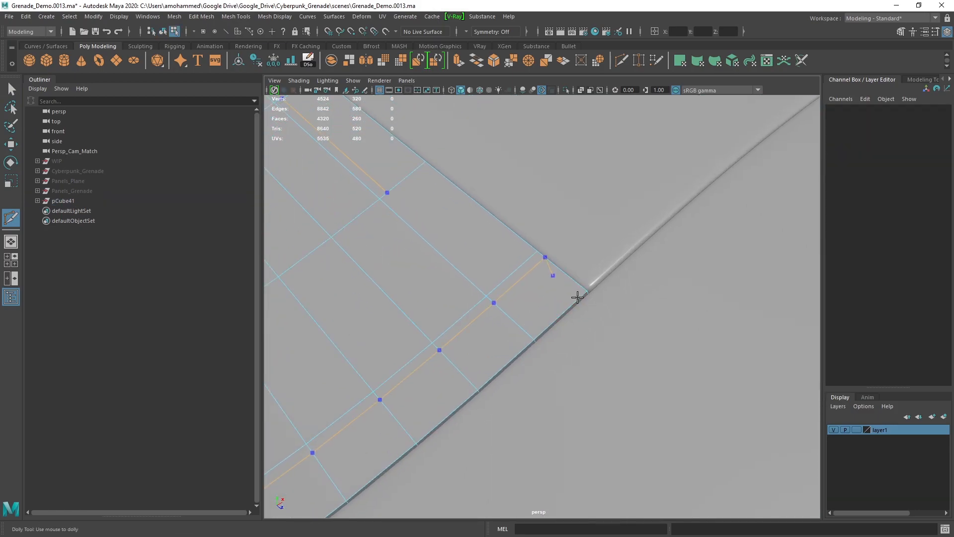
{"action": "left_click_drag", "start_coordinate": [453, 238], "coordinate": [492, 276], "text": "alt"}
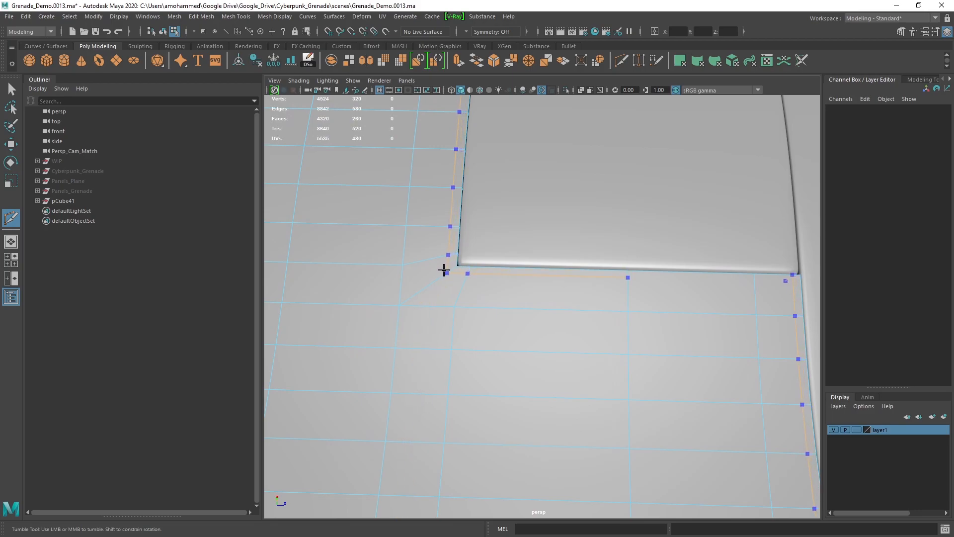
{"action": "right_click_drag", "start_coordinate": [583, 322], "coordinate": [522, 313], "text": "alt"}
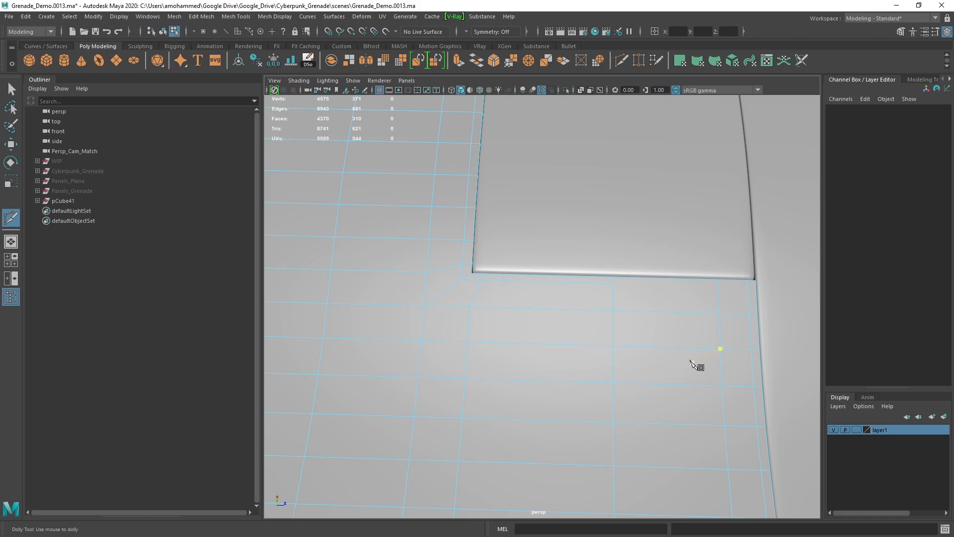
{"action": "right_click_drag", "start_coordinate": [692, 362], "coordinate": [582, 299], "text": "alt"}
{"action": "right_click_drag", "start_coordinate": [566, 246], "coordinate": [384, 225], "text": "alt"}
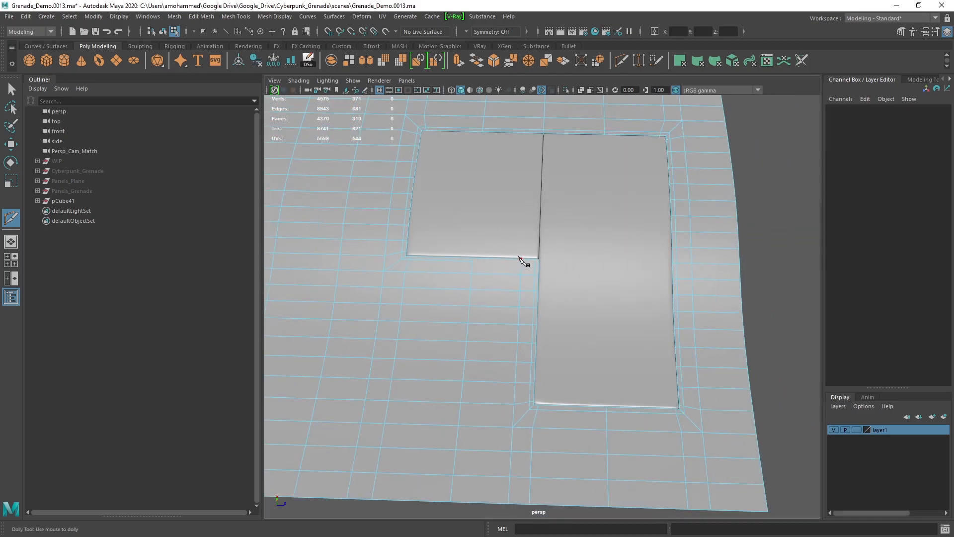
Step: Study the corner and both panels, then select the plane and close in on its rim corner
{"action": "right_click_drag", "start_coordinate": [522, 258], "coordinate": [597, 259], "text": "alt"}
{"action": "left_click_drag", "start_coordinate": [596, 259], "coordinate": [469, 279], "text": "alt"}
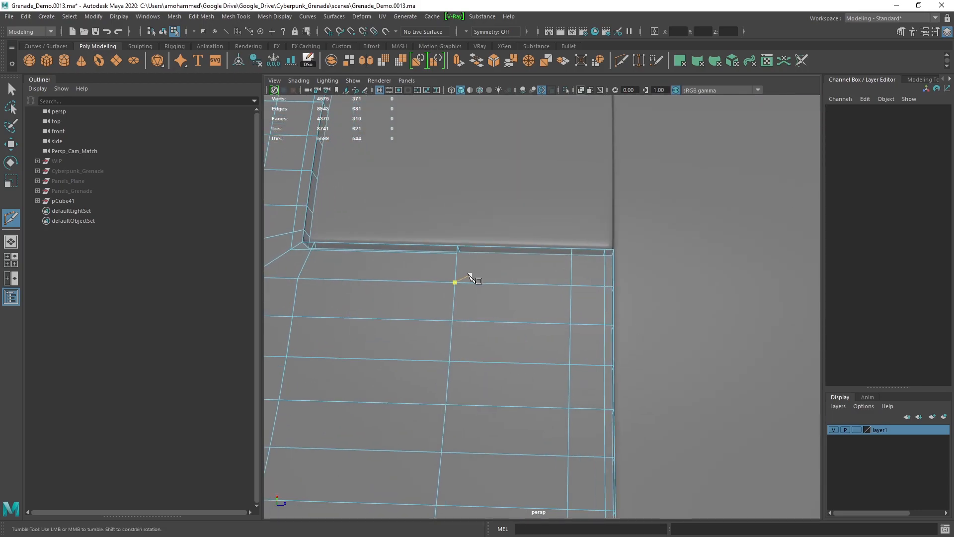
{"action": "right_click_drag", "start_coordinate": [470, 278], "coordinate": [498, 288], "text": "alt"}
{"action": "mouse_move", "coordinate": [515, 289]}
{"action": "left_mouse_down", "text": "alt"}
{"action": "mouse_move", "coordinate": [477, 283]}
{"action": "mouse_move", "coordinate": [544, 287]}
{"action": "mouse_move", "coordinate": [638, 332]}
{"action": "left_mouse_up", "text": "alt"}
{"action": "right_click_drag", "start_coordinate": [638, 332], "coordinate": [533, 303], "text": "alt"}
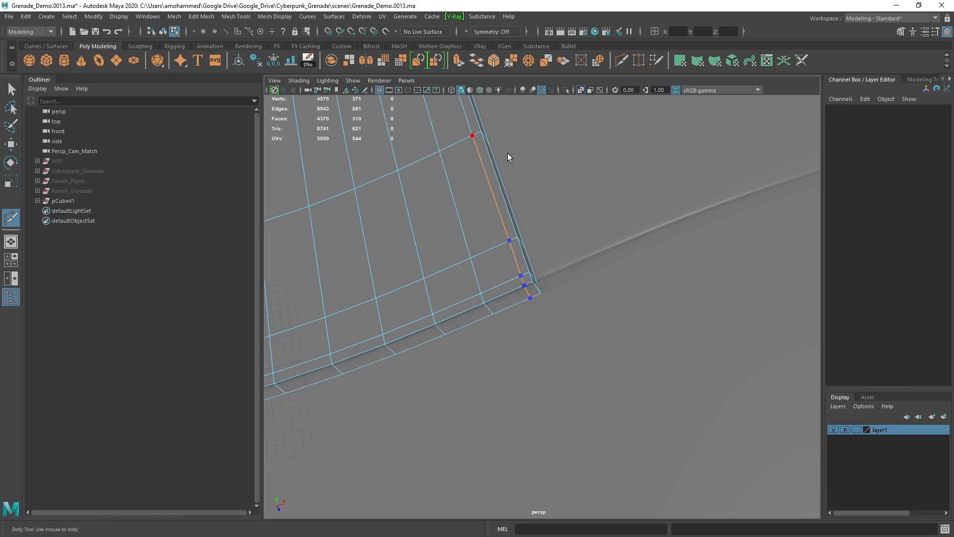
{"action": "mouse_move", "coordinate": [509, 157]}
{"action": "left_mouse_down", "text": "alt"}
{"action": "mouse_move", "coordinate": [578, 240]}
{"action": "mouse_move", "coordinate": [678, 243]}
{"action": "mouse_move", "coordinate": [637, 273]}
{"action": "mouse_move", "coordinate": [708, 320]}
{"action": "left_mouse_up", "text": "alt"}
{"action": "left_click", "coordinate": [621, 279]}
{"action": "right_click_drag", "start_coordinate": [649, 234], "coordinate": [617, 244], "text": "alt"}
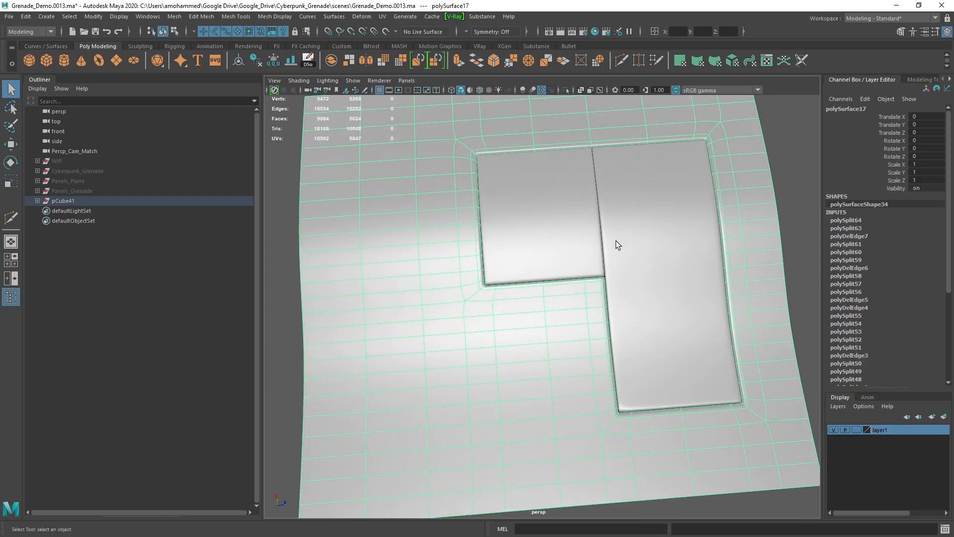
{"action": "left_click_drag", "start_coordinate": [617, 245], "coordinate": [515, 206], "text": "alt"}
{"action": "mouse_move", "coordinate": [514, 205]}
{"action": "right_mouse_down", "text": "alt"}
{"action": "mouse_move", "coordinate": [633, 328]}
{"action": "mouse_move", "coordinate": [486, 201]}
{"action": "mouse_move", "coordinate": [583, 297]}
{"action": "right_mouse_up", "text": "alt"}
Step: Insert a supporting edge loop along the plane rim with Multi-Cut and reselect the plane
{"action": "right_click_drag", "start_coordinate": [496, 191], "coordinate": [451, 188], "text": "shift"}
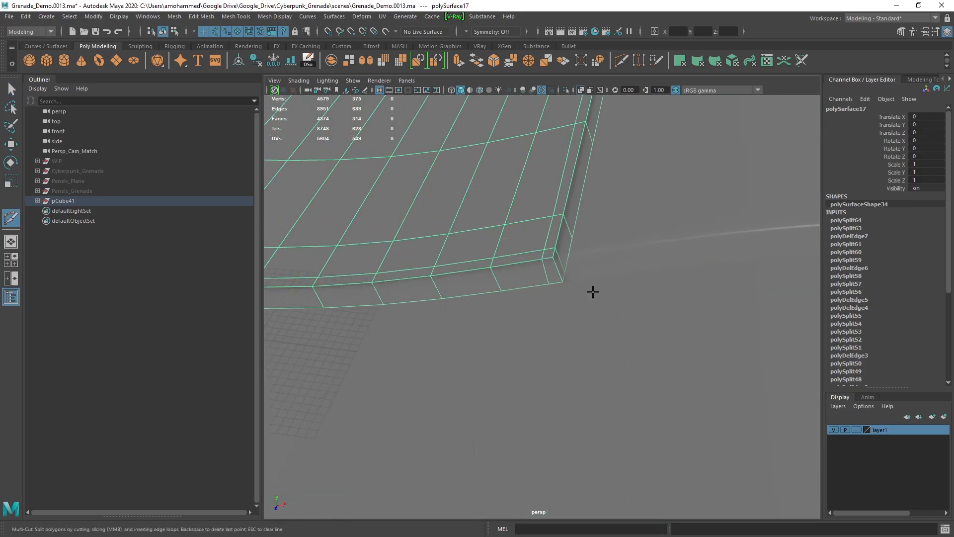
{"action": "left_click", "coordinate": [553, 269], "text": "ctrl"}
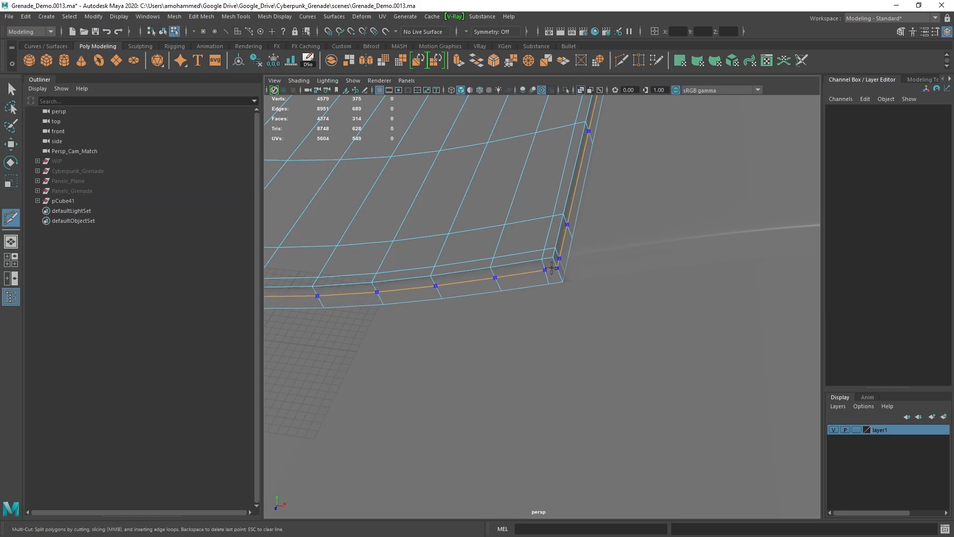
{"action": "left_click", "coordinate": [557, 265], "text": "ctrl"}
{"action": "key", "text": "q"}
{"action": "mouse_move", "coordinate": [567, 224]}
{"action": "left_mouse_down", "text": "alt"}
{"action": "mouse_move", "coordinate": [490, 266]}
{"action": "mouse_move", "coordinate": [562, 257]}
{"action": "left_mouse_up", "text": "alt"}
{"action": "left_click_drag", "start_coordinate": [483, 232], "coordinate": [567, 254]}
Step: View the plate and its two panel pieces smoothed from several angles
{"action": "key", "text": "5"}
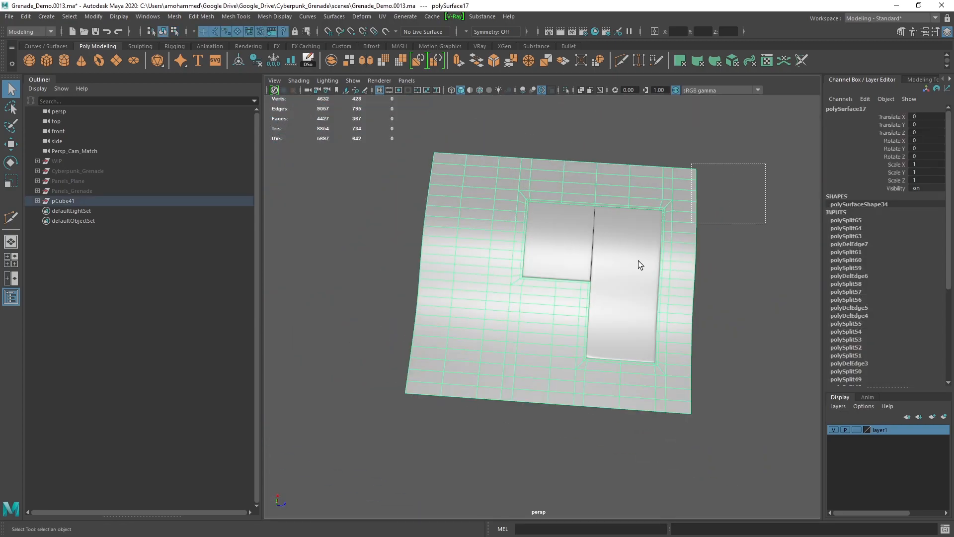
{"action": "left_click", "coordinate": [730, 246]}
{"action": "key", "text": "3"}
{"action": "mouse_move", "coordinate": [716, 309]}
{"action": "left_mouse_down", "text": "alt"}
{"action": "mouse_move", "coordinate": [641, 271]}
{"action": "mouse_move", "coordinate": [596, 265]}
{"action": "left_mouse_up", "text": "alt"}
{"action": "mouse_move", "coordinate": [545, 173]}
{"action": "left_mouse_down", "text": "alt"}
{"action": "mouse_move", "coordinate": [530, 207]}
{"action": "mouse_move", "coordinate": [580, 234]}
{"action": "left_mouse_up", "text": "alt"}
{"action": "left_click", "coordinate": [585, 246]}
{"action": "left_click", "coordinate": [613, 259]}
{"action": "mouse_move", "coordinate": [689, 319]}
{"action": "left_mouse_down", "text": "alt"}
{"action": "mouse_move", "coordinate": [585, 317]}
{"action": "mouse_move", "coordinate": [590, 252]}
{"action": "left_mouse_up", "text": "alt"}
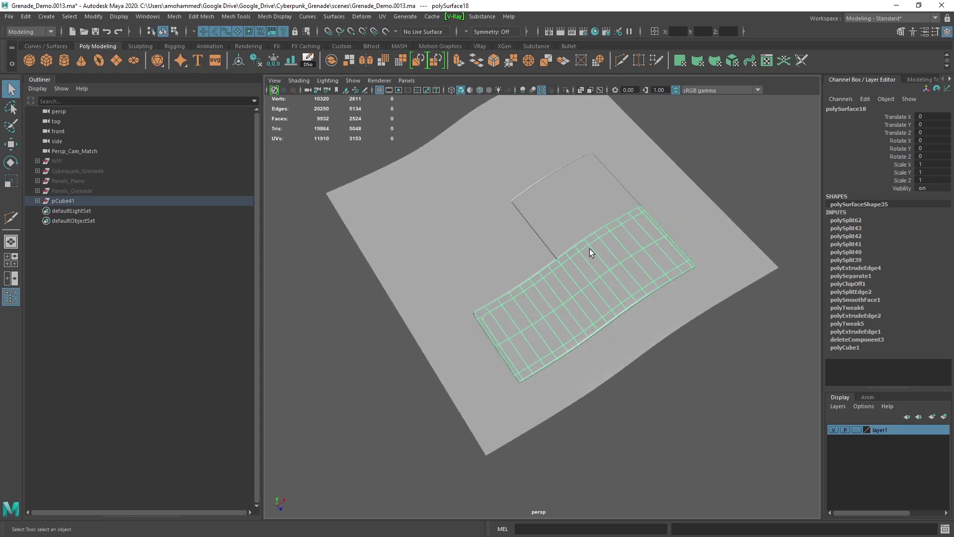
{"action": "left_click", "coordinate": [504, 337]}
{"action": "left_click", "coordinate": [699, 137]}
{"action": "mouse_move", "coordinate": [699, 136]}
{"action": "left_mouse_down", "text": "alt"}
{"action": "mouse_move", "coordinate": [589, 224]}
{"action": "mouse_move", "coordinate": [590, 237]}
{"action": "mouse_move", "coordinate": [681, 224]}
{"action": "mouse_move", "coordinate": [671, 244]}
{"action": "mouse_move", "coordinate": [562, 213]}
{"action": "mouse_move", "coordinate": [524, 235]}
{"action": "mouse_move", "coordinate": [588, 227]}
{"action": "left_mouse_up", "text": "alt"}
Step: Smooth-preview the curved plate again, show its cage with 2, then return to the base mesh head-on
{"action": "left_click", "coordinate": [555, 218]}
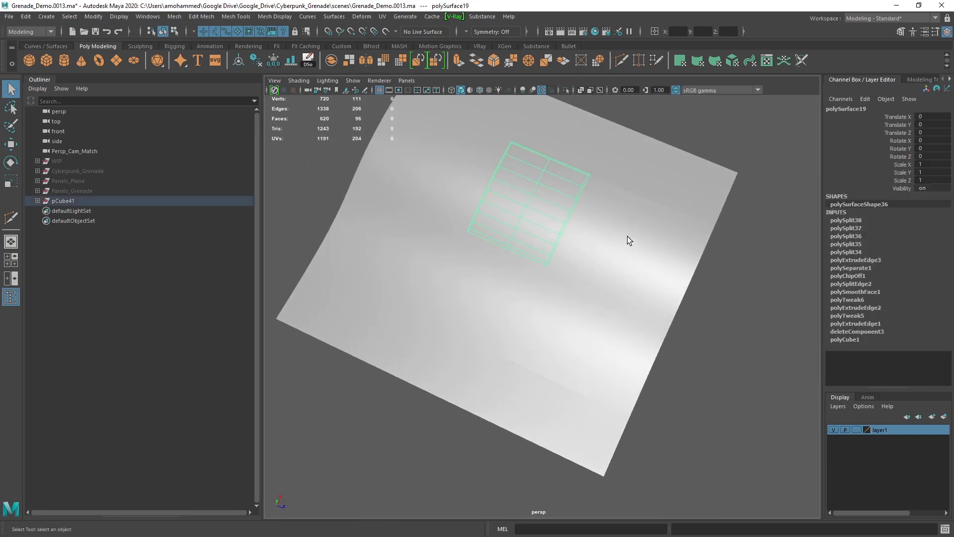
{"action": "mouse_move", "coordinate": [487, 331]}
{"action": "left_mouse_down", "text": "alt"}
{"action": "mouse_move", "coordinate": [572, 260]}
{"action": "mouse_move", "coordinate": [550, 303]}
{"action": "left_mouse_up", "text": "alt"}
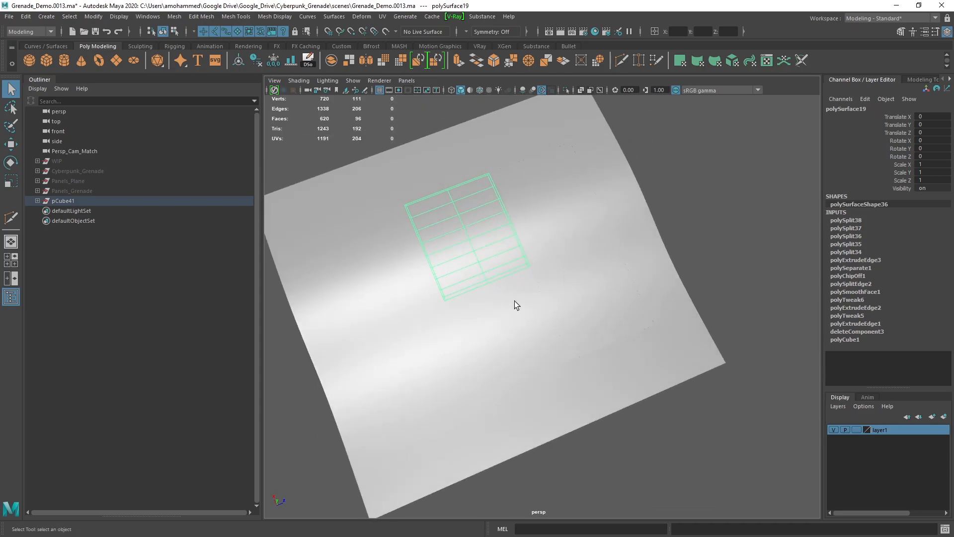
{"action": "left_click", "coordinate": [427, 381]}
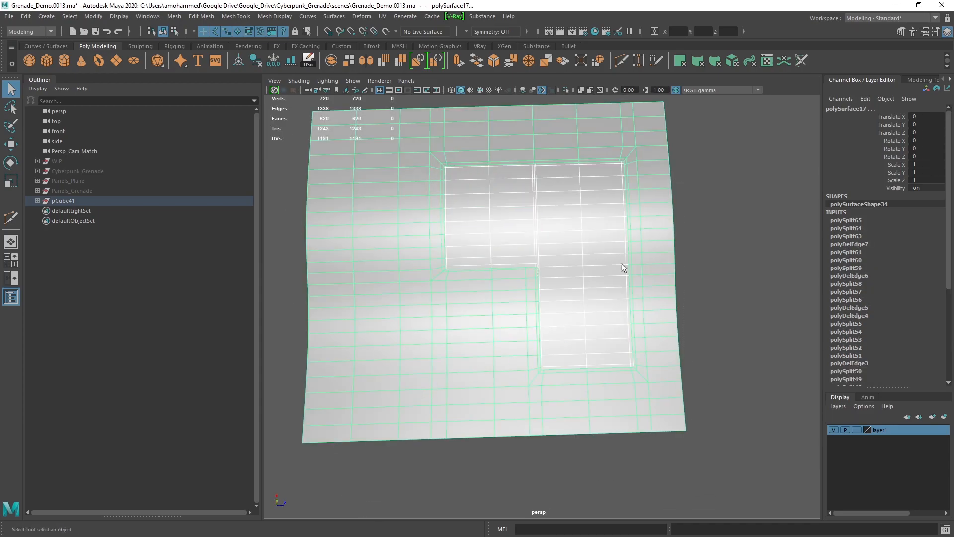
{"action": "key", "text": "3"}
{"action": "left_click", "coordinate": [743, 229]}
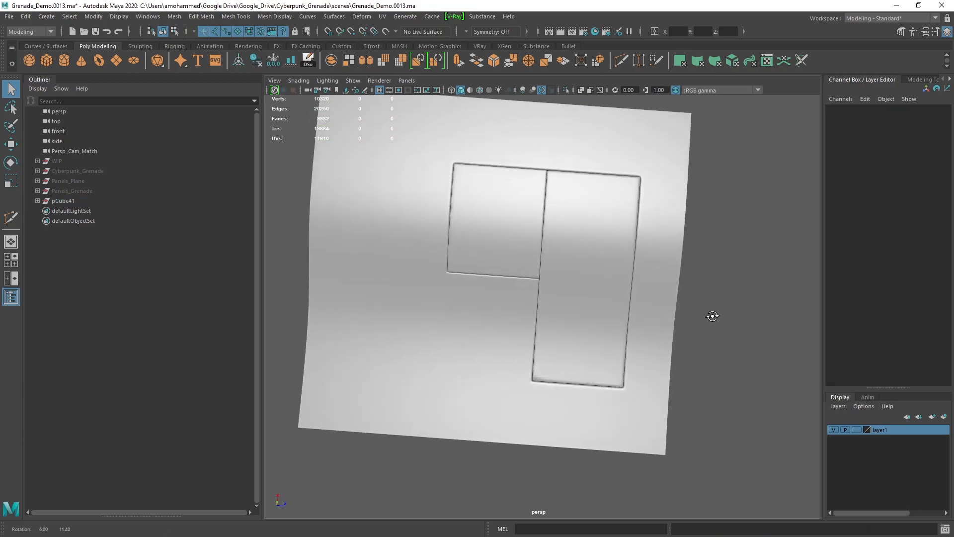
{"action": "mouse_move", "coordinate": [708, 313]}
{"action": "left_mouse_down", "text": "alt"}
{"action": "mouse_move", "coordinate": [677, 303]}
{"action": "mouse_move", "coordinate": [691, 336]}
{"action": "mouse_move", "coordinate": [628, 297]}
{"action": "mouse_move", "coordinate": [479, 297]}
{"action": "mouse_move", "coordinate": [603, 288]}
{"action": "mouse_move", "coordinate": [641, 254]}
{"action": "left_mouse_up", "text": "alt"}
{"action": "left_click", "coordinate": [468, 322]}
{"action": "key", "text": "2"}
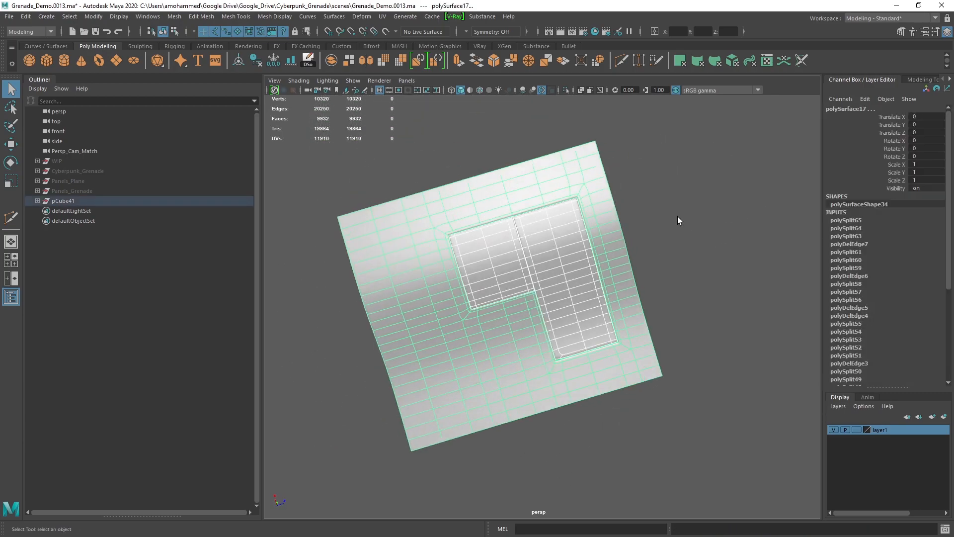
{"action": "key", "text": "1"}
{"action": "left_click_drag", "start_coordinate": [691, 191], "coordinate": [592, 219], "text": "alt"}
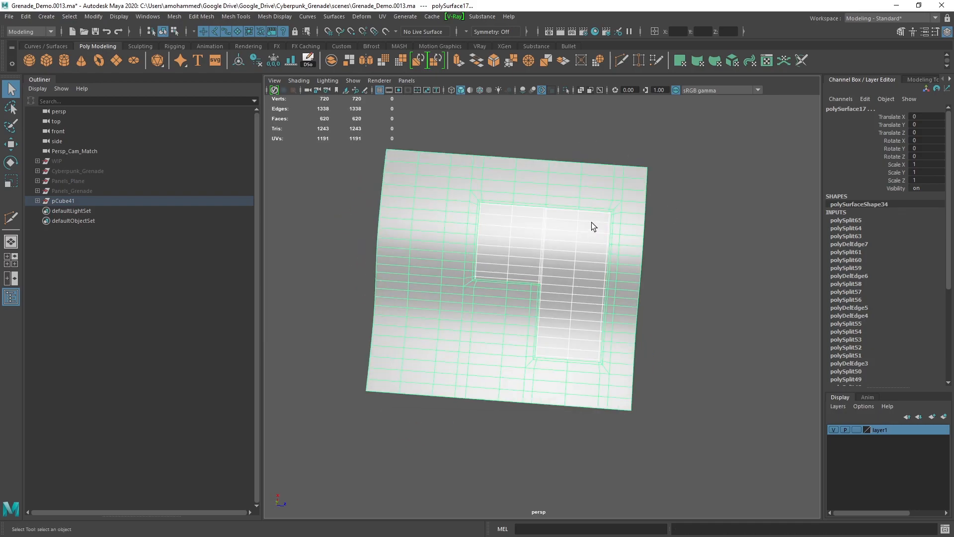
{"action": "left_click_drag", "start_coordinate": [605, 259], "coordinate": [671, 217], "text": "alt"}
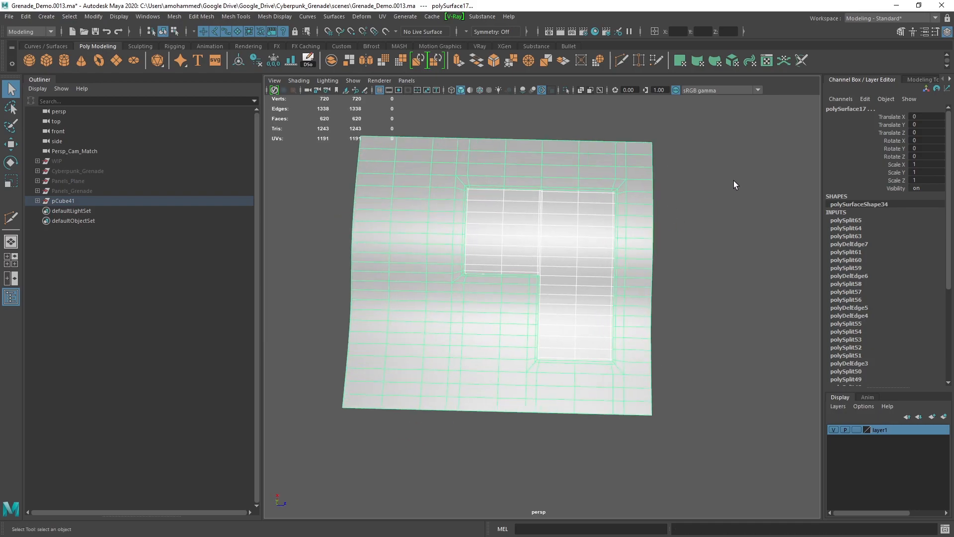
Step: Harden the plate's edges via Soften/Harden Edges > Harden Edge and check the result
{"action": "right_click", "coordinate": [734, 182], "text": "shift"}
{"action": "right_click_drag", "start_coordinate": [734, 181], "coordinate": [818, 211], "text": "shift"}
{"action": "left_click", "coordinate": [686, 209]}
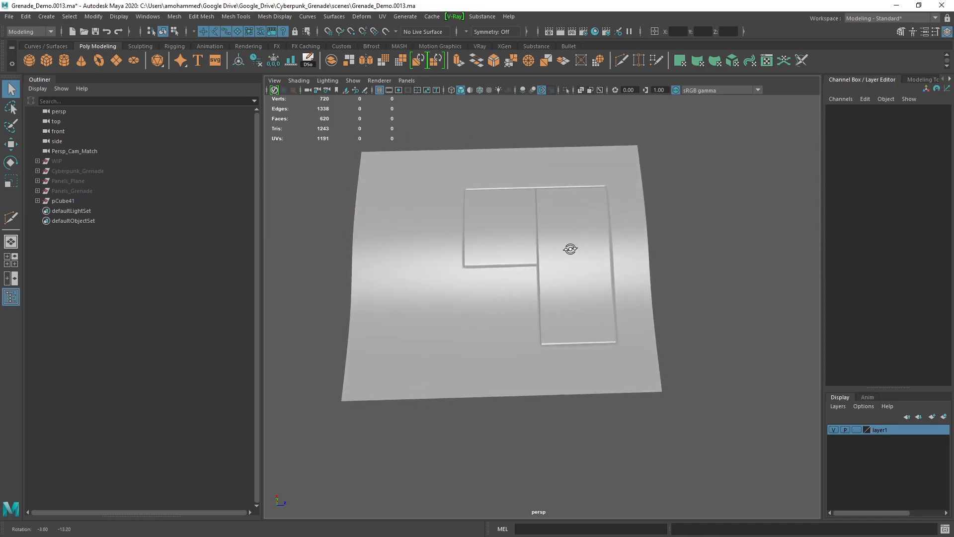
{"action": "mouse_move", "coordinate": [573, 246]}
{"action": "left_mouse_down", "text": "alt"}
{"action": "mouse_move", "coordinate": [557, 260]}
{"action": "mouse_move", "coordinate": [570, 264]}
{"action": "left_mouse_up", "text": "alt"}
{"action": "left_click_drag", "start_coordinate": [522, 234], "coordinate": [574, 216], "text": "alt"}
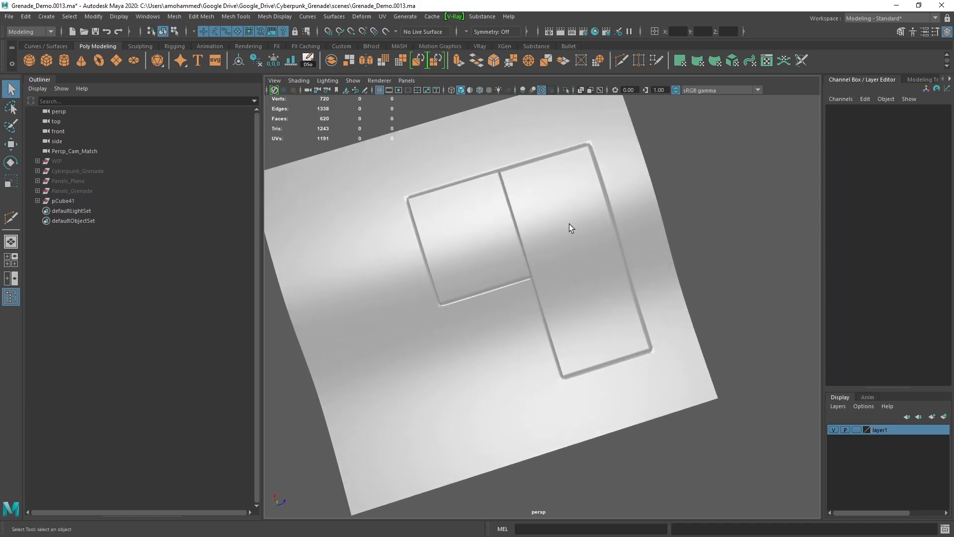
{"action": "left_click", "coordinate": [608, 161]}
{"action": "scroll", "coordinate": [525, 252], "scroll_direction": "down", "scroll_amount": 3}
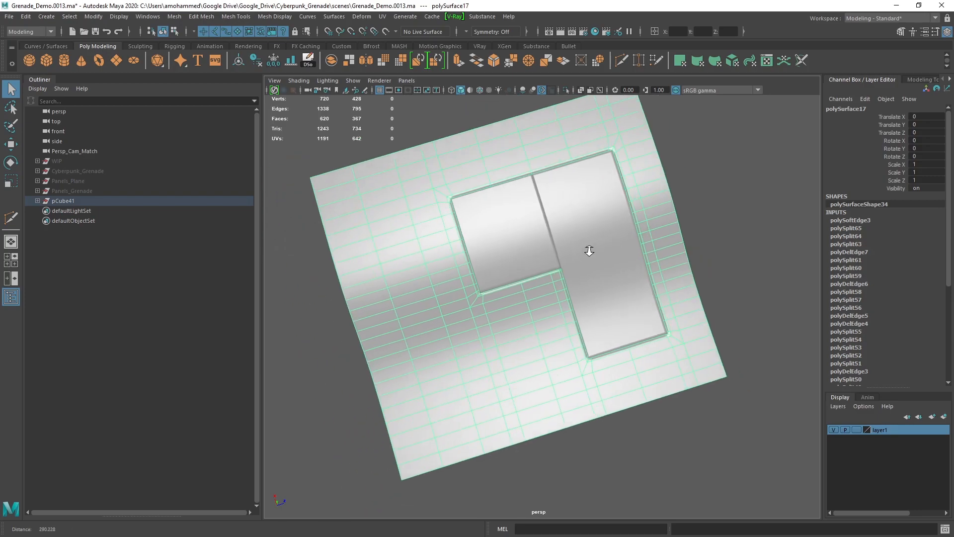
Step: Preview the hardened plate smoothed, return to the cage and reopen the Soften/Harden menu
{"action": "left_click_drag", "start_coordinate": [525, 252], "coordinate": [657, 160], "text": "alt"}
{"action": "key", "text": "3"}
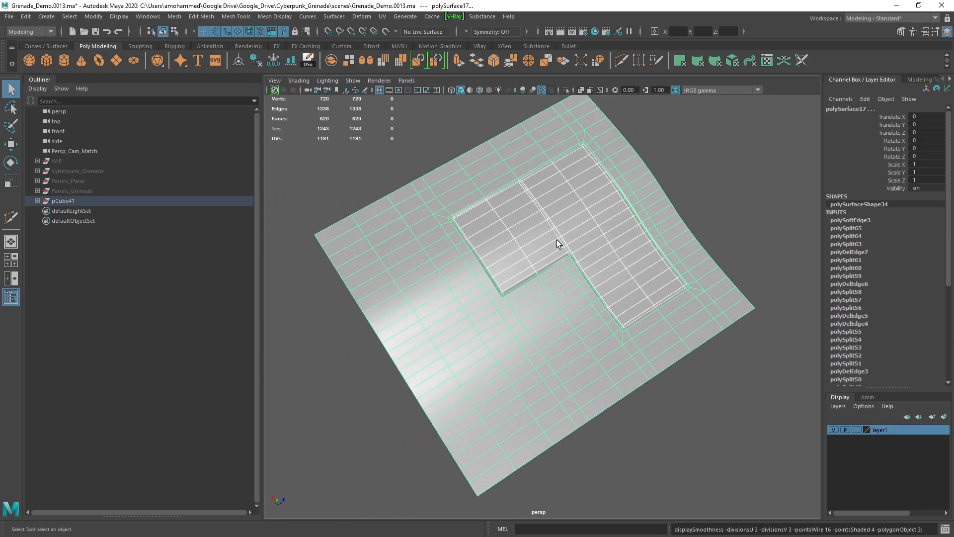
{"action": "mouse_move", "coordinate": [557, 240]}
{"action": "left_mouse_down", "text": "alt"}
{"action": "mouse_move", "coordinate": [562, 270]}
{"action": "mouse_move", "coordinate": [570, 267]}
{"action": "left_mouse_up", "text": "alt"}
{"action": "key", "text": "1"}
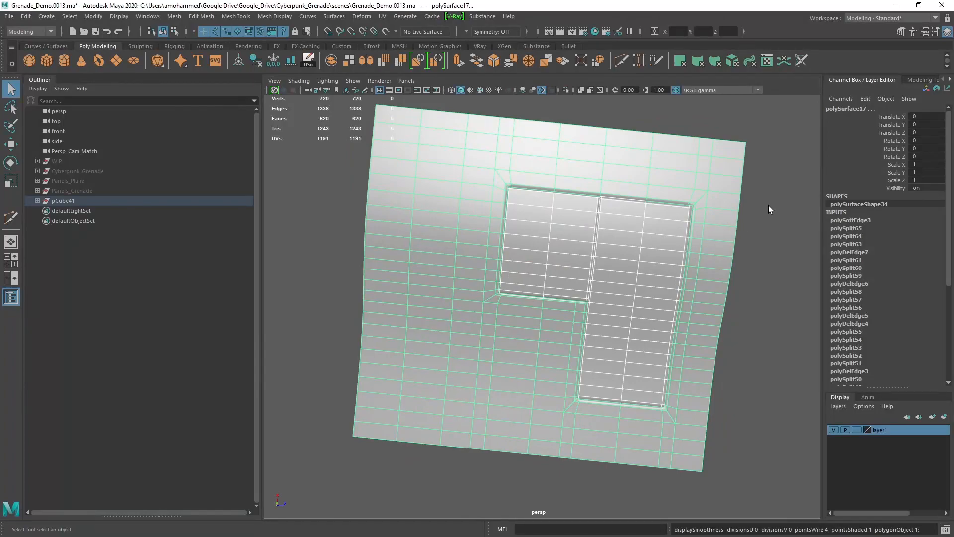
{"action": "right_click", "coordinate": [733, 119], "text": "shift"}
{"action": "right_click_drag", "start_coordinate": [774, 133], "coordinate": [795, 142], "text": "shift"}
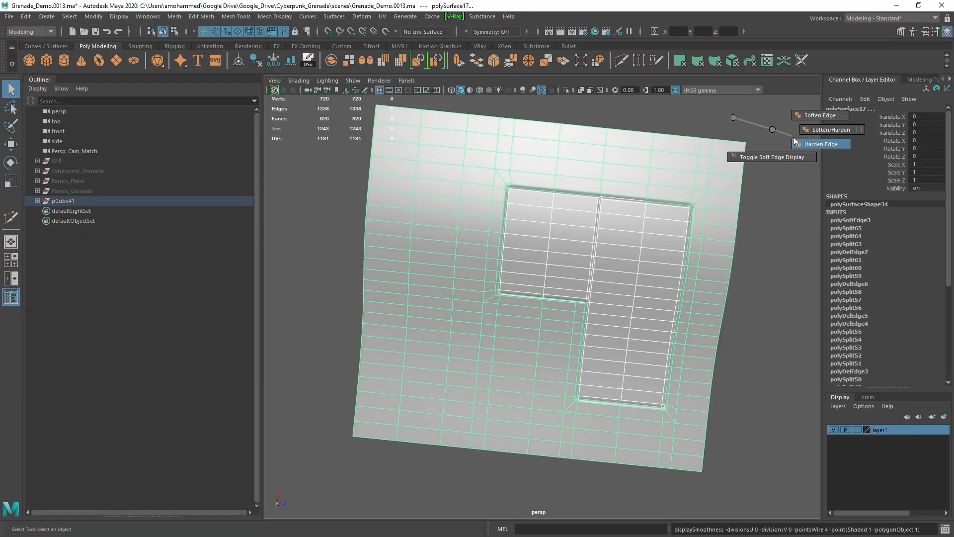
Step: Apply Harden Edge again and view the plate smoothed at 9,932 faces with crisp grooves
{"action": "left_click", "coordinate": [816, 133]}
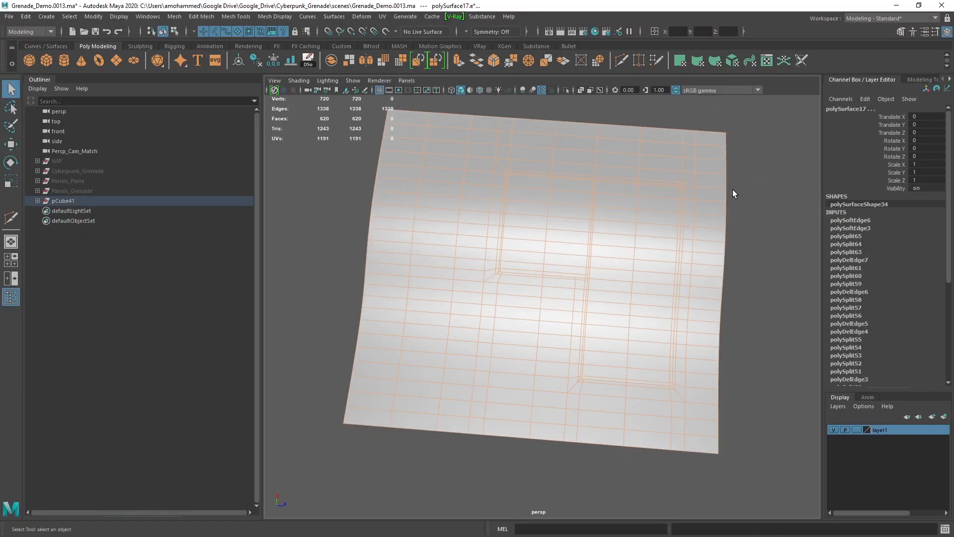
{"action": "left_click", "coordinate": [771, 155]}
{"action": "left_click_drag", "start_coordinate": [678, 230], "coordinate": [633, 217], "text": "alt"}
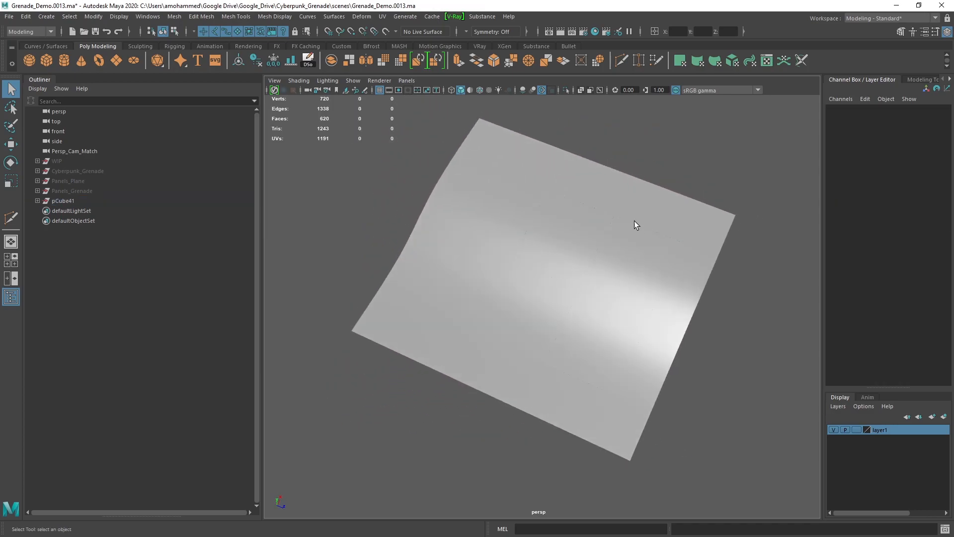
{"action": "mouse_move", "coordinate": [439, 304]}
{"action": "left_mouse_down", "text": "alt"}
{"action": "mouse_move", "coordinate": [617, 332]}
{"action": "mouse_move", "coordinate": [654, 168]}
{"action": "left_mouse_up", "text": "alt"}
{"action": "left_click", "coordinate": [588, 266]}
{"action": "key", "text": "3"}
{"action": "left_click_drag", "start_coordinate": [533, 273], "coordinate": [535, 279], "text": "alt"}
{"action": "left_click_drag", "start_coordinate": [456, 277], "coordinate": [535, 278], "text": "alt"}
Step: Expand Panels_Grenade in the Outliner and unhide the Cyberpunk_Grenade model with Shift+H
{"action": "left_click", "coordinate": [74, 192]}
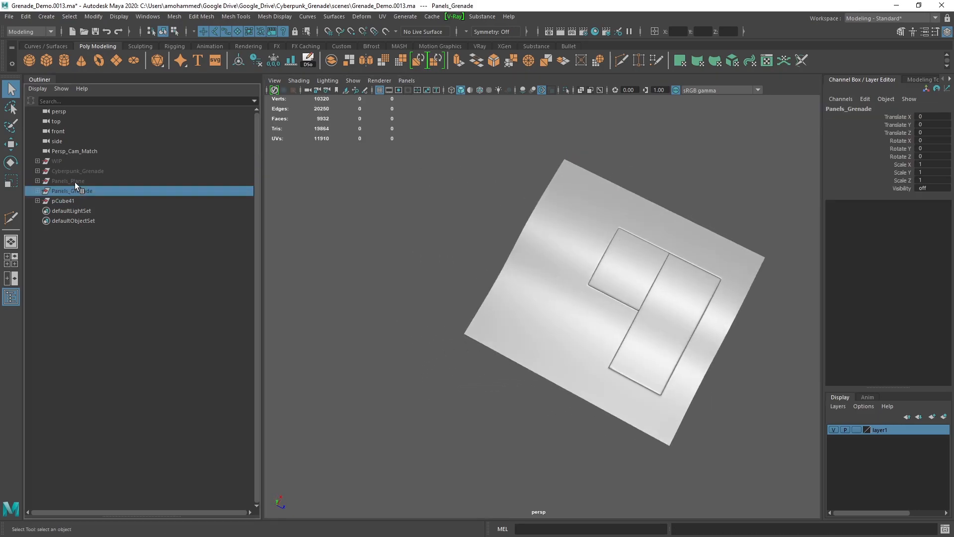
{"action": "left_click_drag", "start_coordinate": [495, 217], "coordinate": [573, 248], "text": "alt"}
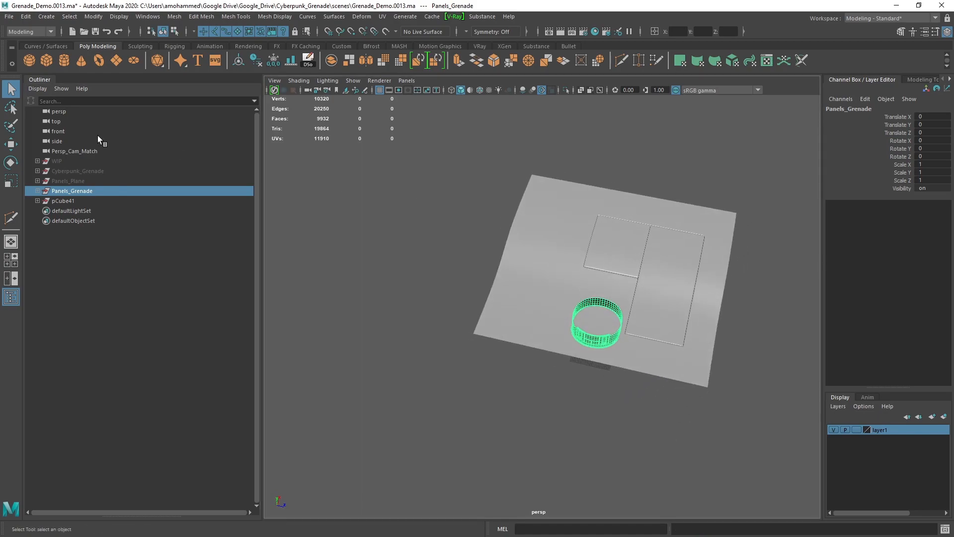
{"action": "left_click", "coordinate": [36, 191]}
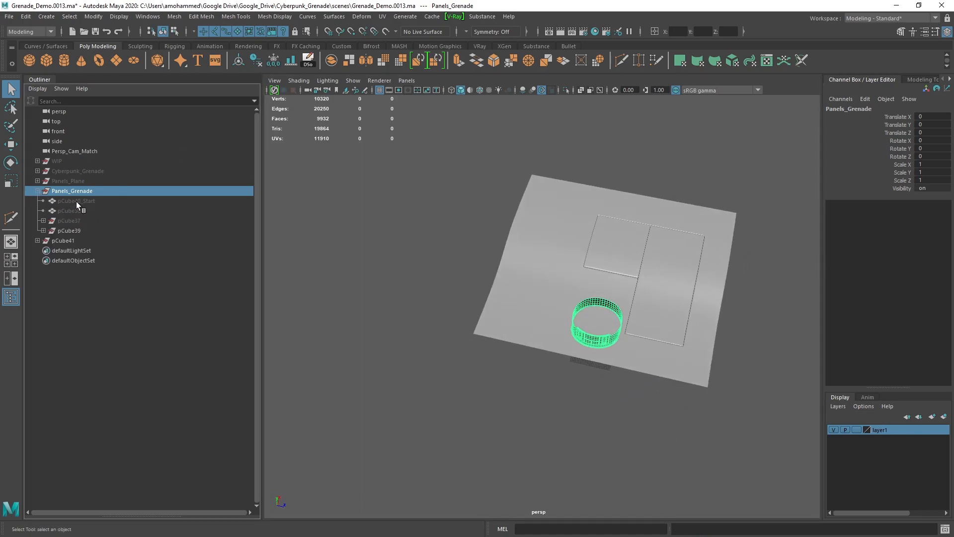
{"action": "left_click_drag", "start_coordinate": [629, 309], "coordinate": [582, 339], "text": "alt"}
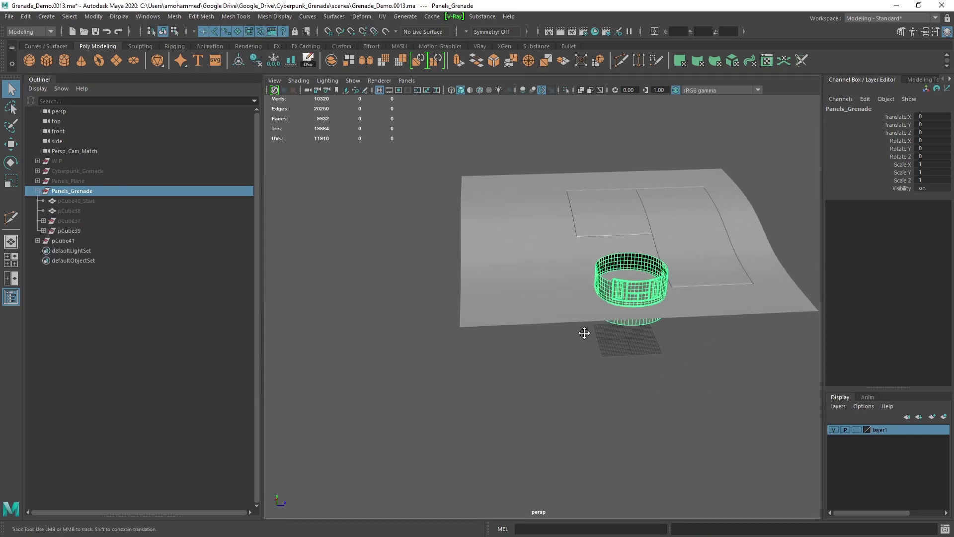
{"action": "left_click", "coordinate": [83, 171]}
{"action": "key", "text": "shift+h"}
{"action": "scroll", "coordinate": [336, 227], "scroll_direction": "up", "scroll_amount": 3}
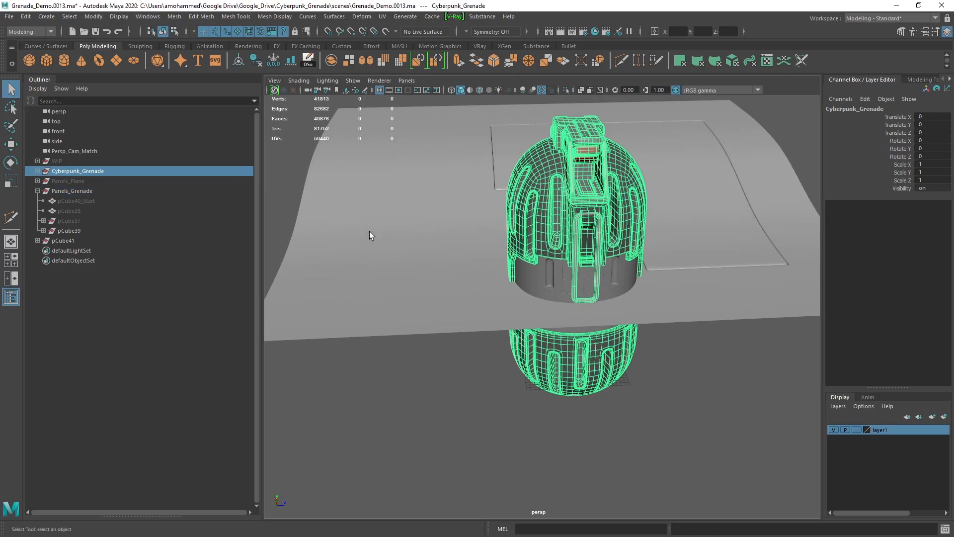
Step: Hide the plane pCube41 and turn the view toward the grenade
{"action": "left_click", "coordinate": [63, 240]}
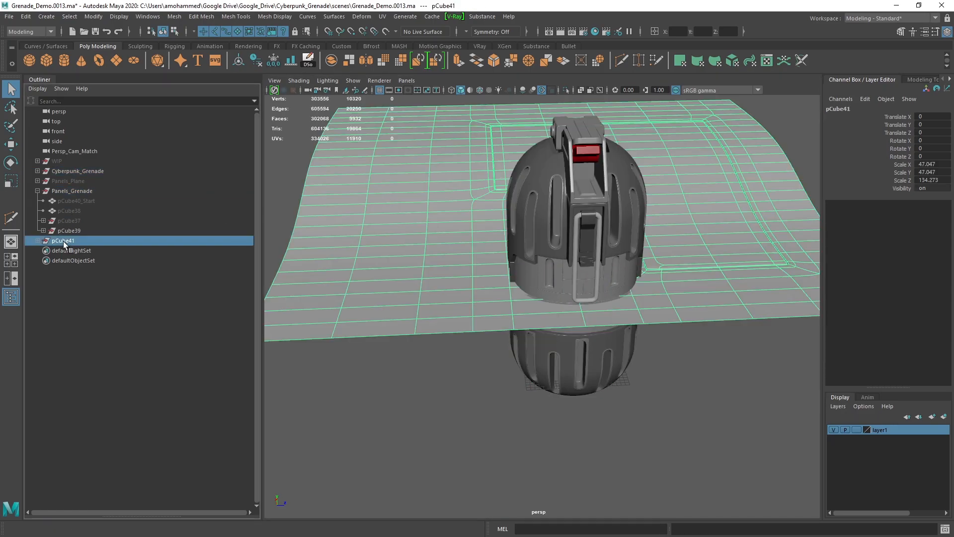
{"action": "key", "text": "ctrl+h"}
{"action": "left_click_drag", "start_coordinate": [462, 254], "coordinate": [522, 299], "text": "alt"}
{"action": "scroll", "coordinate": [594, 233], "scroll_direction": "up", "scroll_amount": 3}
{"action": "scroll", "coordinate": [596, 234], "scroll_direction": "up", "scroll_amount": 4}
{"action": "scroll", "coordinate": [603, 234], "scroll_direction": "up", "scroll_amount": 3}
Step: Isolate the grenade's slot piece, body panels, band ring and body shell on their own
{"action": "left_click", "coordinate": [600, 232]}
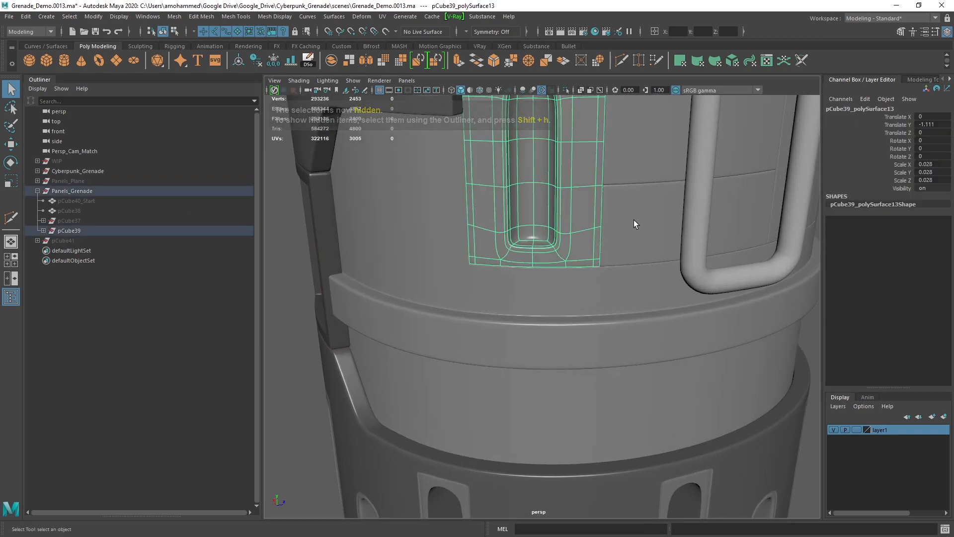
{"action": "left_click_drag", "start_coordinate": [637, 220], "coordinate": [614, 206], "text": "alt"}
{"action": "left_click", "coordinate": [649, 253], "text": "shift"}
{"action": "left_click_drag", "start_coordinate": [626, 260], "coordinate": [415, 196], "text": "alt"}
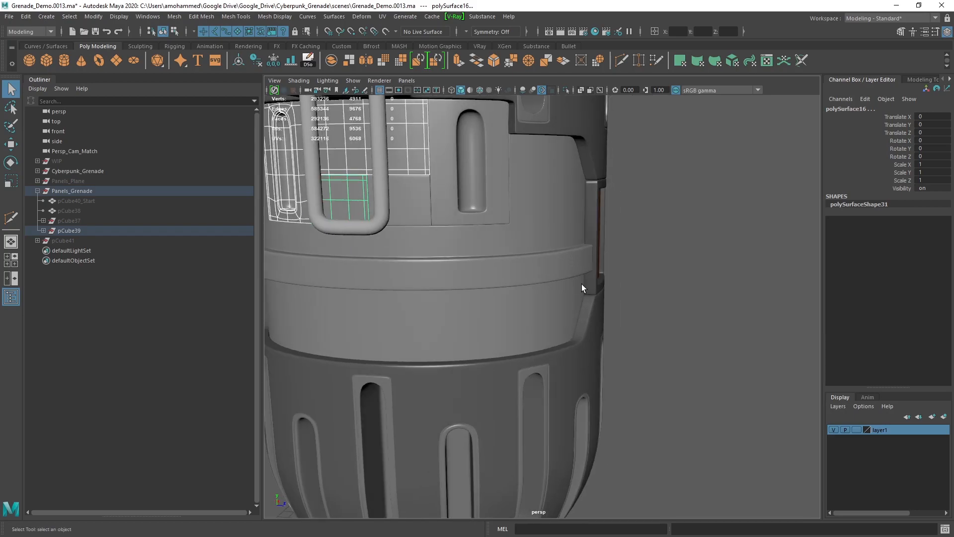
{"action": "left_click", "coordinate": [415, 196], "text": "shift"}
{"action": "left_click", "coordinate": [480, 235], "text": "shift"}
{"action": "left_click", "coordinate": [502, 246], "text": "shift"}
{"action": "key", "text": "ctrl+1"}
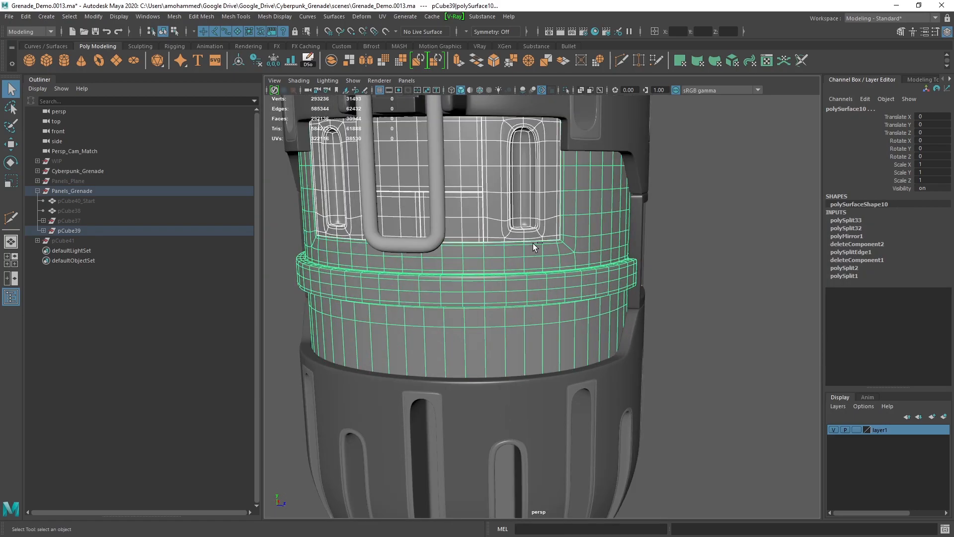
Step: Inspect the slot piece and the upper and lower body panels up close
{"action": "mouse_move", "coordinate": [477, 246]}
{"action": "left_mouse_down", "text": "alt"}
{"action": "mouse_move", "coordinate": [587, 242]}
{"action": "mouse_move", "coordinate": [567, 200]}
{"action": "left_mouse_up", "text": "alt"}
{"action": "mouse_move", "coordinate": [567, 200]}
{"action": "right_mouse_down", "text": "alt"}
{"action": "mouse_move", "coordinate": [549, 172]}
{"action": "mouse_move", "coordinate": [555, 205]}
{"action": "right_mouse_up", "text": "alt"}
{"action": "left_click_drag", "start_coordinate": [555, 204], "coordinate": [559, 223], "text": "alt"}
{"action": "right_click_drag", "start_coordinate": [559, 224], "coordinate": [568, 252], "text": "alt"}
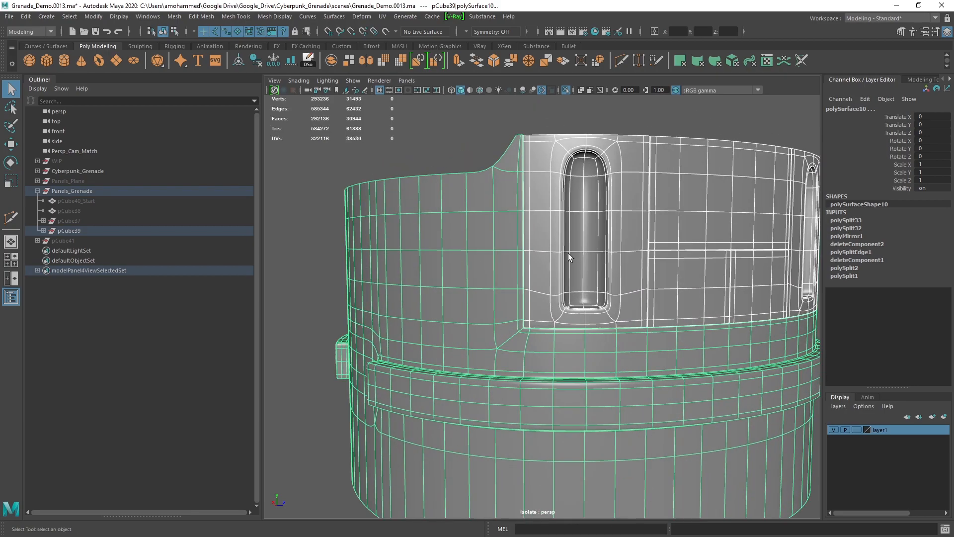
{"action": "left_click", "coordinate": [565, 228]}
{"action": "left_click", "coordinate": [694, 216]}
{"action": "right_click_drag", "start_coordinate": [693, 223], "coordinate": [693, 252], "text": "alt"}
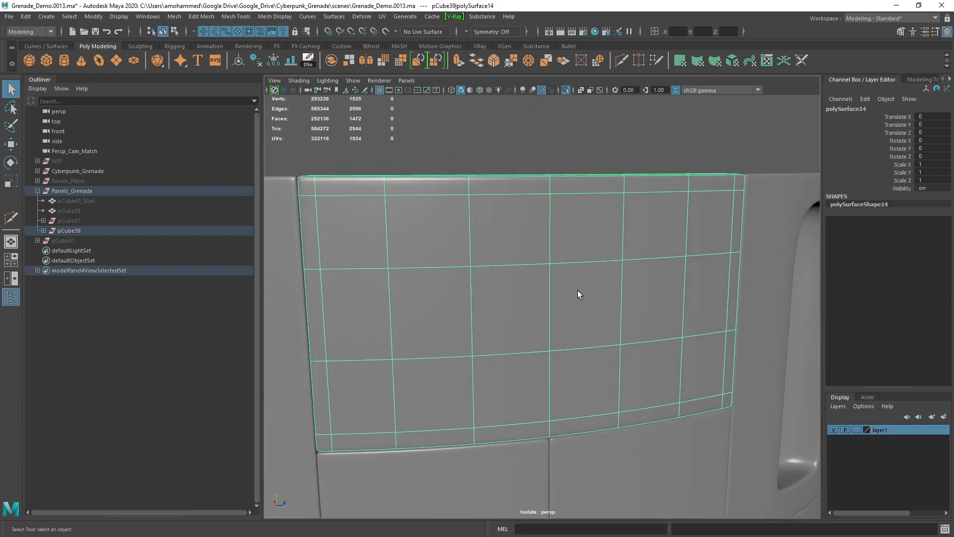
{"action": "mouse_move", "coordinate": [693, 253]}
{"action": "left_mouse_down", "text": "alt"}
{"action": "mouse_move", "coordinate": [571, 290]}
{"action": "mouse_move", "coordinate": [499, 221]}
{"action": "left_mouse_up", "text": "alt"}
{"action": "middle_click_drag", "start_coordinate": [531, 297], "coordinate": [530, 237], "text": "alt"}
{"action": "left_click", "coordinate": [593, 389]}
Step: Examine the small panel piece and pick the edge loop of its recessed side wall
{"action": "left_click_drag", "start_coordinate": [593, 389], "coordinate": [478, 217], "text": "alt"}
{"action": "right_click_drag", "start_coordinate": [614, 285], "coordinate": [522, 269], "text": "alt"}
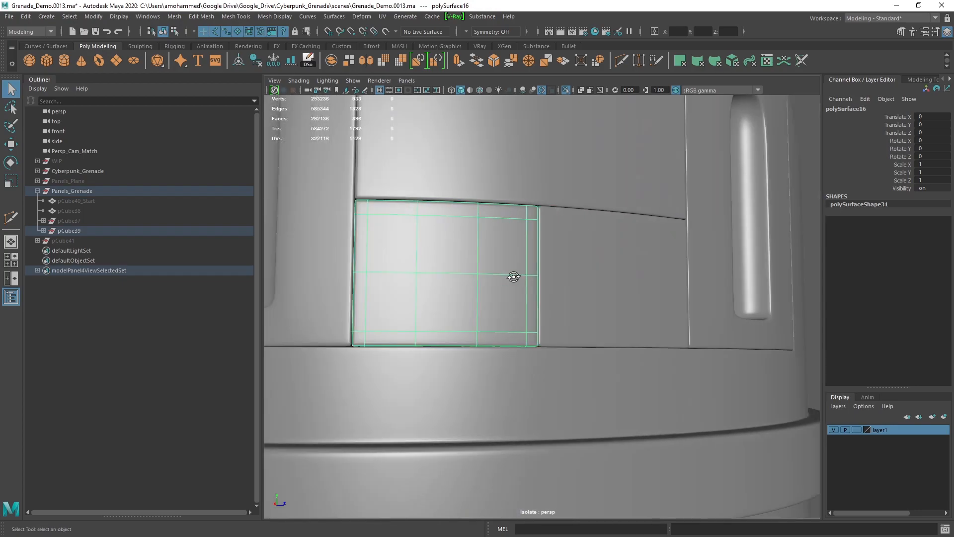
{"action": "left_click_drag", "start_coordinate": [563, 234], "coordinate": [563, 269], "text": "alt"}
{"action": "left_click", "coordinate": [646, 257]}
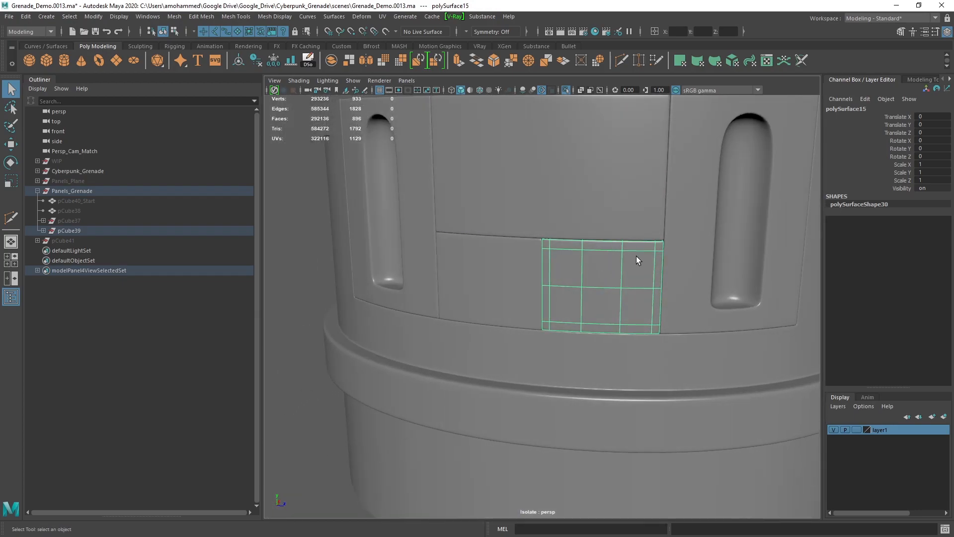
{"action": "right_click_drag", "start_coordinate": [638, 255], "coordinate": [561, 273], "text": "alt"}
{"action": "mouse_move", "coordinate": [560, 274]}
{"action": "left_mouse_down", "text": "alt"}
{"action": "mouse_move", "coordinate": [570, 248]}
{"action": "mouse_move", "coordinate": [561, 205]}
{"action": "left_mouse_up", "text": "alt"}
{"action": "right_click_drag", "start_coordinate": [561, 205], "coordinate": [604, 255], "text": "alt"}
{"action": "mouse_move", "coordinate": [603, 256]}
{"action": "middle_mouse_down", "text": "alt"}
{"action": "mouse_move", "coordinate": [591, 262]}
{"action": "mouse_move", "coordinate": [617, 221]}
{"action": "middle_mouse_up", "text": "alt"}
{"action": "double_click", "coordinate": [578, 217]}
{"action": "mouse_move", "coordinate": [578, 217]}
{"action": "left_mouse_down", "text": "alt"}
{"action": "mouse_move", "coordinate": [562, 208]}
{"action": "mouse_move", "coordinate": [575, 207]}
{"action": "left_mouse_up", "text": "alt"}
{"action": "left_click_drag", "start_coordinate": [566, 172], "coordinate": [568, 246]}
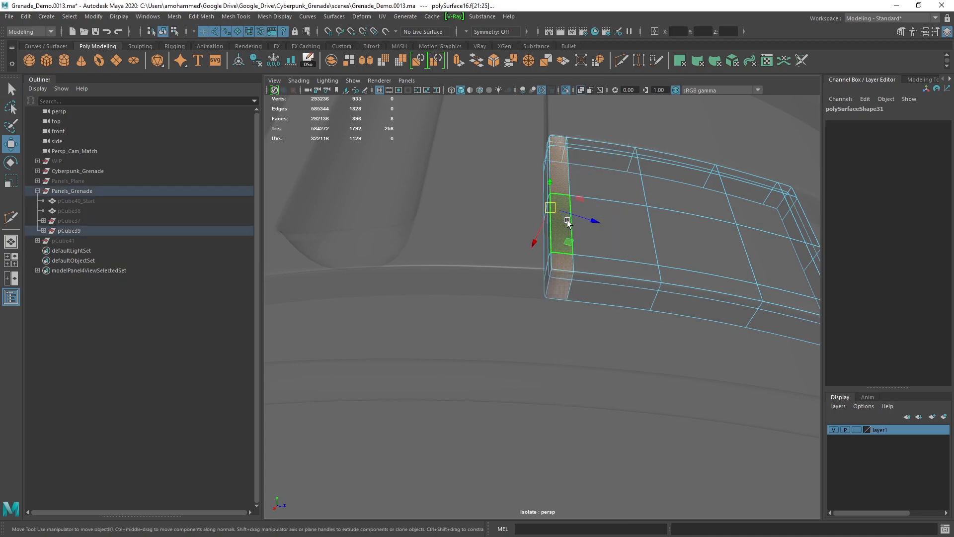
{"action": "key", "text": "shift+greater"}
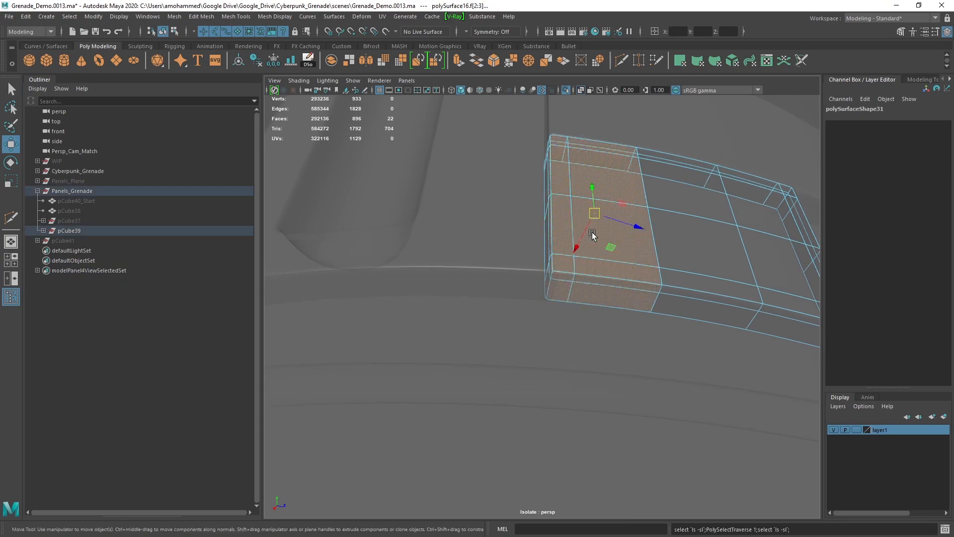
{"action": "left_click_drag", "start_coordinate": [593, 235], "coordinate": [604, 223], "text": "alt"}
{"action": "left_click_drag", "start_coordinate": [621, 114], "coordinate": [657, 168], "text": "ctrl"}
{"action": "left_click_drag", "start_coordinate": [593, 209], "coordinate": [608, 194], "text": "alt"}
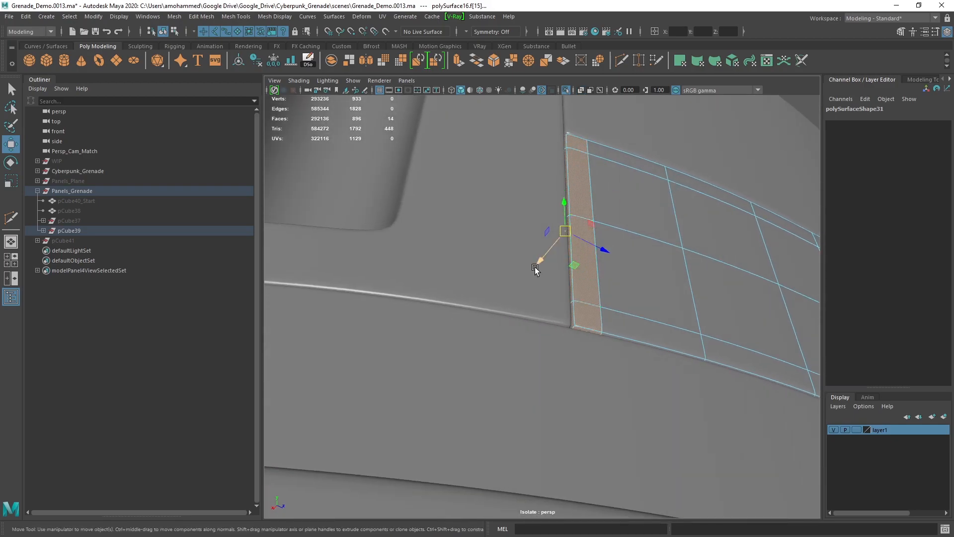
{"action": "mouse_move", "coordinate": [556, 245]}
{"action": "left_mouse_down"}
{"action": "mouse_move", "coordinate": [542, 260]}
{"action": "mouse_move", "coordinate": [654, 237]}
{"action": "mouse_move", "coordinate": [710, 251]}
{"action": "mouse_move", "coordinate": [622, 224]}
{"action": "mouse_move", "coordinate": [584, 258]}
{"action": "mouse_move", "coordinate": [596, 246]}
{"action": "left_mouse_up"}
{"action": "left_click", "coordinate": [771, 177]}
{"action": "right_click_drag", "start_coordinate": [596, 246], "coordinate": [641, 292], "text": "alt"}
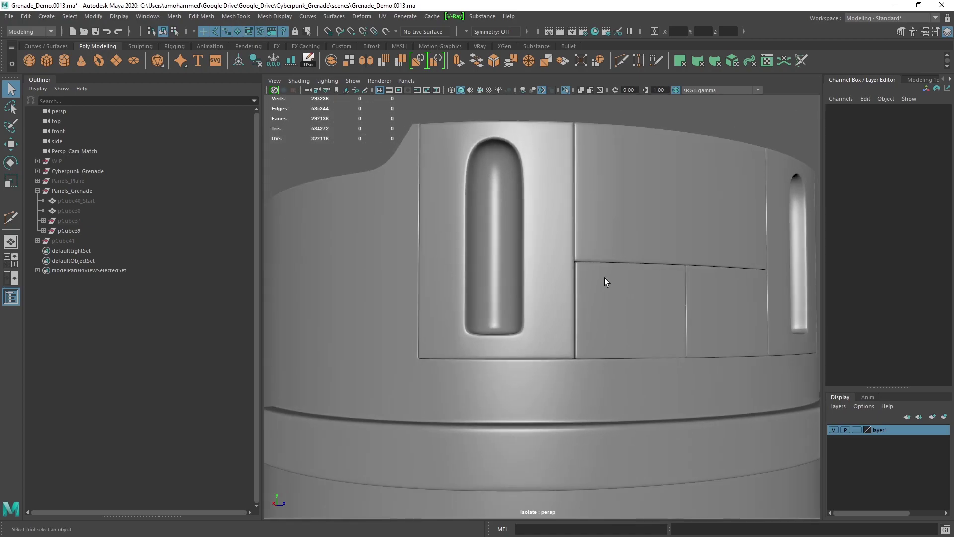
{"action": "left_click", "coordinate": [641, 291]}
{"action": "mouse_move", "coordinate": [641, 291]}
{"action": "left_mouse_down", "text": "alt"}
{"action": "mouse_move", "coordinate": [623, 321]}
{"action": "mouse_move", "coordinate": [634, 298]}
{"action": "left_mouse_up", "text": "alt"}
{"action": "right_click_drag", "start_coordinate": [633, 313], "coordinate": [626, 387]}
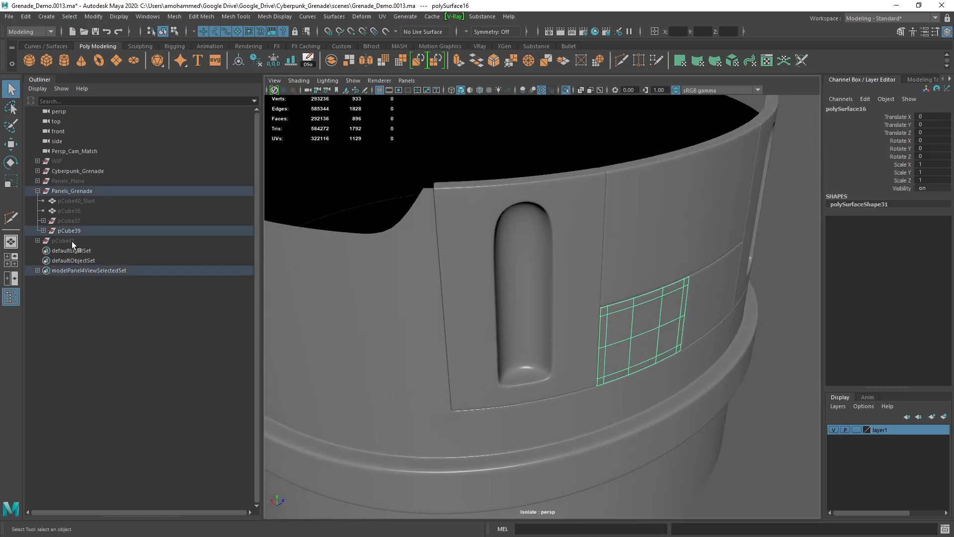
Step: Isolate the body shell pCube40_Start alone and create a new polygon cylinder at the origin
{"action": "left_click", "coordinate": [81, 201]}
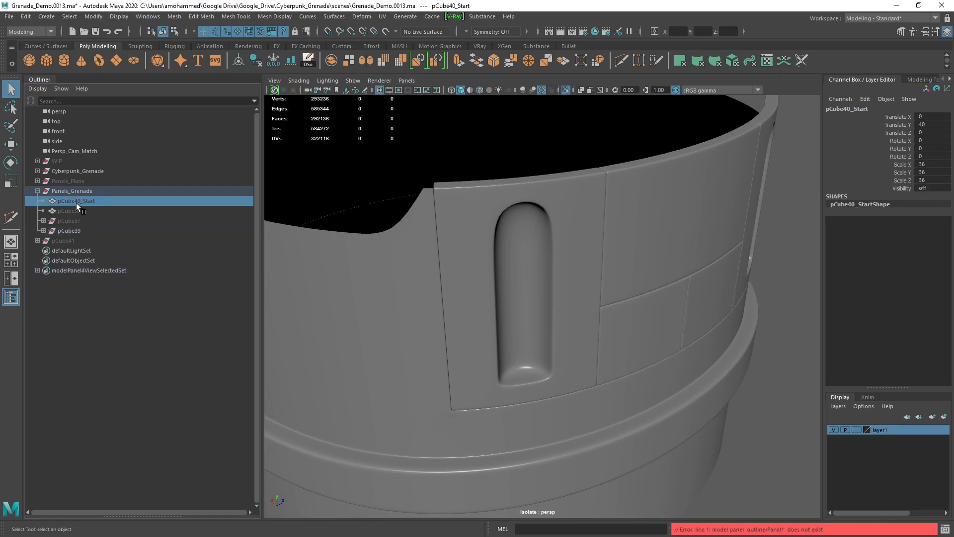
{"action": "scroll", "coordinate": [372, 223], "scroll_direction": "down", "scroll_amount": 3}
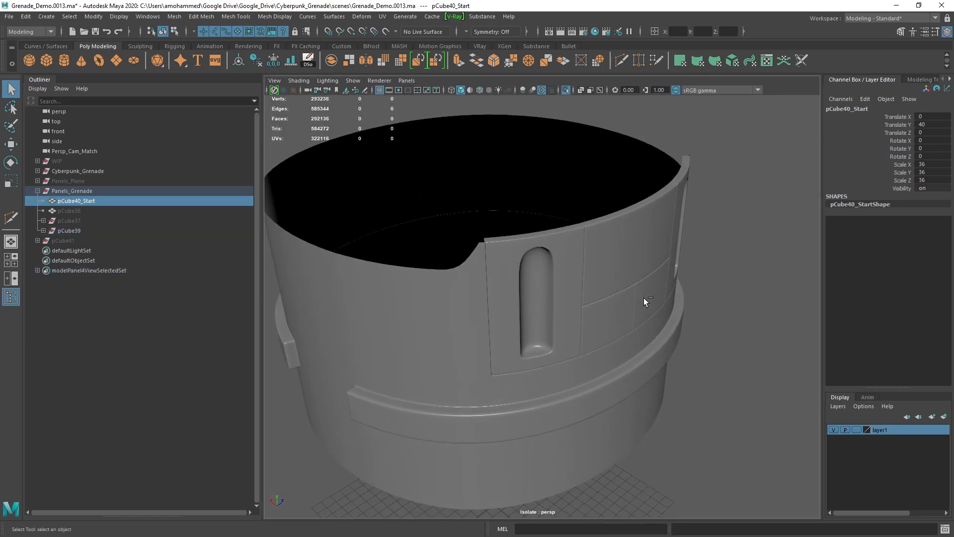
{"action": "key", "text": "ctrl+1"}
{"action": "key", "text": "ctrl+1"}
{"action": "mouse_move", "coordinate": [663, 315]}
{"action": "left_mouse_down", "text": "alt"}
{"action": "mouse_move", "coordinate": [709, 304]}
{"action": "mouse_move", "coordinate": [498, 233]}
{"action": "mouse_move", "coordinate": [406, 260]}
{"action": "left_mouse_up", "text": "alt"}
{"action": "scroll", "coordinate": [406, 261], "scroll_direction": "down", "scroll_amount": 4}
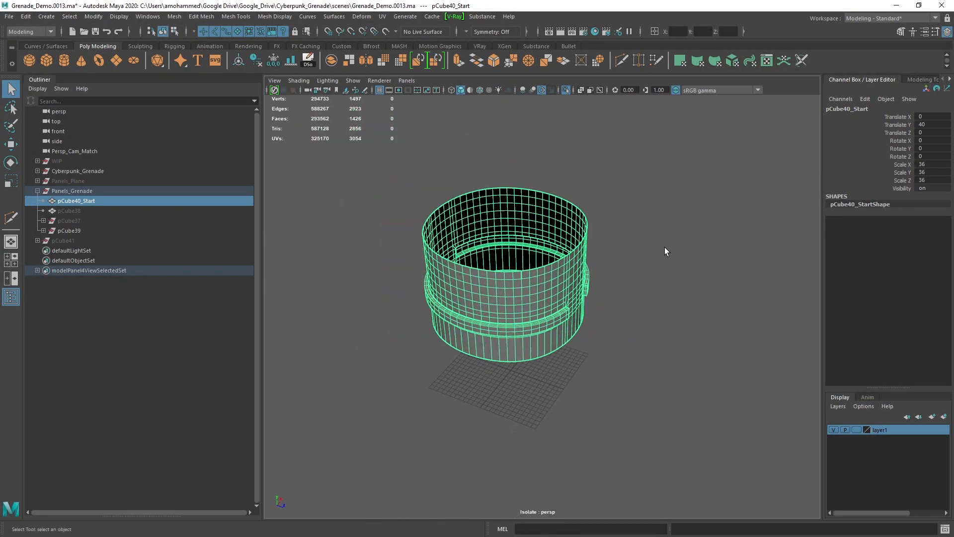
{"action": "left_click", "coordinate": [665, 251]}
{"action": "right_click_drag", "start_coordinate": [695, 241], "coordinate": [651, 240], "text": "shift"}
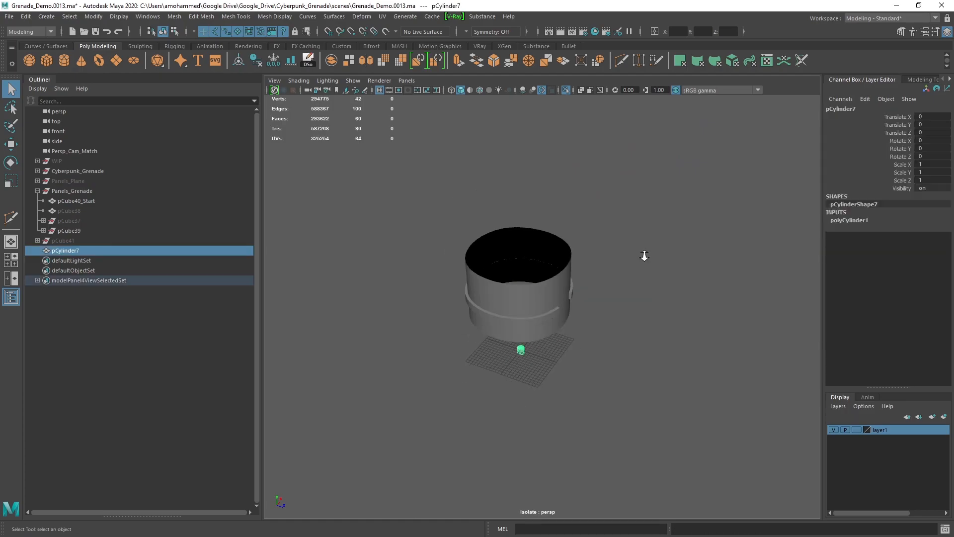
Step: Raise the cylinder and give it 16 Subdivisions Axis sides in the Channel Box
{"action": "key", "text": "w"}
{"action": "mouse_move", "coordinate": [520, 328]}
{"action": "left_mouse_down"}
{"action": "mouse_move", "coordinate": [517, 246]}
{"action": "mouse_move", "coordinate": [674, 298]}
{"action": "left_mouse_up"}
{"action": "left_click", "coordinate": [849, 220]}
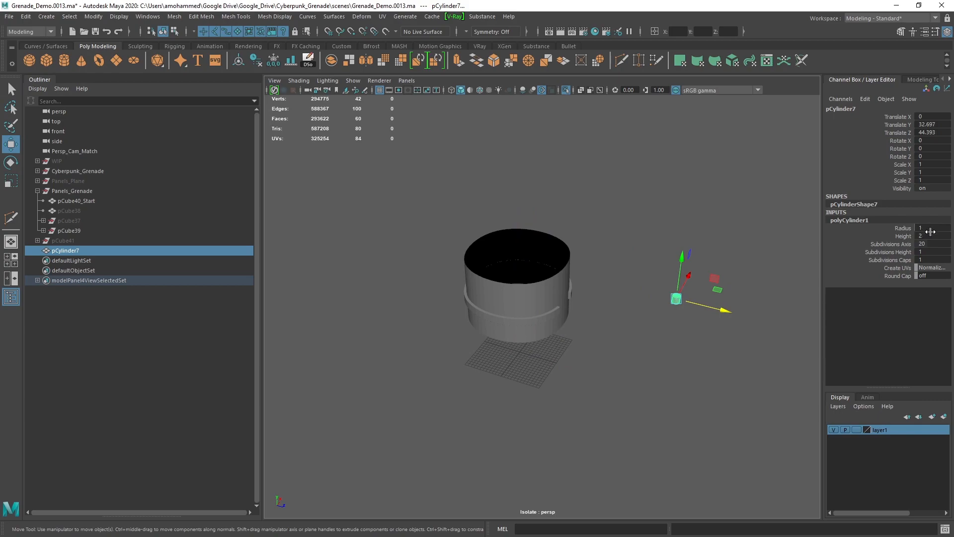
{"action": "left_click", "coordinate": [924, 244]}
{"action": "type", "text": "16"}
{"action": "key", "text": "Return"}
Step: Scale the cylinder up and test it at 32 then 64 sides, checking the top cap
{"action": "key", "text": "r"}
{"action": "left_click_drag", "start_coordinate": [686, 283], "coordinate": [716, 265]}
{"action": "left_click_drag", "start_coordinate": [641, 242], "coordinate": [641, 186]}
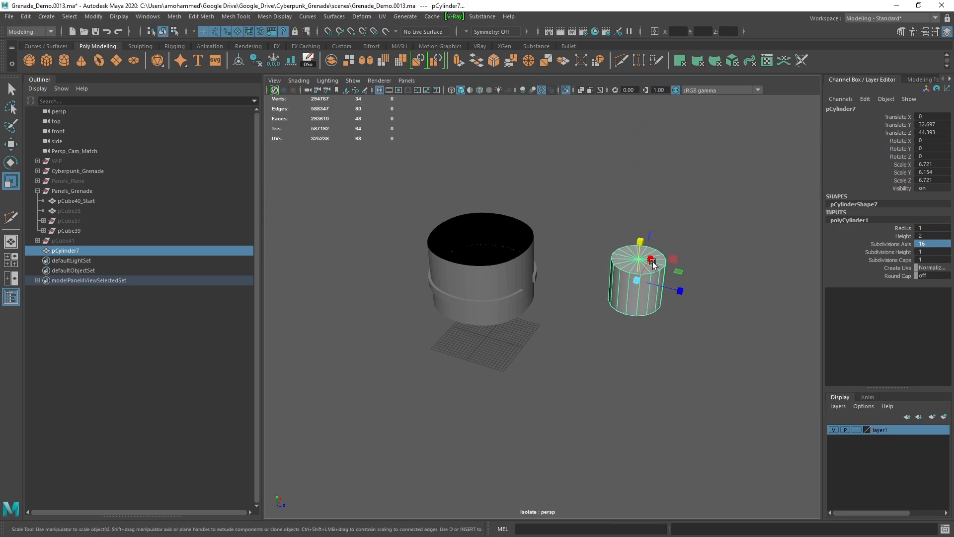
{"action": "mouse_move", "coordinate": [635, 282]}
{"action": "left_mouse_down"}
{"action": "mouse_move", "coordinate": [598, 309]}
{"action": "mouse_move", "coordinate": [537, 284]}
{"action": "mouse_move", "coordinate": [589, 239]}
{"action": "mouse_move", "coordinate": [606, 262]}
{"action": "left_mouse_up"}
{"action": "type", "text": "w1"}
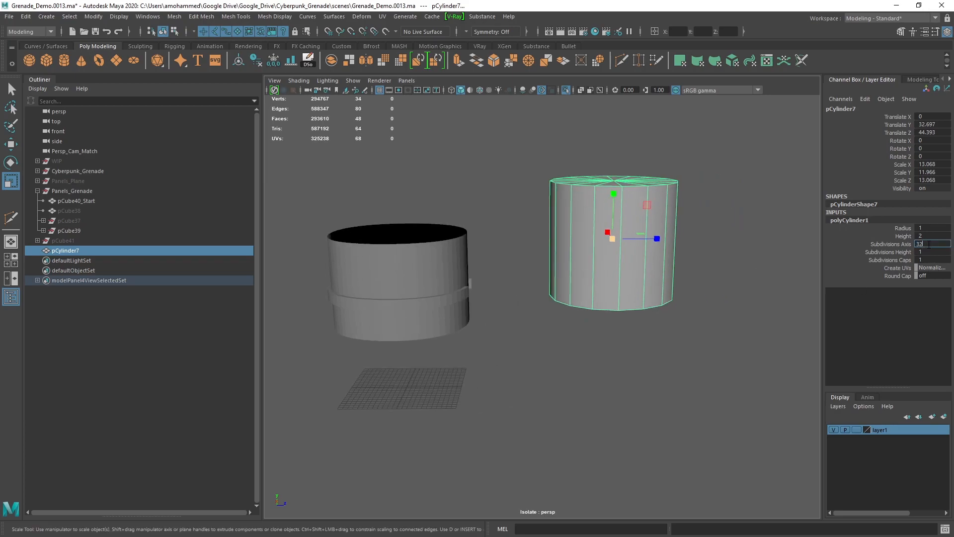
{"action": "type", "text": "2"}
{"action": "key", "text": "Return"}
{"action": "mouse_move", "coordinate": [589, 246]}
{"action": "left_mouse_down", "text": "alt"}
{"action": "mouse_move", "coordinate": [649, 261]}
{"action": "mouse_move", "coordinate": [671, 246]}
{"action": "left_mouse_up", "text": "alt"}
{"action": "type", "text": "64"}
{"action": "key", "text": "Return"}
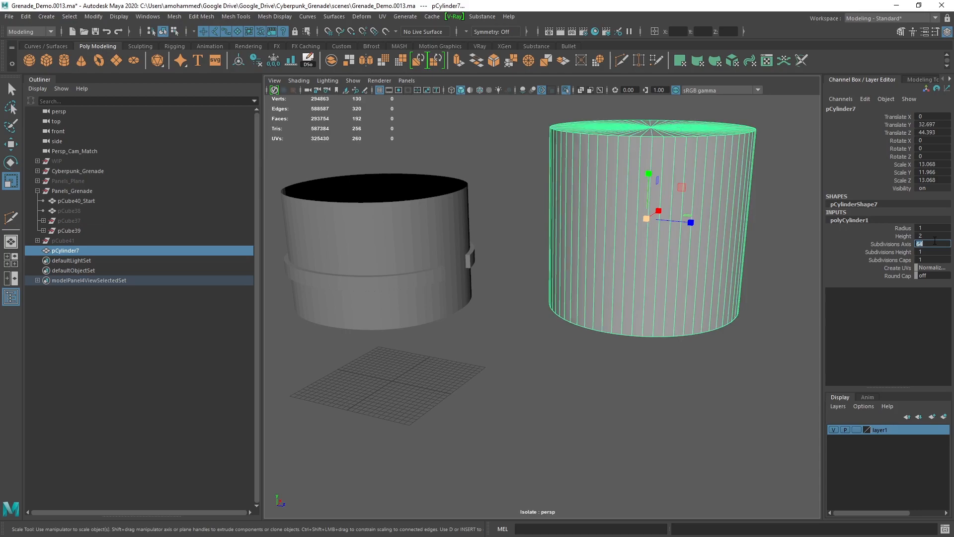
{"action": "mouse_move", "coordinate": [599, 242]}
{"action": "left_mouse_down", "text": "alt"}
{"action": "mouse_move", "coordinate": [696, 189]}
{"action": "mouse_move", "coordinate": [589, 228]}
{"action": "mouse_move", "coordinate": [647, 227]}
{"action": "mouse_move", "coordinate": [604, 205]}
{"action": "mouse_move", "coordinate": [611, 210]}
{"action": "left_mouse_up", "text": "alt"}
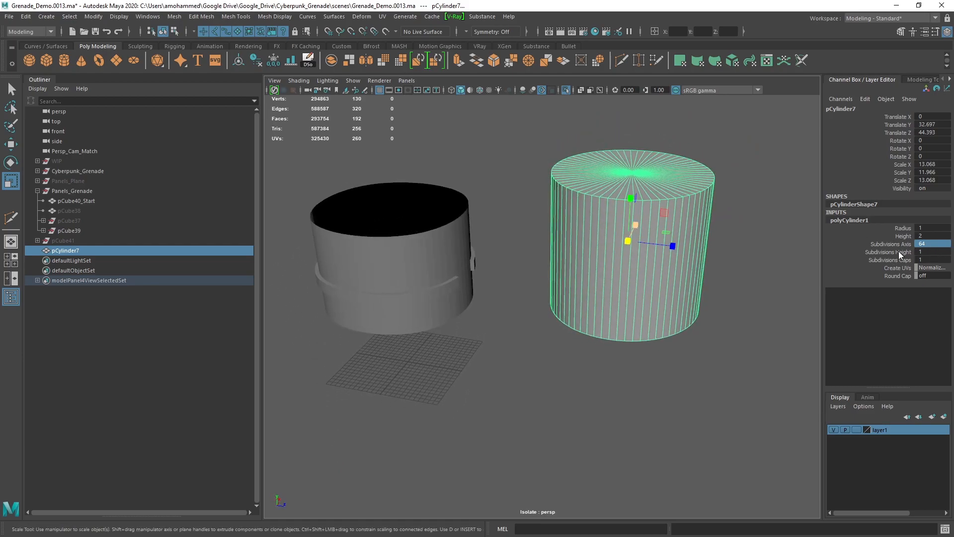
Step: Delete the test cylinder and bring the full grenade back out of isolation
{"action": "mouse_move", "coordinate": [569, 290]}
{"action": "left_mouse_down", "text": "alt"}
{"action": "mouse_move", "coordinate": [615, 276]}
{"action": "mouse_move", "coordinate": [681, 288]}
{"action": "mouse_move", "coordinate": [648, 301]}
{"action": "mouse_move", "coordinate": [698, 259]}
{"action": "mouse_move", "coordinate": [690, 275]}
{"action": "left_mouse_up", "text": "alt"}
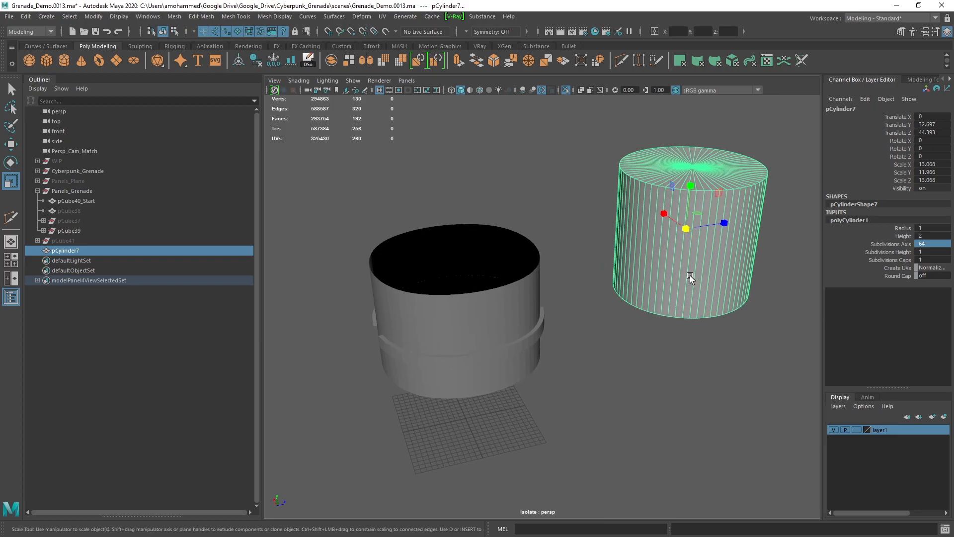
{"action": "key", "text": "Delete"}
{"action": "scroll", "coordinate": [633, 291], "scroll_direction": "down", "scroll_amount": 3}
{"action": "key", "text": "ctrl+1"}
Step: Hide the body shell pCube40_Start and pick the exposed middle band piece pCube39
{"action": "left_click_drag", "start_coordinate": [668, 276], "coordinate": [600, 326], "text": "alt"}
{"action": "right_click_drag", "start_coordinate": [600, 327], "coordinate": [616, 324], "text": "alt"}
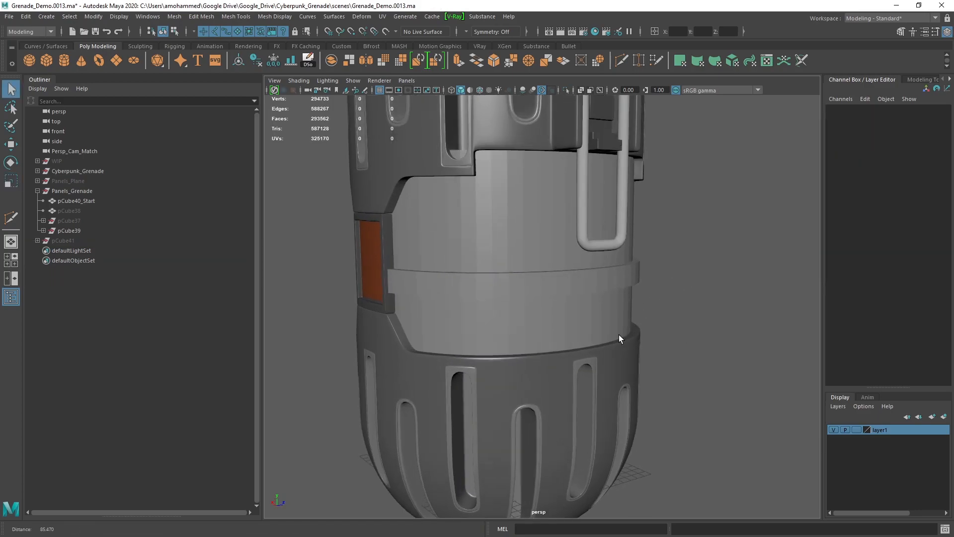
{"action": "left_click", "coordinate": [514, 244]}
{"action": "scroll", "coordinate": [514, 244], "scroll_direction": "up", "scroll_amount": 2}
{"action": "left_click", "coordinate": [504, 211]}
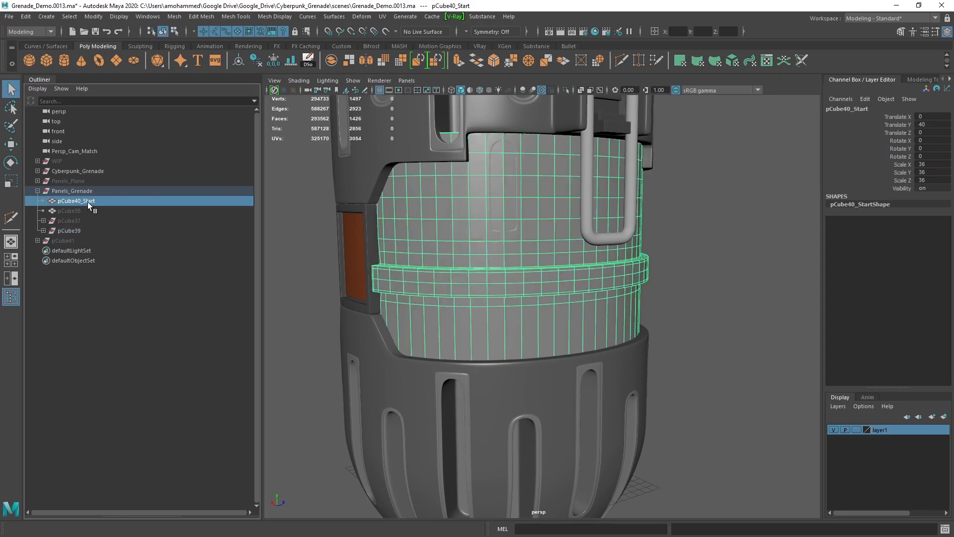
{"action": "key", "text": "h"}
{"action": "left_click_drag", "start_coordinate": [337, 191], "coordinate": [612, 271], "text": "alt"}
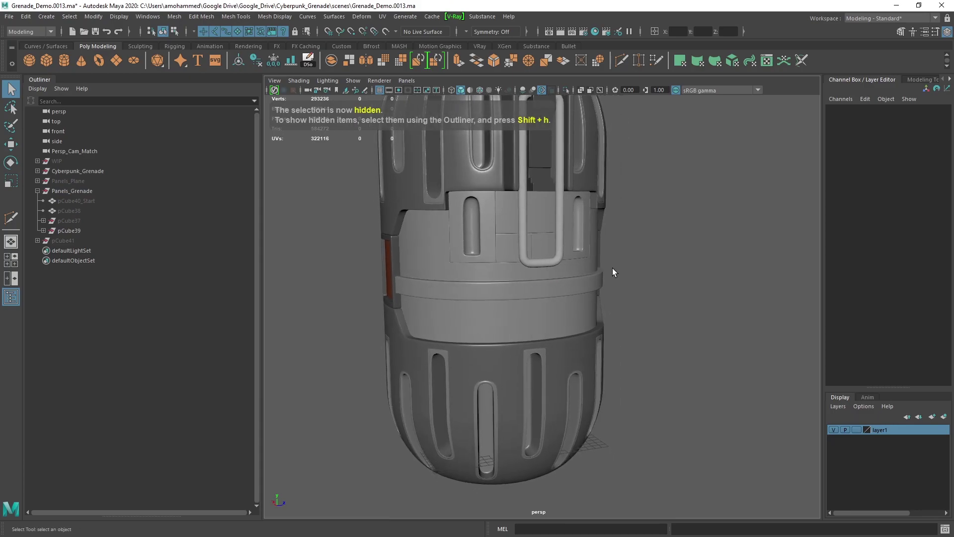
{"action": "left_click", "coordinate": [517, 287]}
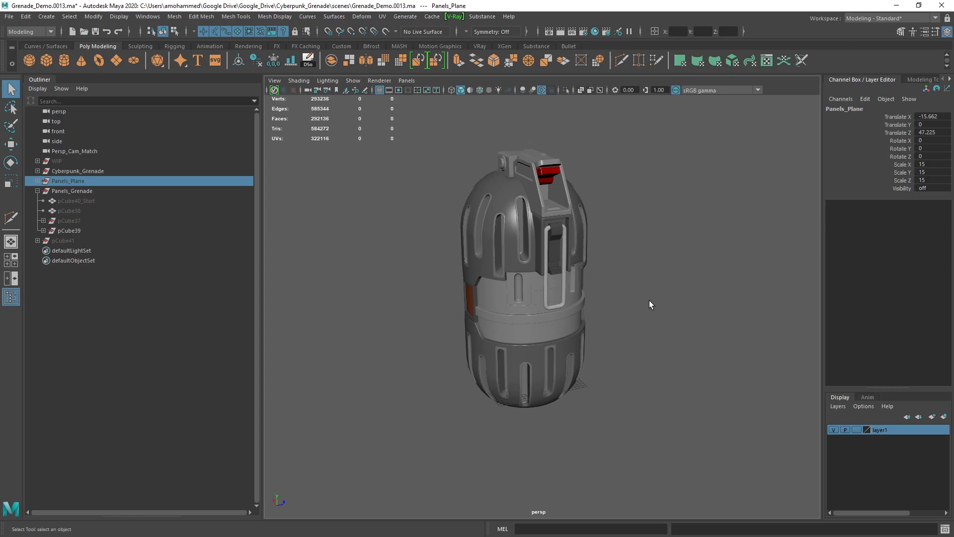
Step: Unhide Panels_Plane and move in close on one of its recessed panel corners
{"action": "key", "text": "shift+h"}
{"action": "middle_click_drag", "start_coordinate": [686, 303], "coordinate": [563, 254], "text": "alt"}
{"action": "mouse_move", "coordinate": [563, 254]}
{"action": "right_mouse_down", "text": "alt"}
{"action": "mouse_move", "coordinate": [588, 319]}
{"action": "mouse_move", "coordinate": [620, 344]}
{"action": "right_mouse_up", "text": "alt"}
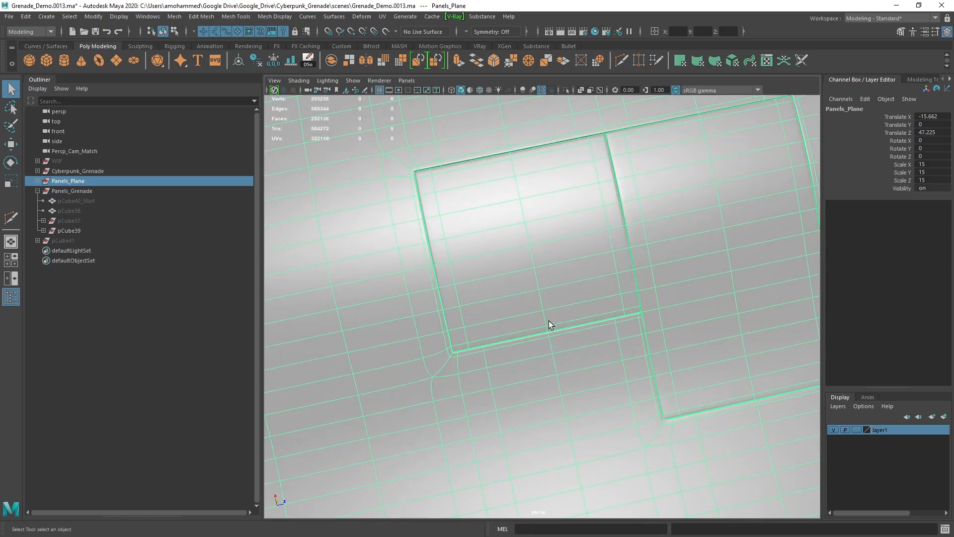
{"action": "mouse_move", "coordinate": [620, 344]}
{"action": "left_mouse_down", "text": "alt"}
{"action": "mouse_move", "coordinate": [596, 333]}
{"action": "mouse_move", "coordinate": [553, 238]}
{"action": "left_mouse_up", "text": "alt"}
{"action": "right_click_drag", "start_coordinate": [521, 231], "coordinate": [532, 251], "text": "alt"}
Step: Switch to face selection on the plane and pick the inset panel piece
{"action": "left_click", "coordinate": [515, 204]}
{"action": "right_click_drag", "start_coordinate": [515, 203], "coordinate": [536, 198]}
{"action": "left_click", "coordinate": [567, 284]}
{"action": "left_click_drag", "start_coordinate": [481, 92], "coordinate": [546, 250], "text": "alt"}
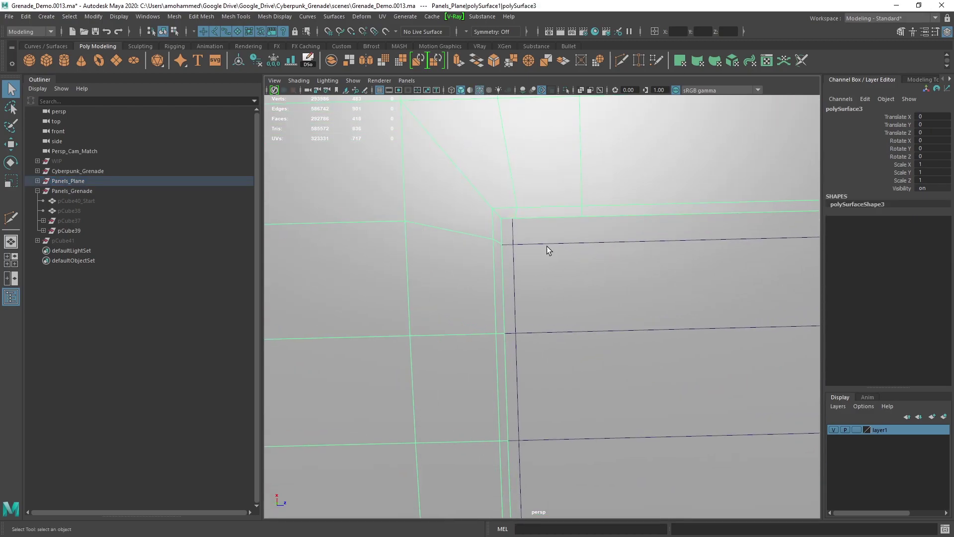
{"action": "left_click", "coordinate": [506, 192]}
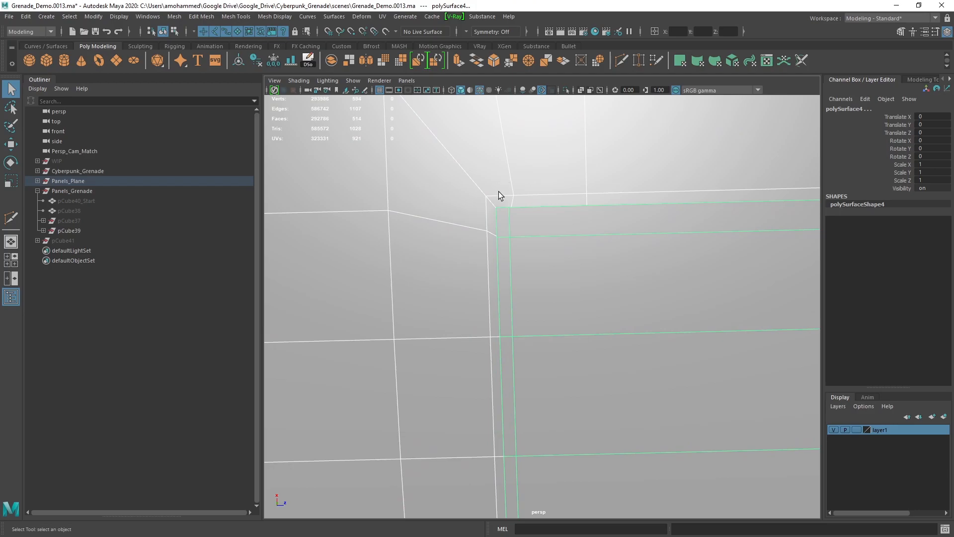
Step: Look over the panel's edge and border around the corner from several angles
{"action": "left_click_drag", "start_coordinate": [560, 219], "coordinate": [494, 214], "text": "alt"}
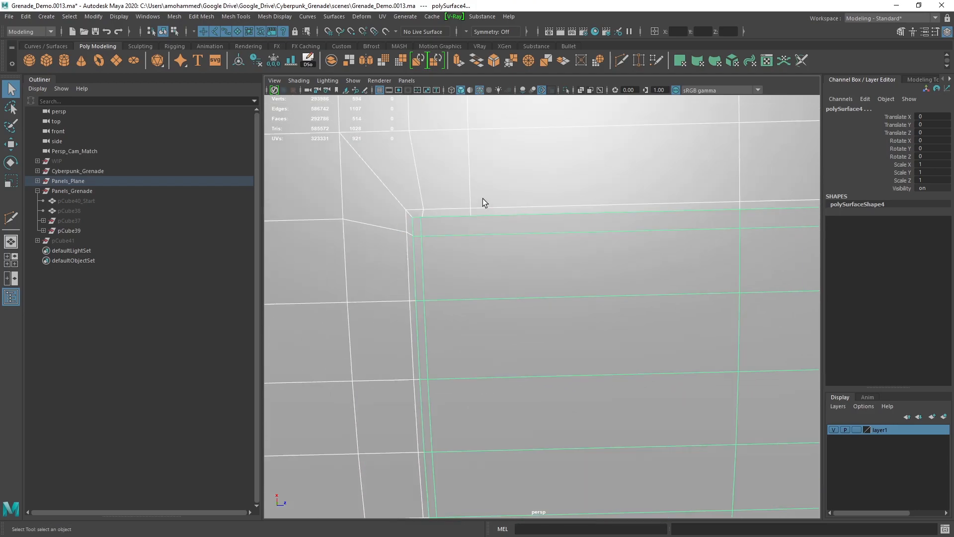
{"action": "right_click_drag", "start_coordinate": [482, 199], "coordinate": [616, 261], "text": "alt"}
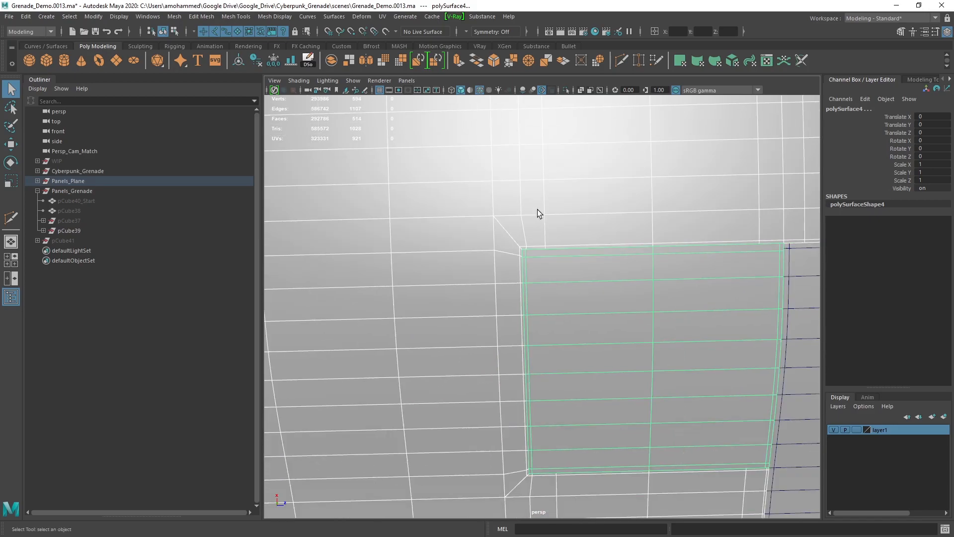
{"action": "left_click_drag", "start_coordinate": [500, 226], "coordinate": [563, 202], "text": "alt"}
{"action": "middle_click_drag", "start_coordinate": [574, 344], "coordinate": [473, 248], "text": "alt"}
{"action": "right_click_drag", "start_coordinate": [474, 248], "coordinate": [379, 227], "text": "alt"}
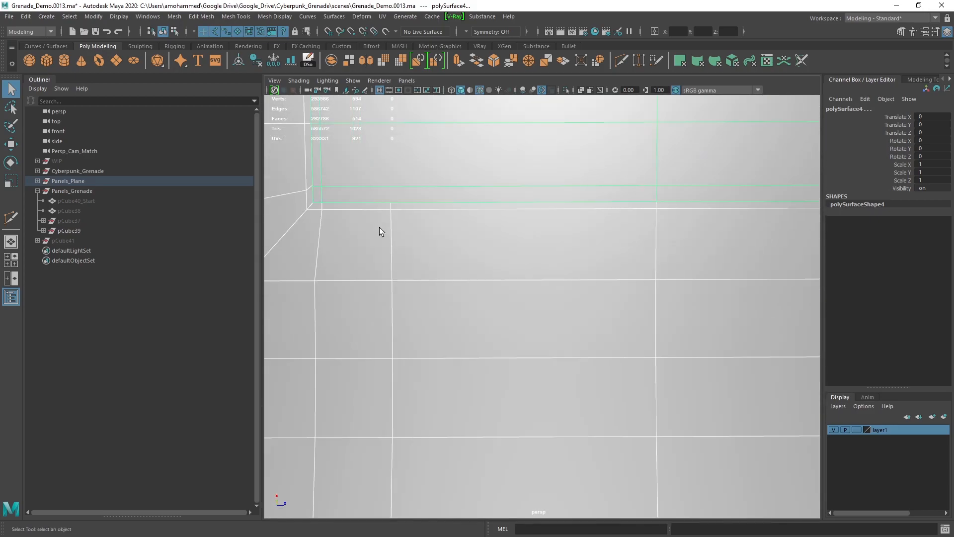
{"action": "left_click_drag", "start_coordinate": [379, 227], "coordinate": [522, 207], "text": "alt"}
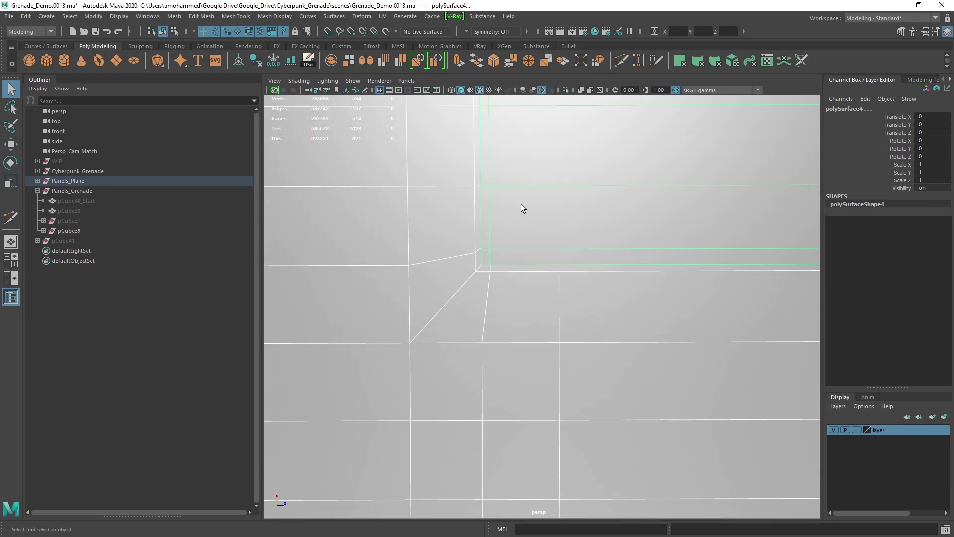
Step: Enable Multi-Component in the Modeling Toolkit and select the panel cut's corner vertices
{"action": "left_click", "coordinate": [898, 36]}
{"action": "left_click", "coordinate": [873, 107]}
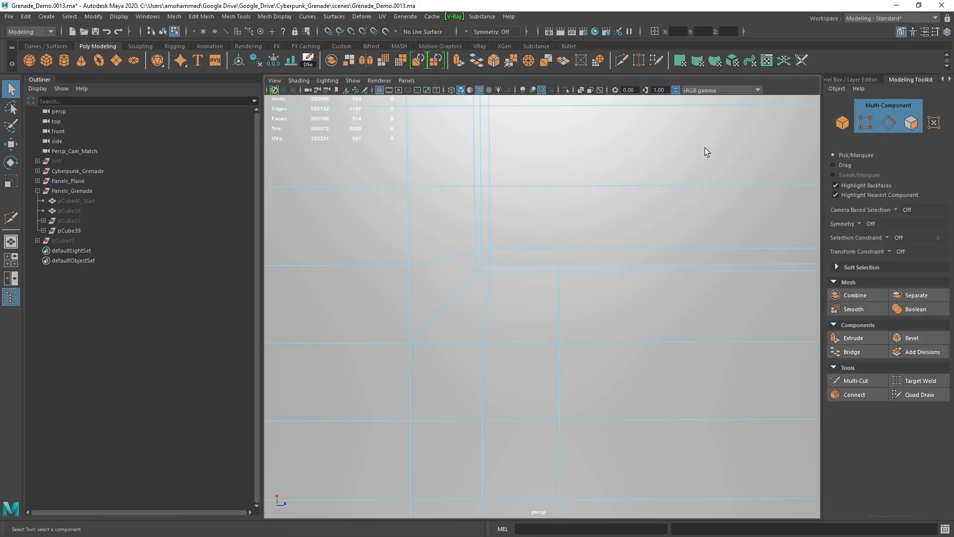
{"action": "right_click_drag", "start_coordinate": [516, 215], "coordinate": [460, 224]}
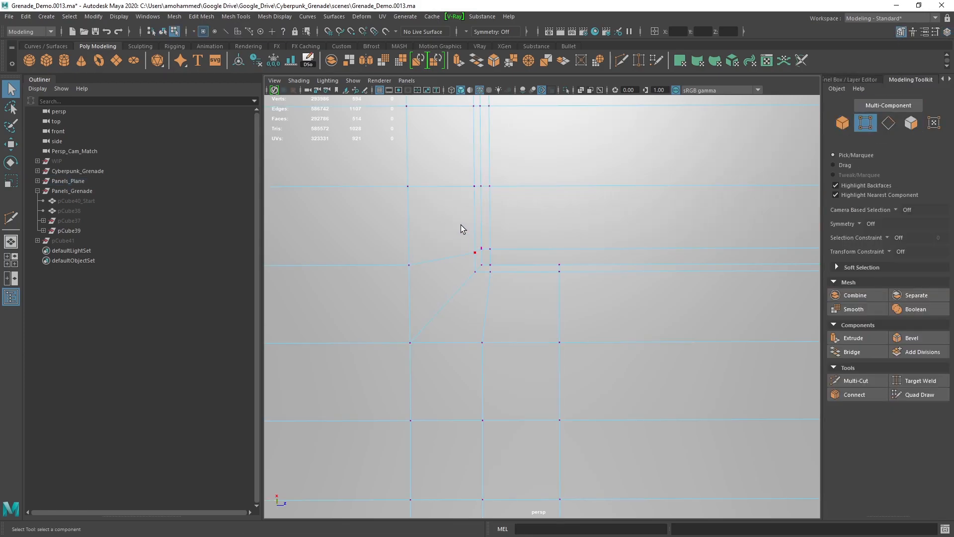
{"action": "left_click_drag", "start_coordinate": [461, 225], "coordinate": [511, 262]}
{"action": "scroll", "coordinate": [463, 227], "scroll_direction": "up", "scroll_amount": 1}
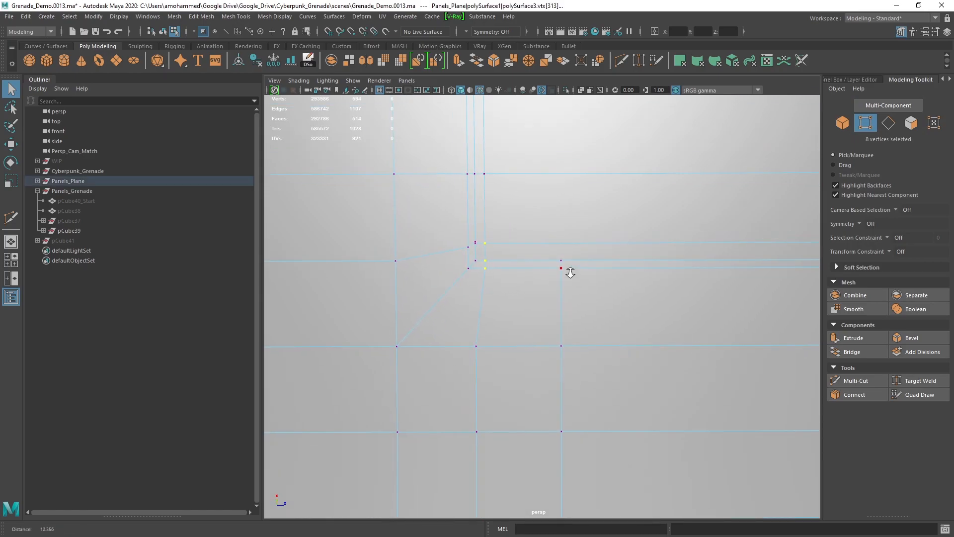
{"action": "scroll", "coordinate": [574, 272], "scroll_direction": "down", "scroll_amount": 5}
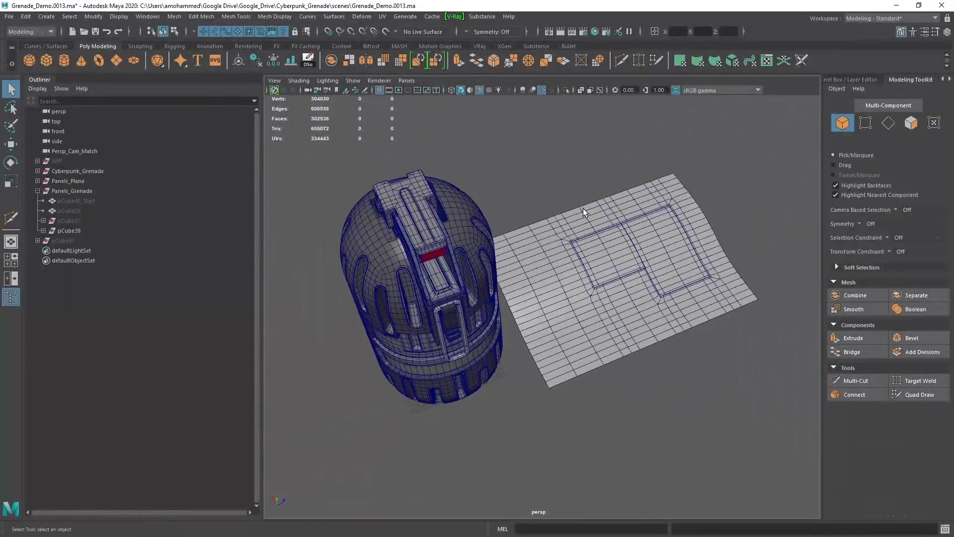
{"action": "scroll", "coordinate": [582, 207], "scroll_direction": "down", "scroll_amount": 5}
Step: Turn off Wireframe on Shaded and frame the grenade and paneled plane as clean shaded models
{"action": "left_click", "coordinate": [480, 91]}
{"action": "scroll", "coordinate": [522, 246], "scroll_direction": "up", "scroll_amount": 3}
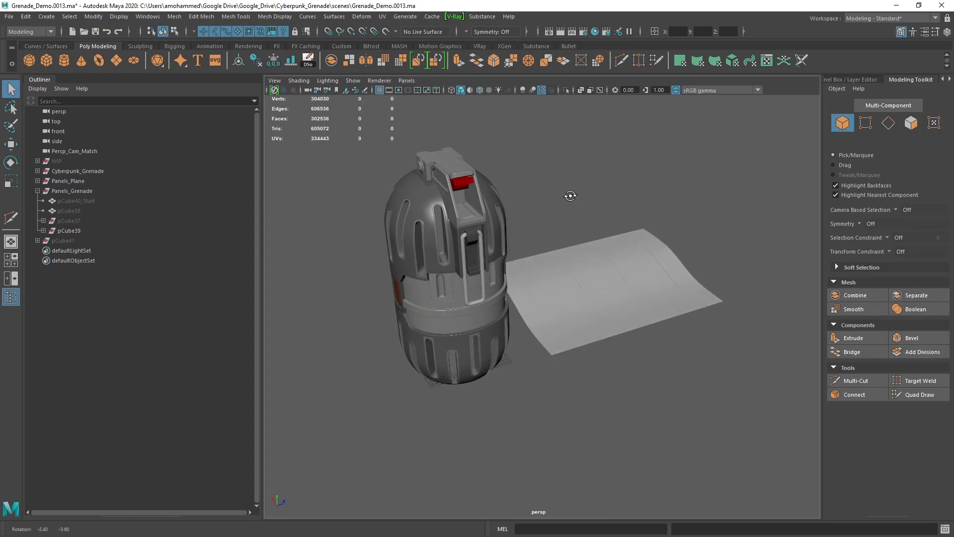
{"action": "left_click_drag", "start_coordinate": [576, 248], "coordinate": [670, 304], "text": "alt"}
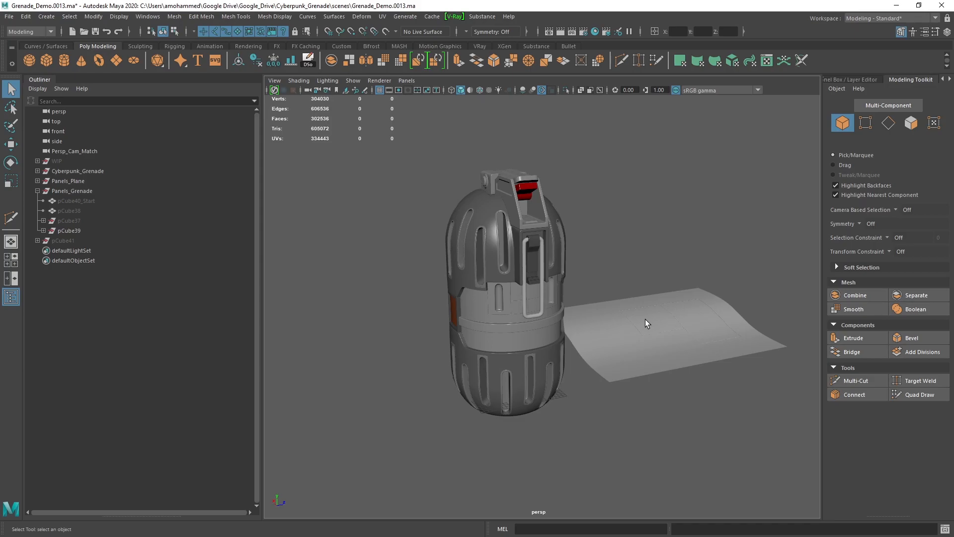
{"action": "left_click_drag", "start_coordinate": [644, 321], "coordinate": [676, 361], "text": "alt"}
{"action": "mouse_move", "coordinate": [676, 362]}
{"action": "right_mouse_down", "text": "alt"}
{"action": "mouse_move", "coordinate": [663, 366]}
{"action": "mouse_move", "coordinate": [676, 402]}
{"action": "right_mouse_up", "text": "alt"}
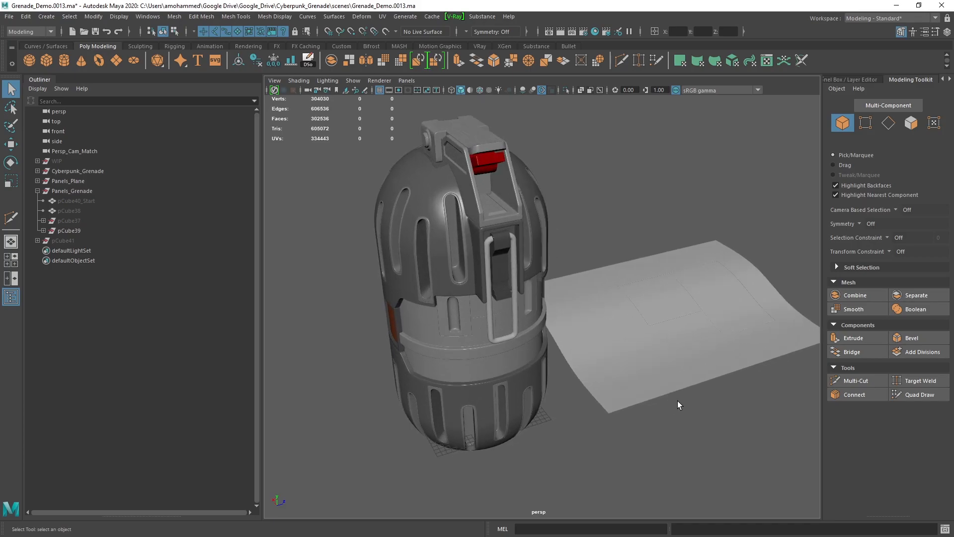